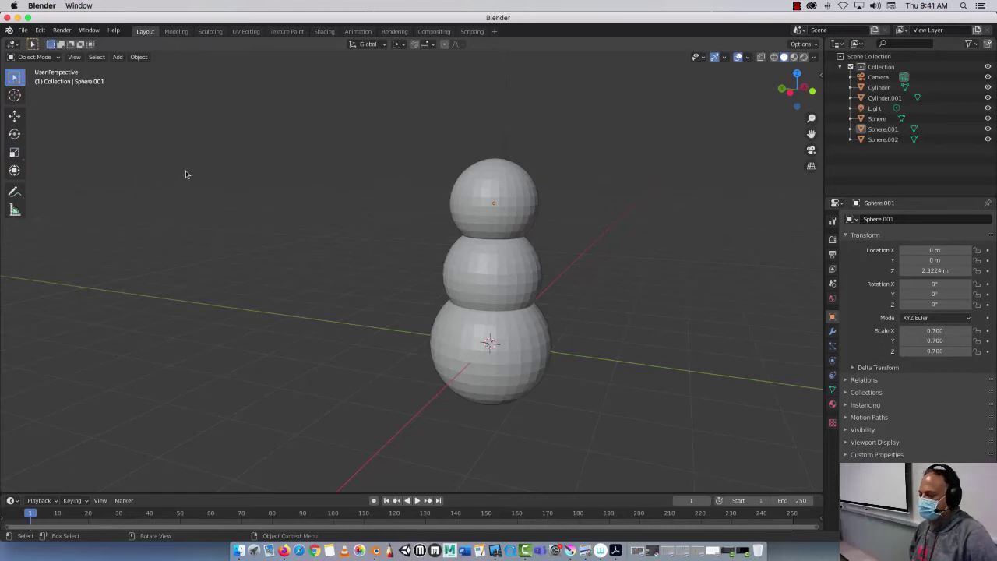
scroll(314, 345, "down", 5)
scroll(315, 345, "up", 2)
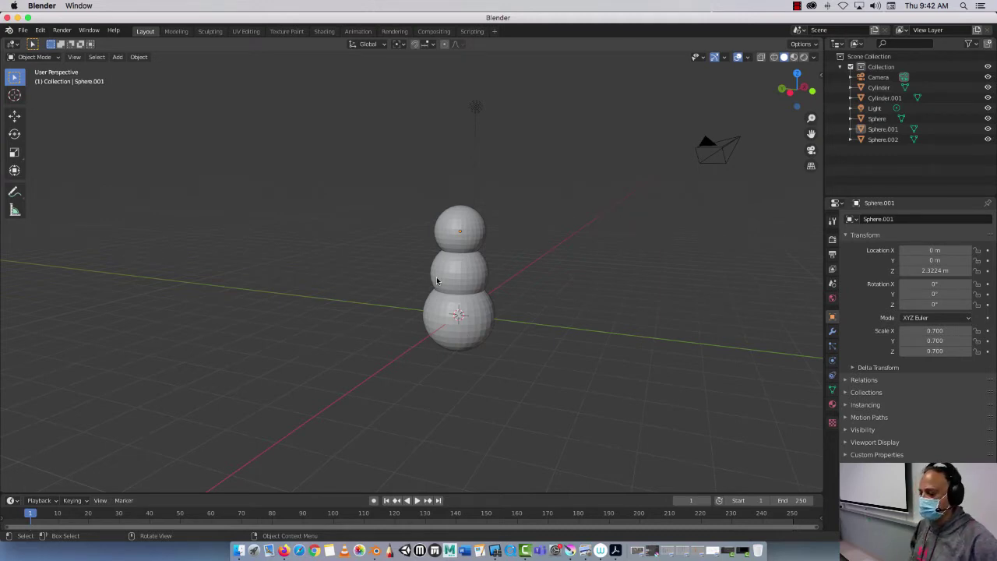
left_click(444, 227)
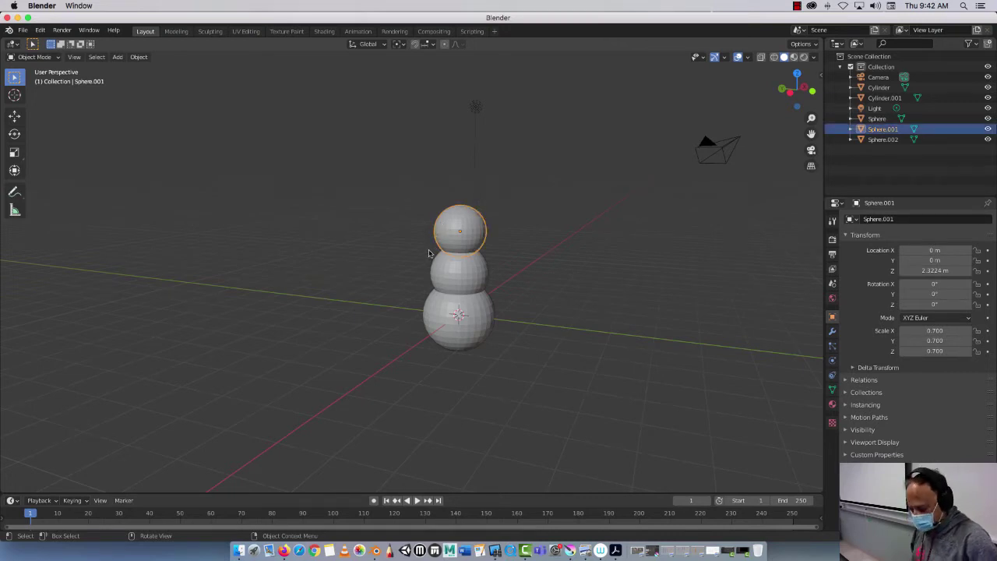
left_click_drag(405, 197, 472, 372)
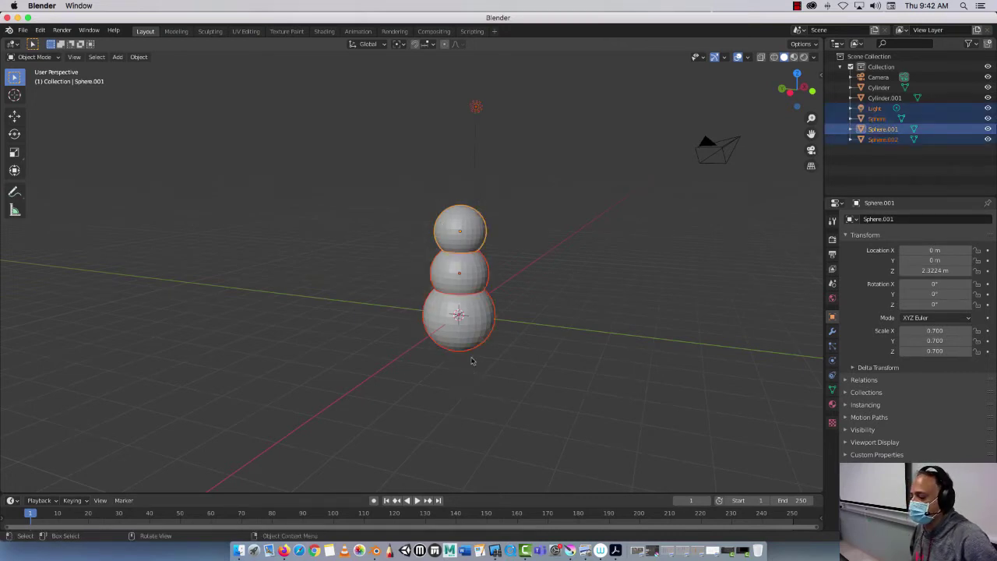
left_click_drag(267, 187, 444, 374)
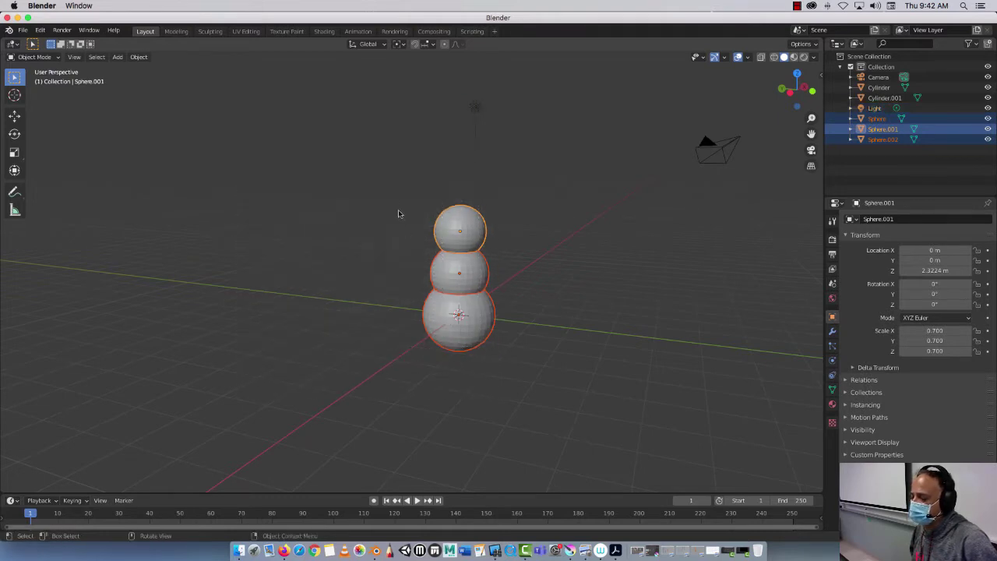
left_click(377, 189)
Move the three stacked spheres together about 6.07 m along the global Y axis and clear the selection
left_click(454, 226)
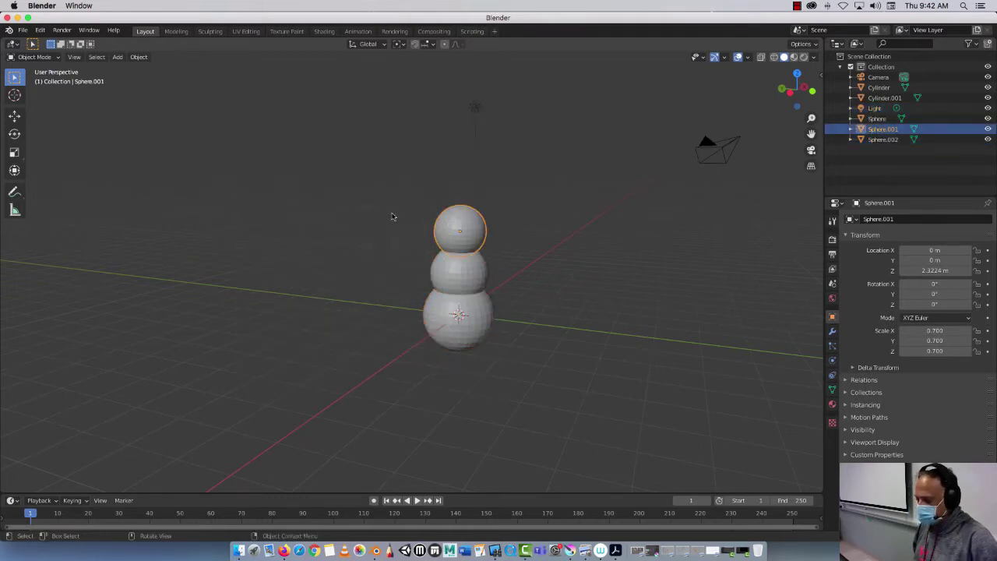
middle_click_drag(382, 204, 344, 209)
left_click(441, 282, "shift")
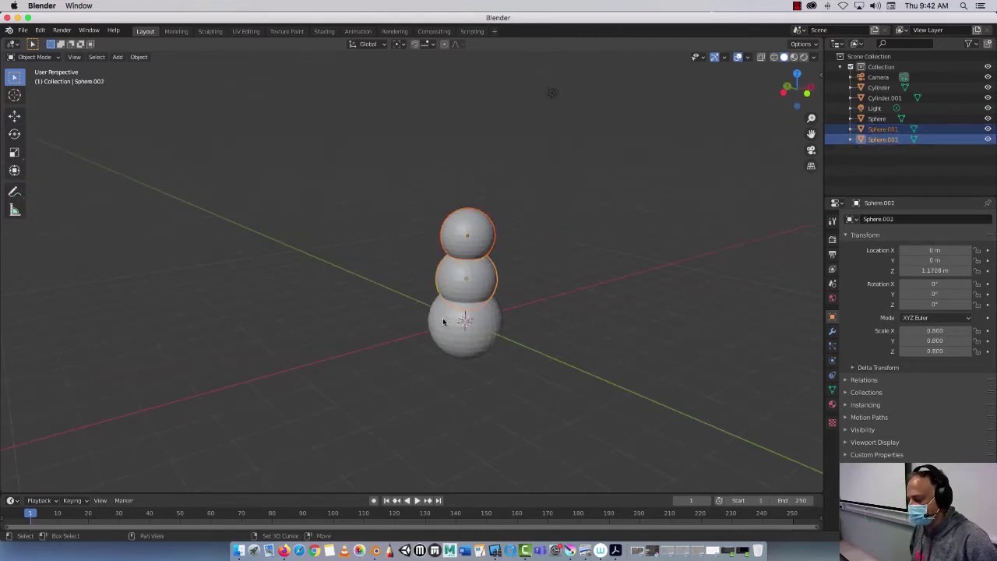
left_click(444, 321, "shift")
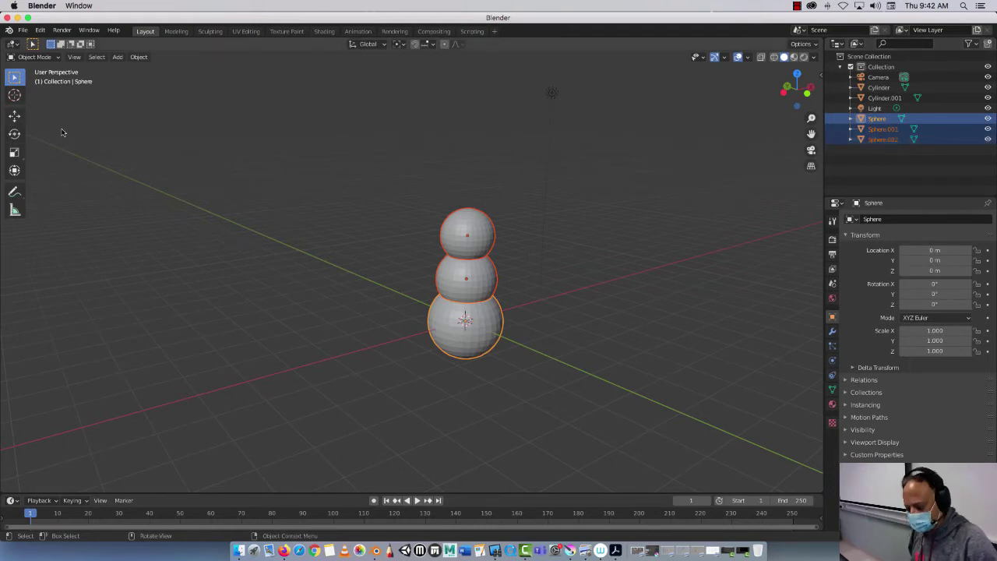
key("g")
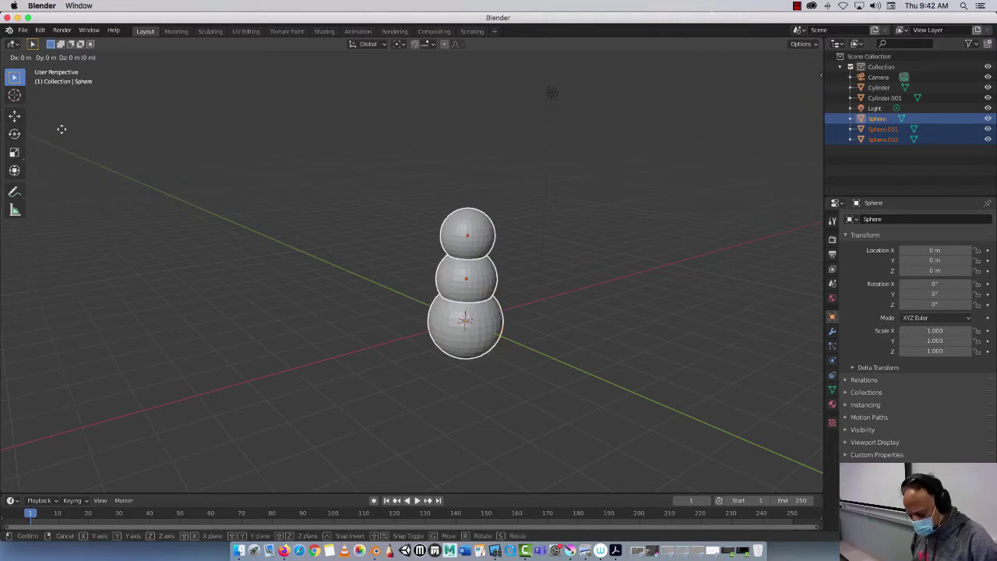
key("y")
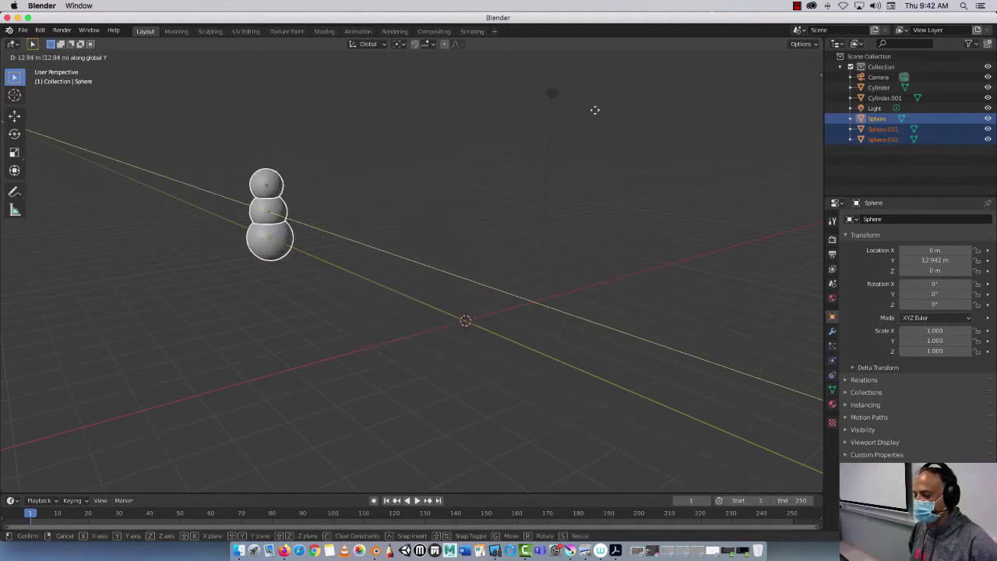
left_click(740, 159)
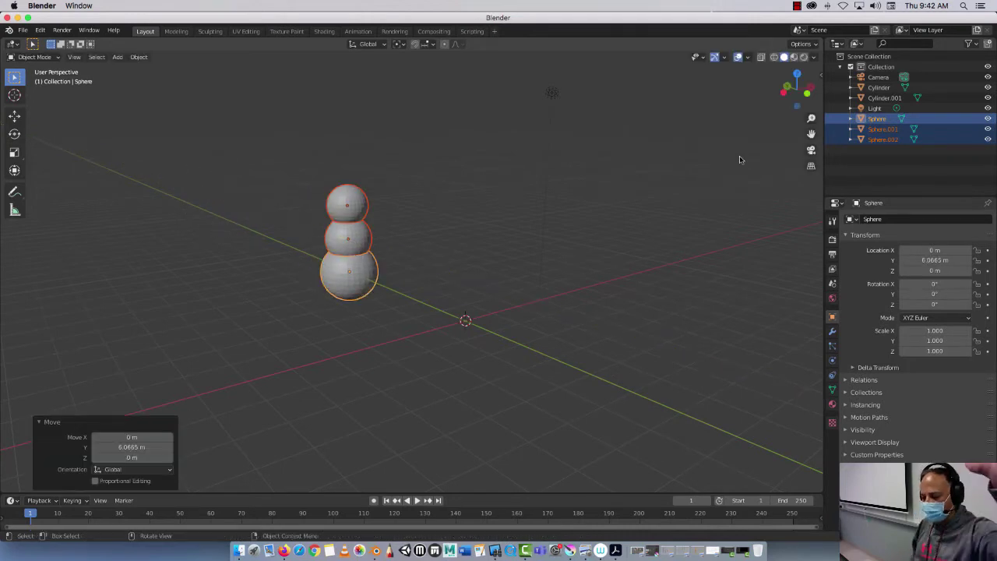
left_click(350, 130)
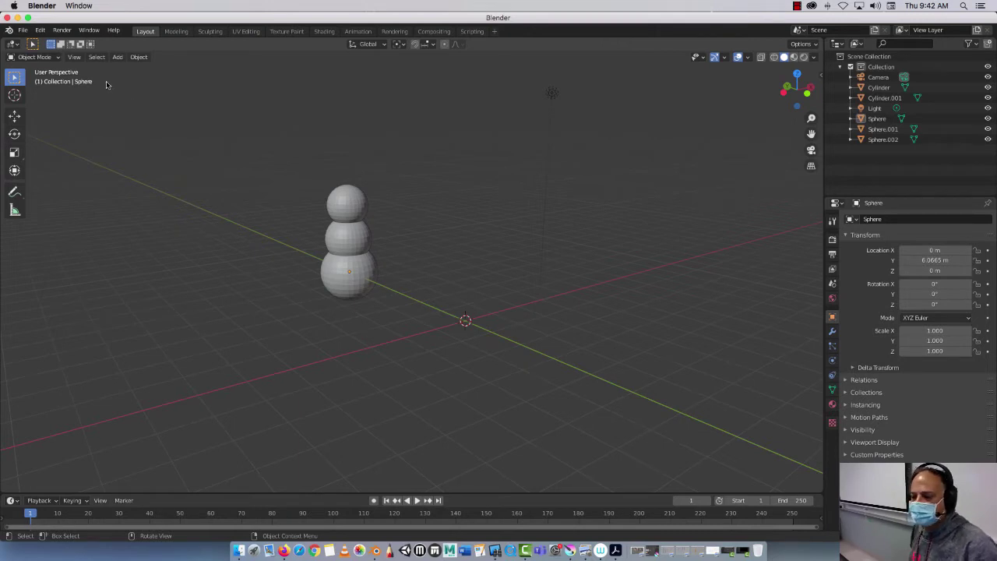
Add a mesh cylinder at the world origin
left_click(117, 58)
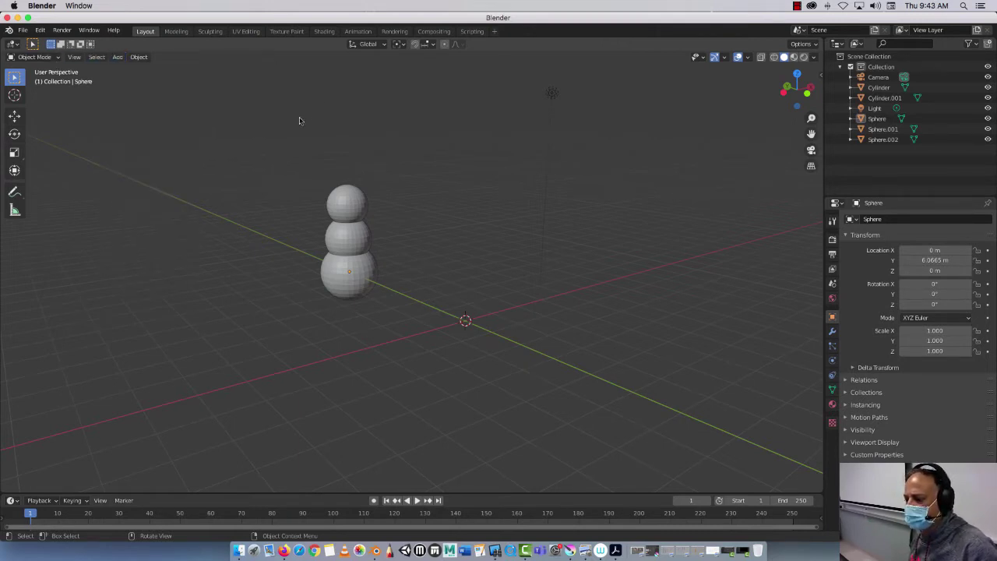
left_click(128, 60)
left_click(117, 57)
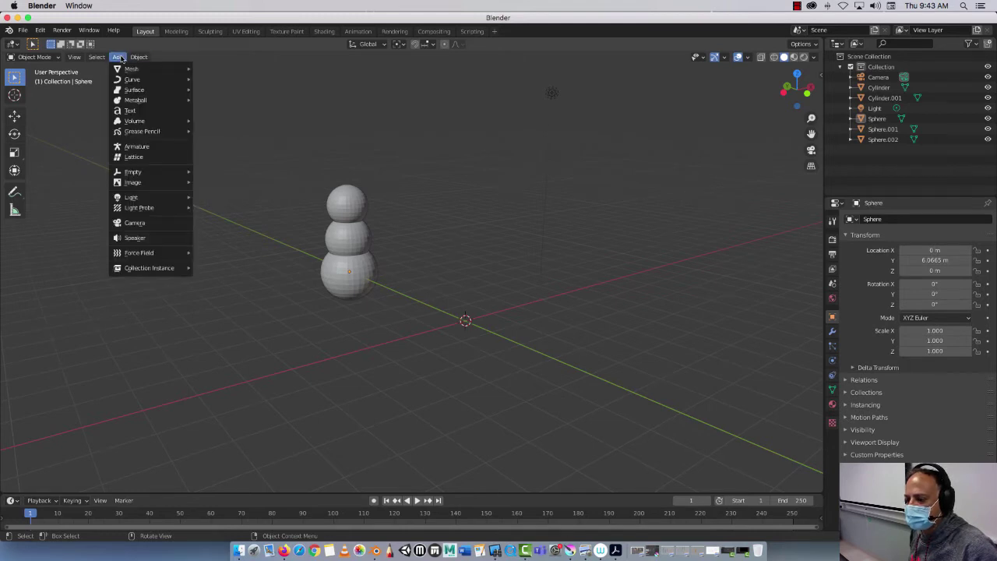
mouse_move(126, 69)
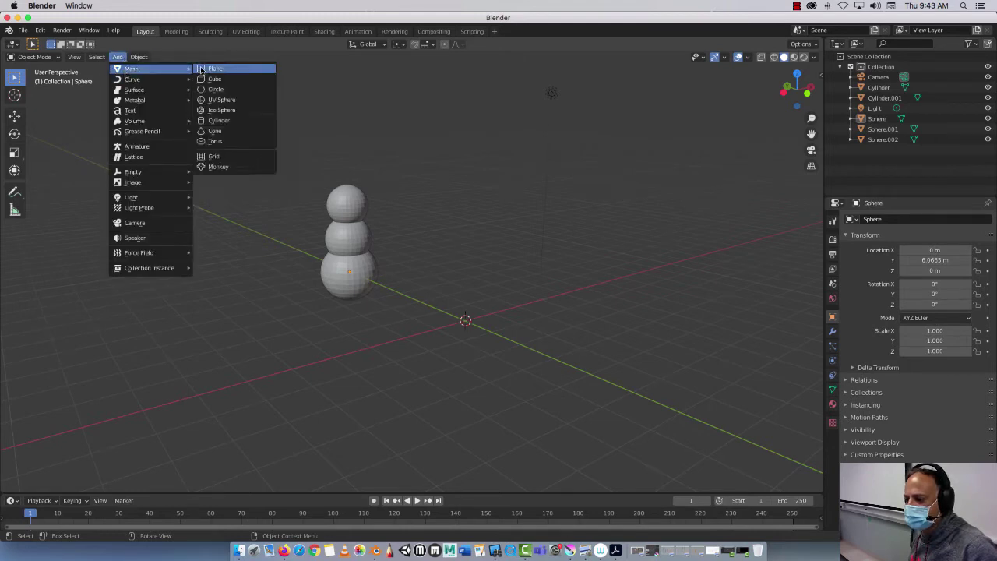
left_click(220, 123)
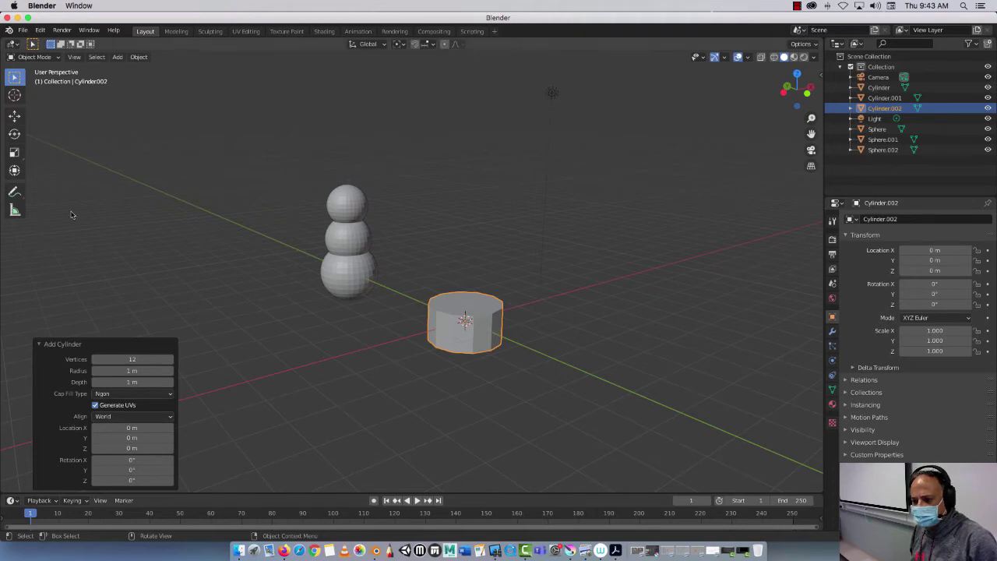
Stretch the new cylinder along Z with the Scale tool to a Z scale of about 8.45
left_click(14, 152)
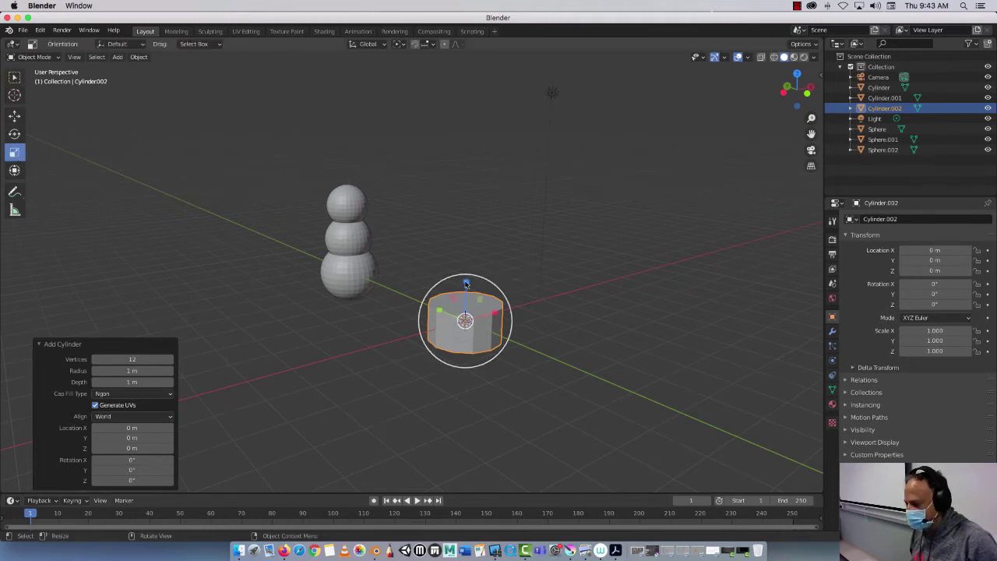
left_click_drag(466, 285, 479, 289)
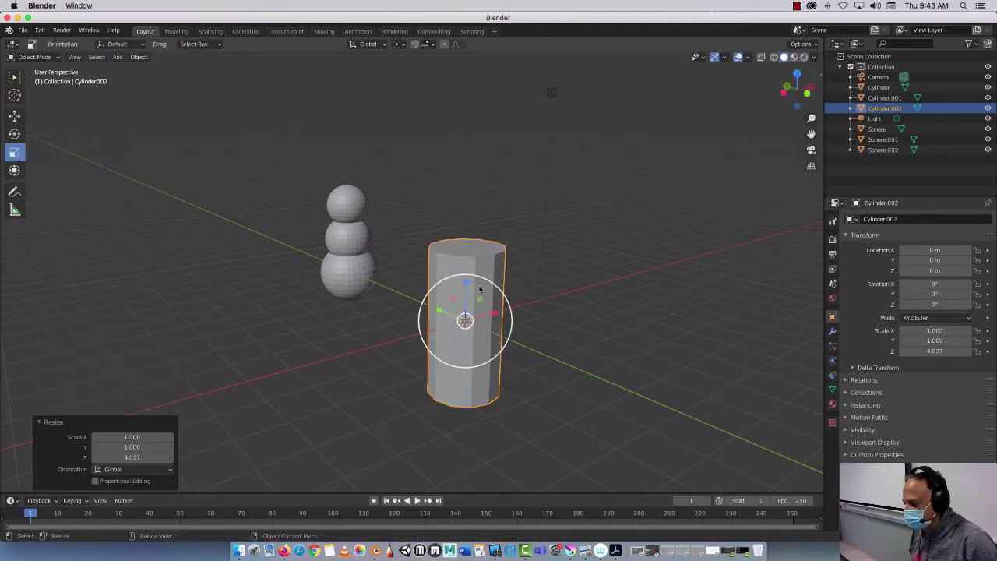
left_click(462, 321)
middle_click_drag(488, 333, 387, 341)
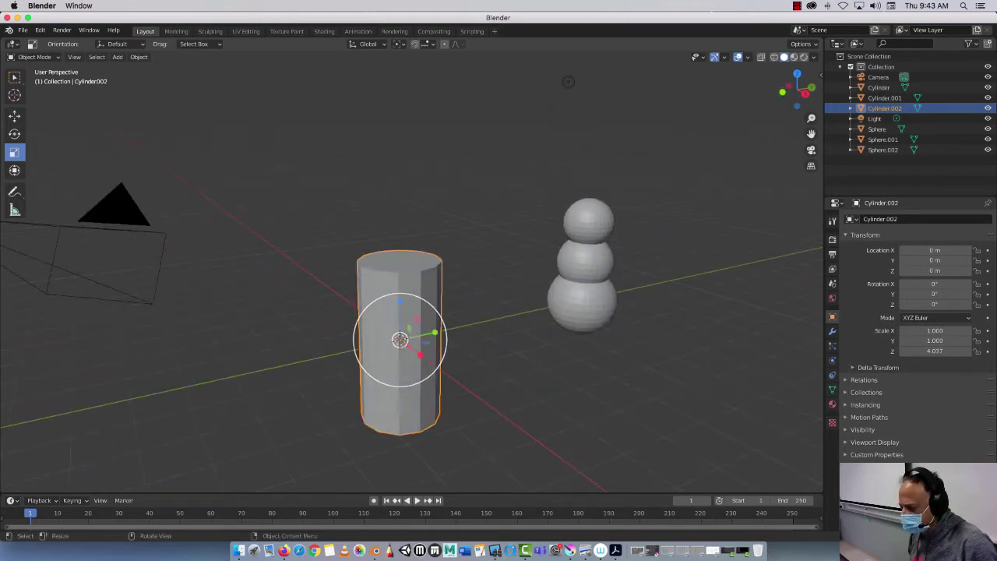
mouse_move(399, 340)
left_mouse_down()
mouse_move(390, 338)
mouse_move(400, 341)
left_mouse_up()
key("super+z")
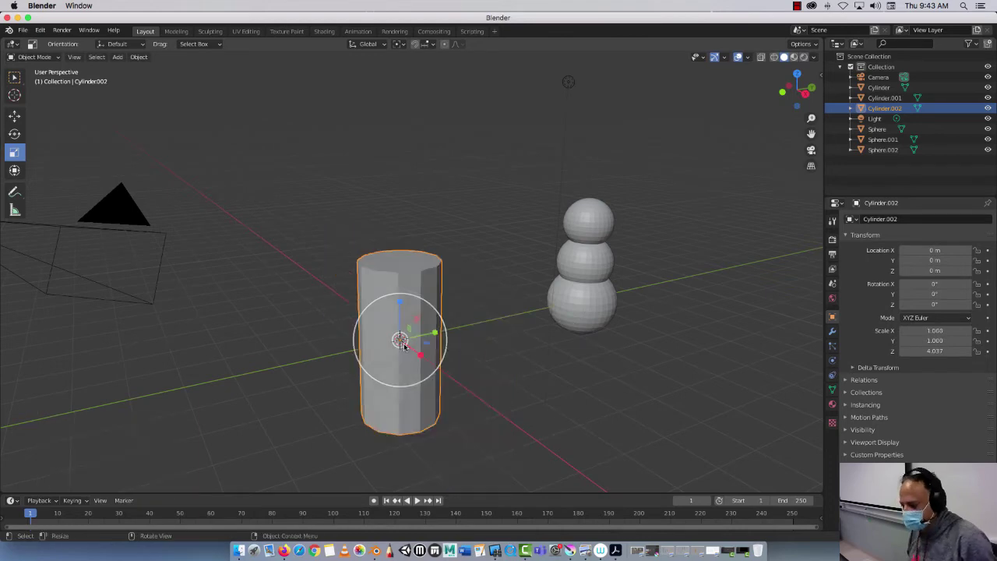
left_click_drag(399, 301, 402, 257)
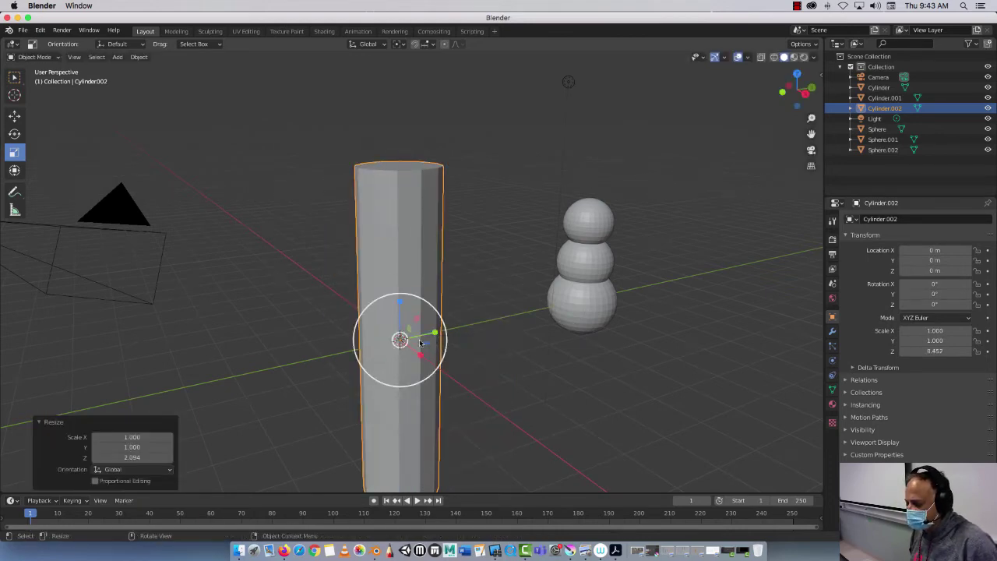
mouse_move(425, 342)
middle_mouse_down()
mouse_move(411, 348)
mouse_move(439, 325)
mouse_move(406, 351)
mouse_move(413, 327)
mouse_move(445, 350)
mouse_move(421, 346)
middle_mouse_up()
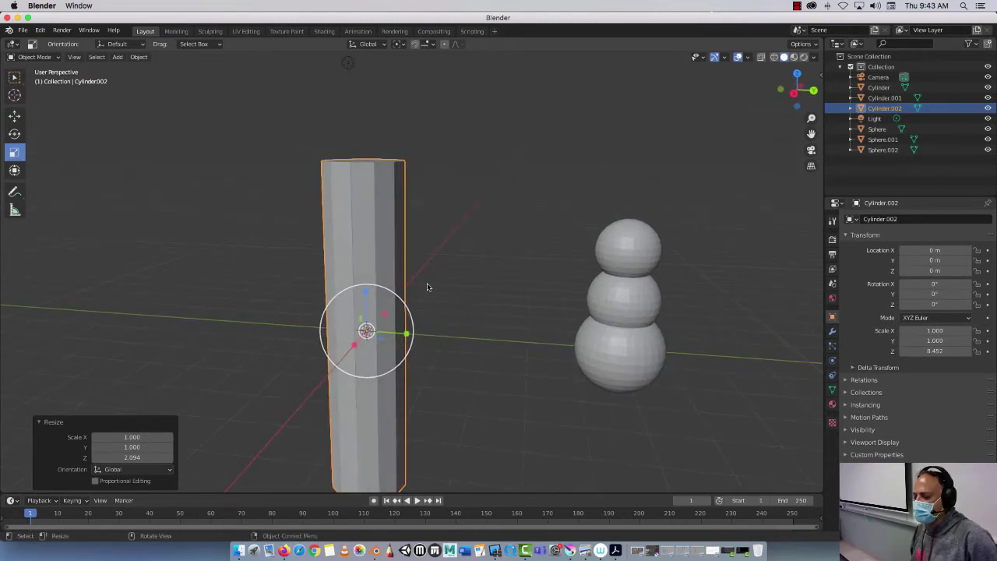
middle_click_drag(428, 285, 387, 307)
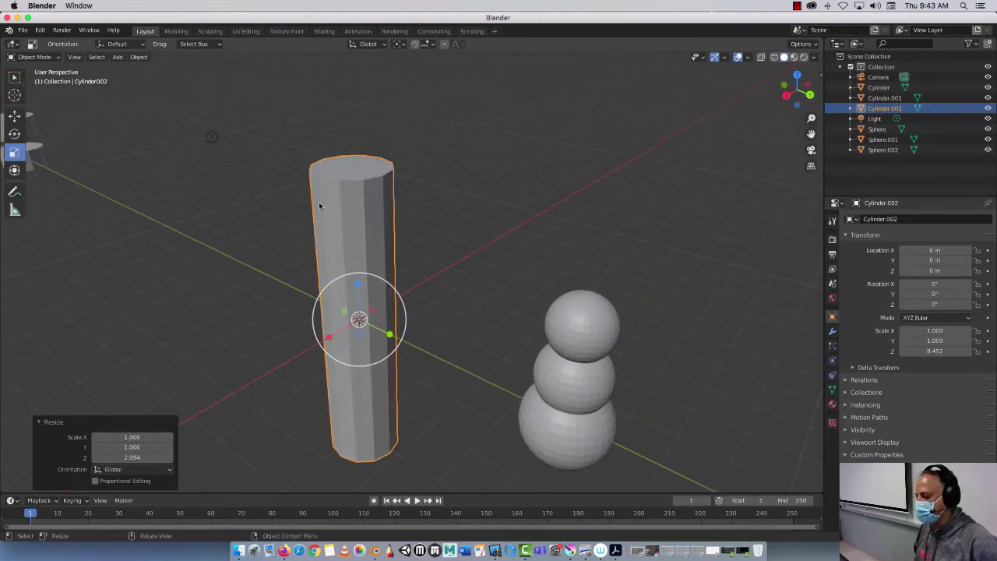
scroll(319, 202, "down", 3)
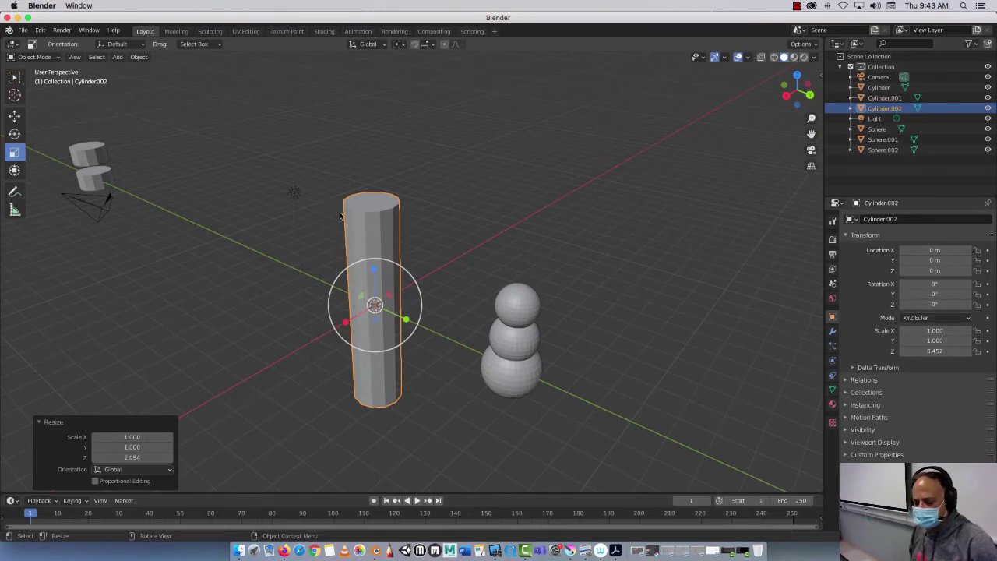
middle_click_drag(318, 187, 365, 183)
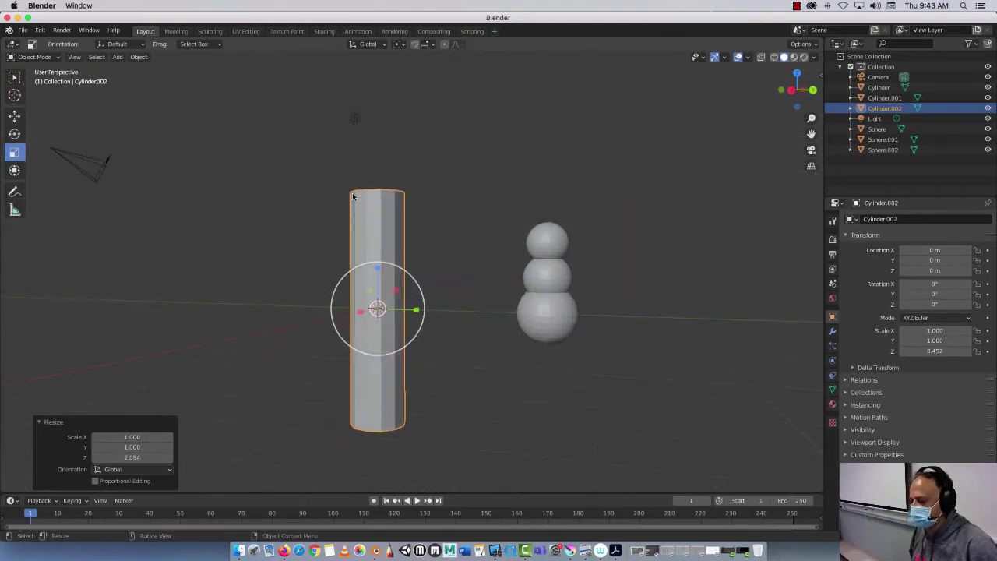
middle_click_drag(374, 223, 342, 249)
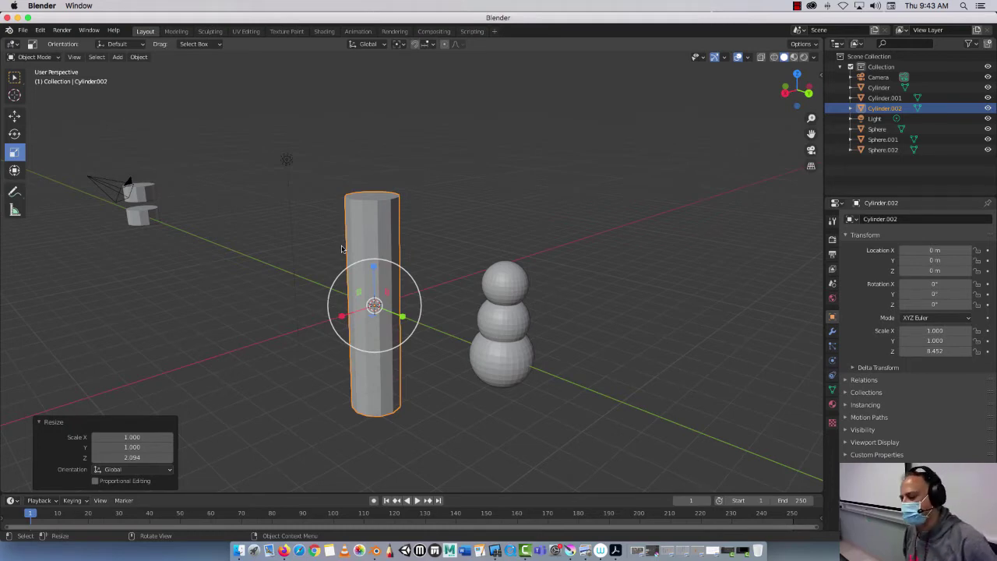
middle_click_drag(389, 191, 377, 198)
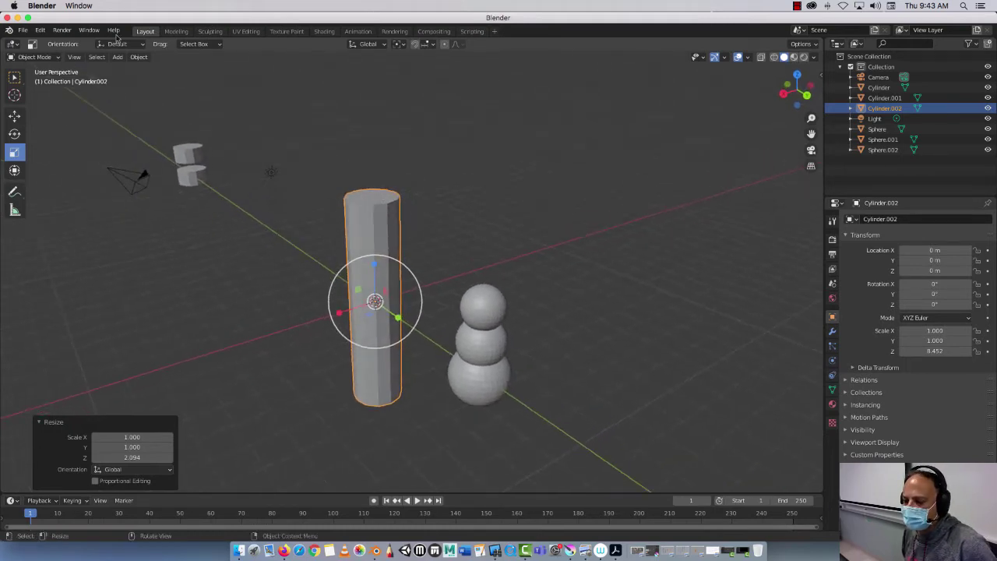
Switch to the Modeling workspace, select the tall cylinder's top face in face select mode, and try moving it freely
left_click(179, 32)
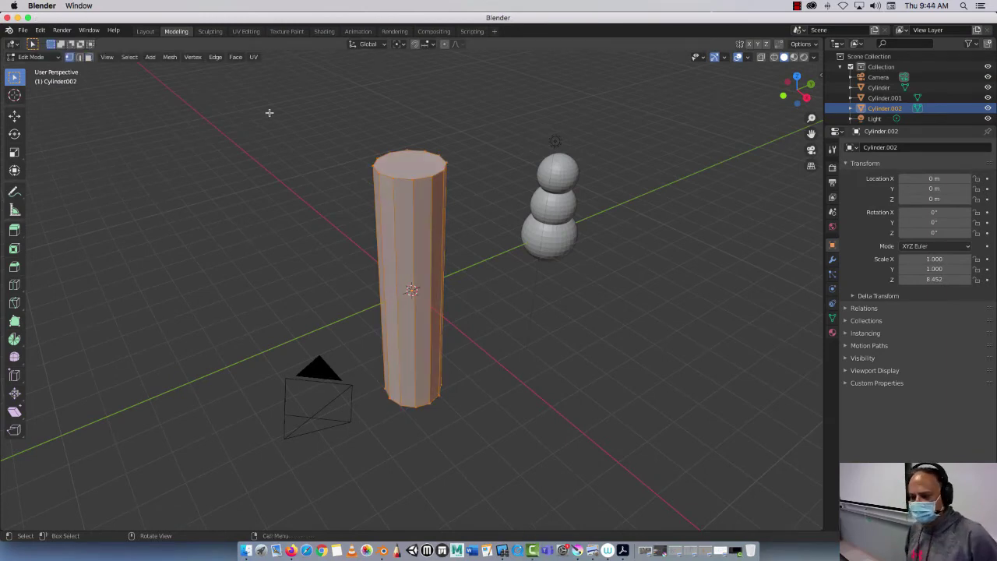
left_click(79, 57)
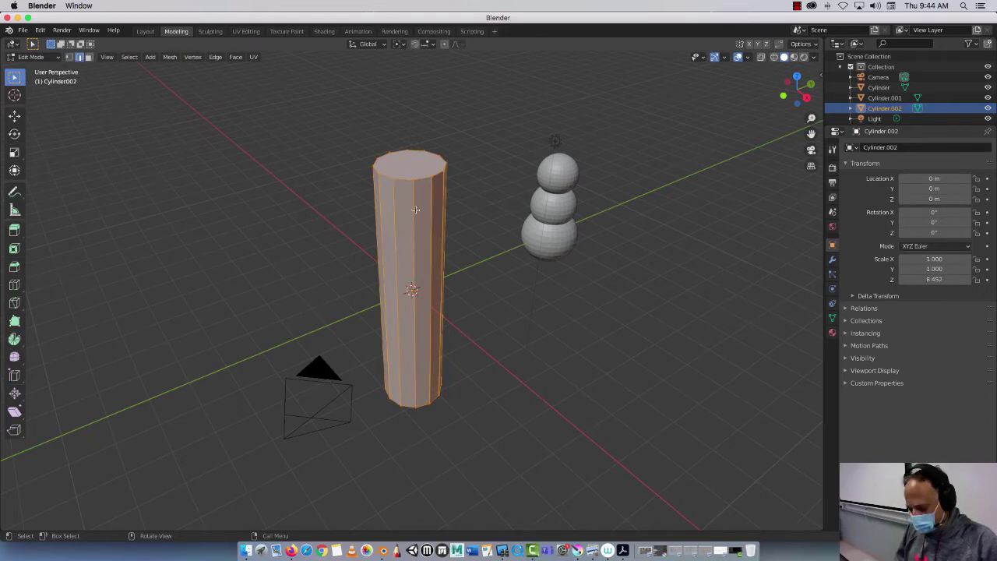
key("3")
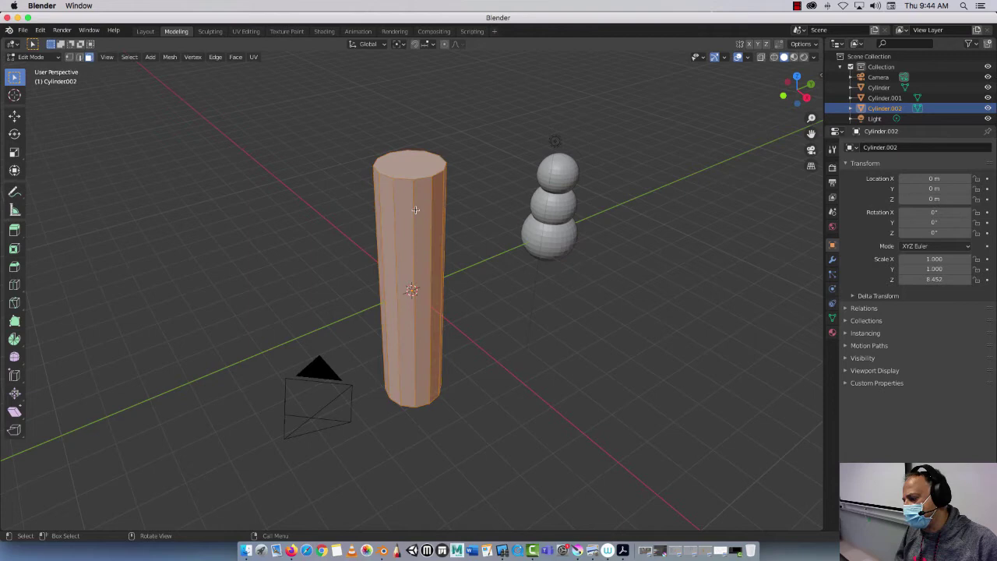
left_click(407, 167)
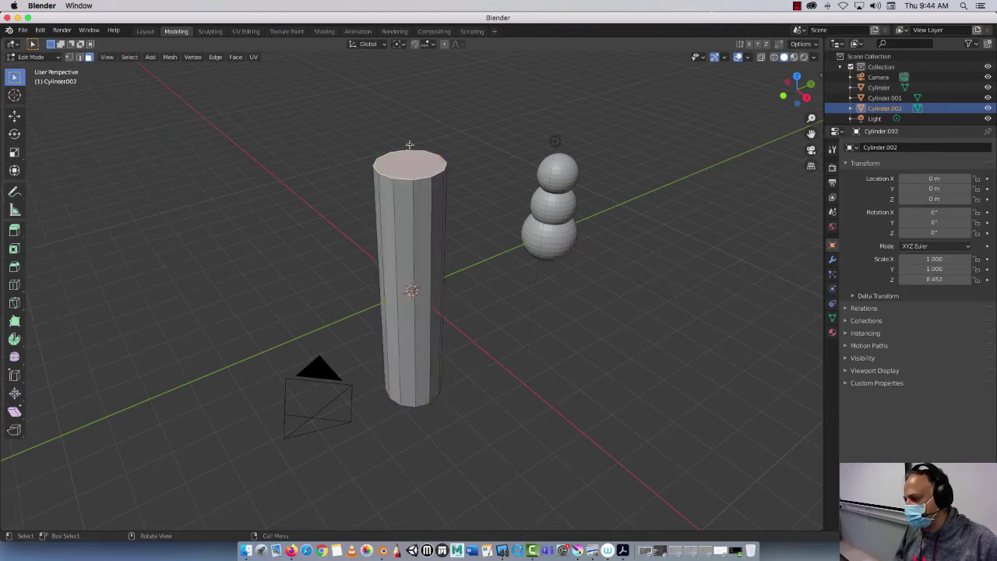
key("g")
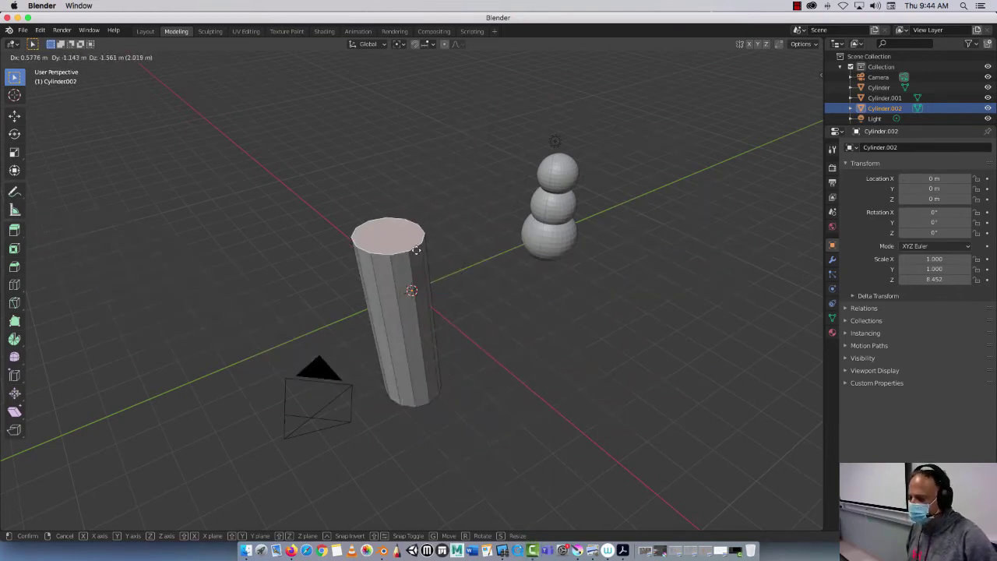
left_click(402, 209)
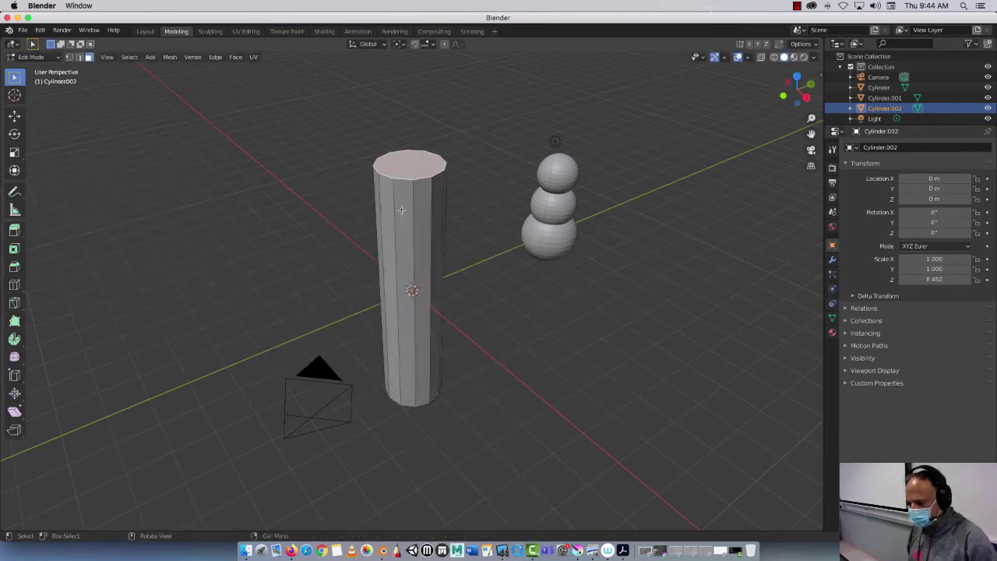
Taper the tall cylinder by selecting its top ring of vertices in vertex select mode and scaling it to about 0.6
scroll(374, 236, "down", 4)
scroll(375, 238, "up", 2)
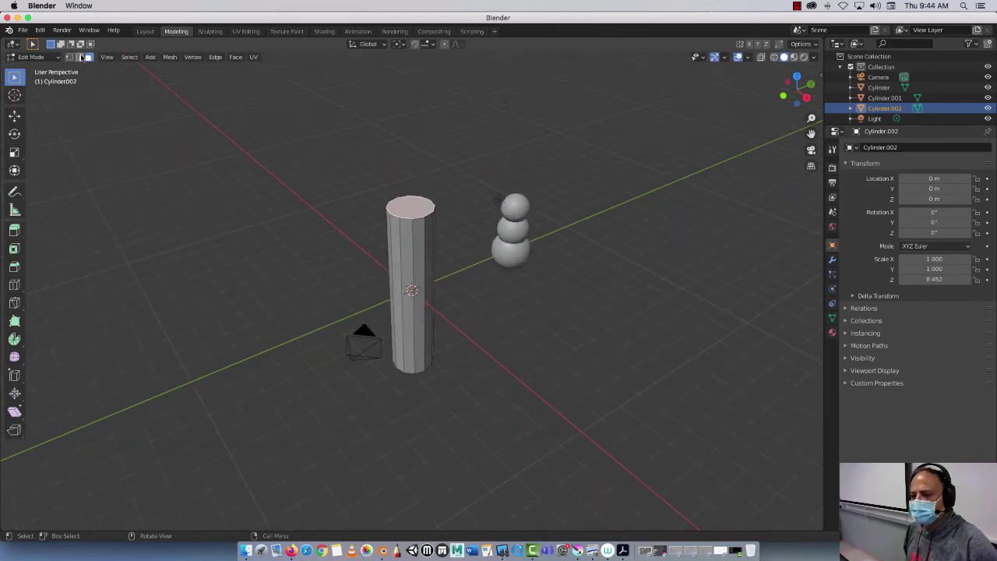
left_click(70, 57)
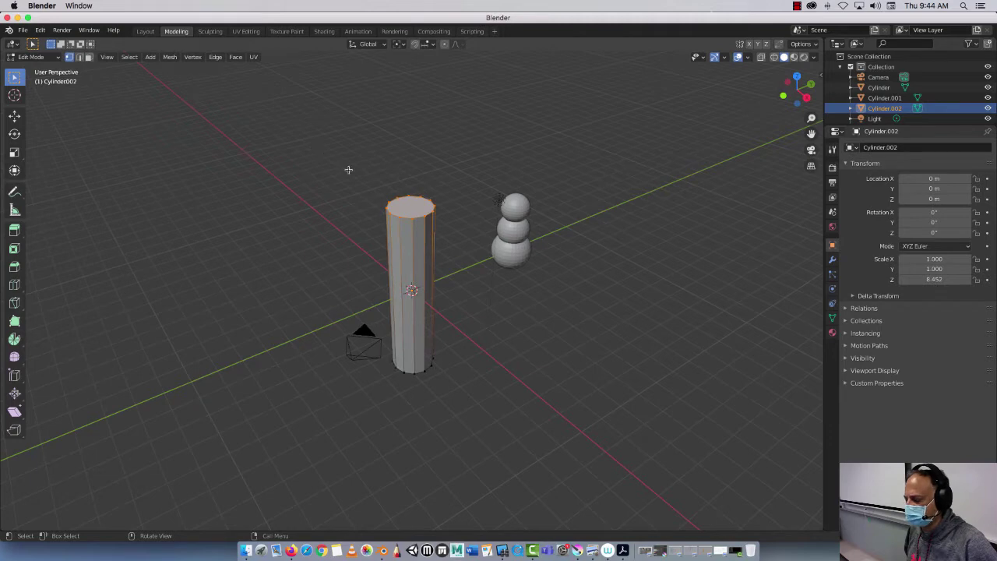
left_click_drag(342, 162, 461, 233)
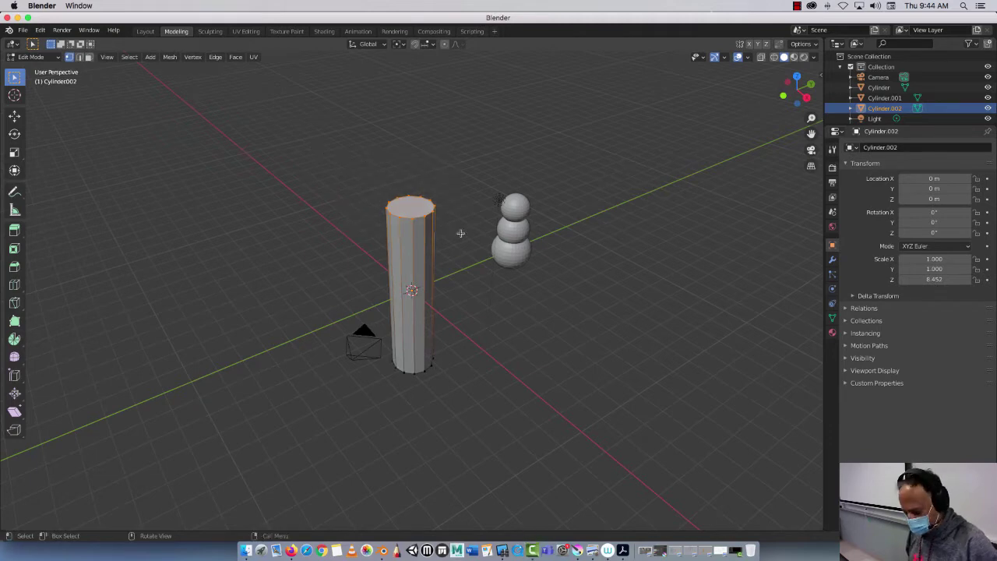
key("s")
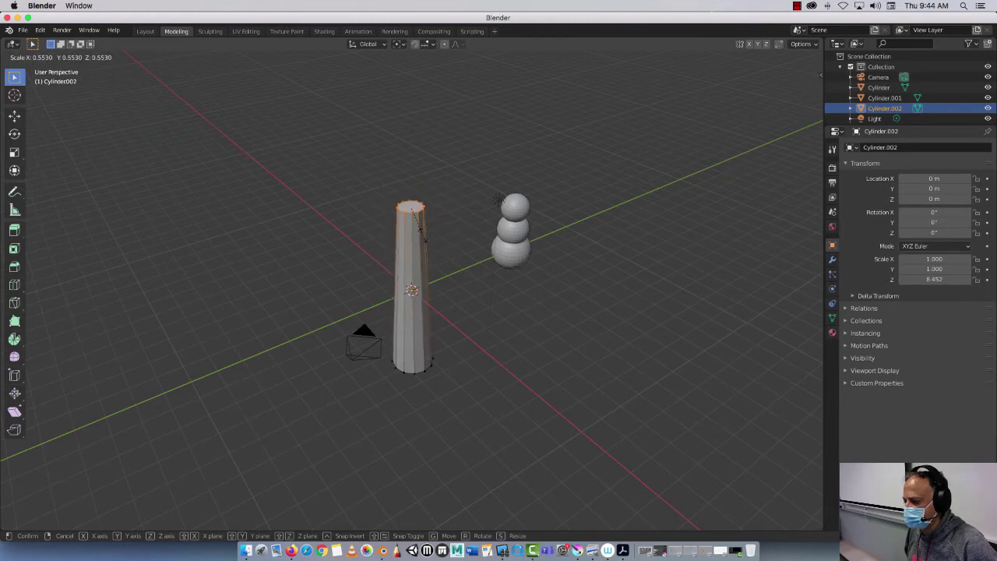
left_click(257, 230)
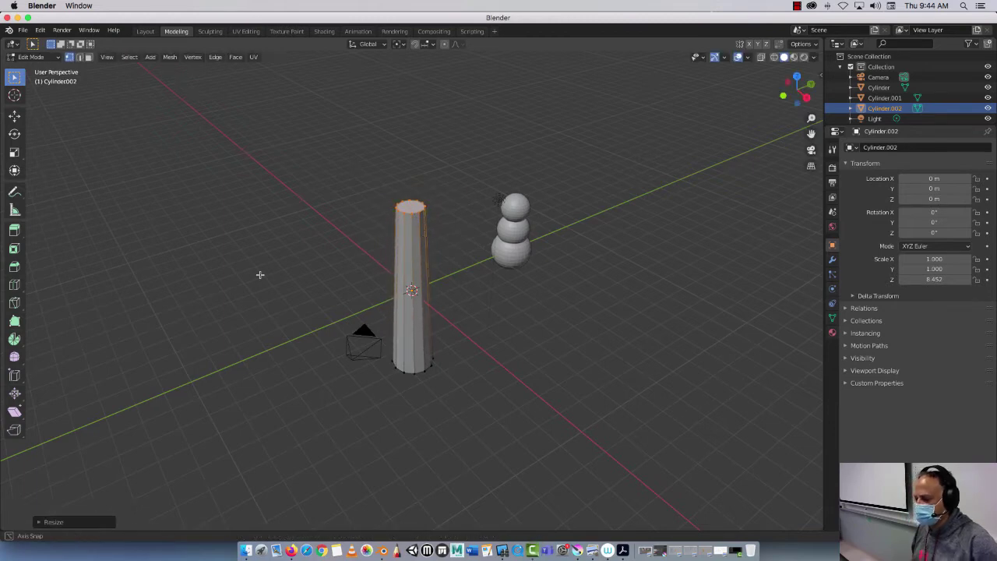
middle_click_drag(261, 274, 321, 245)
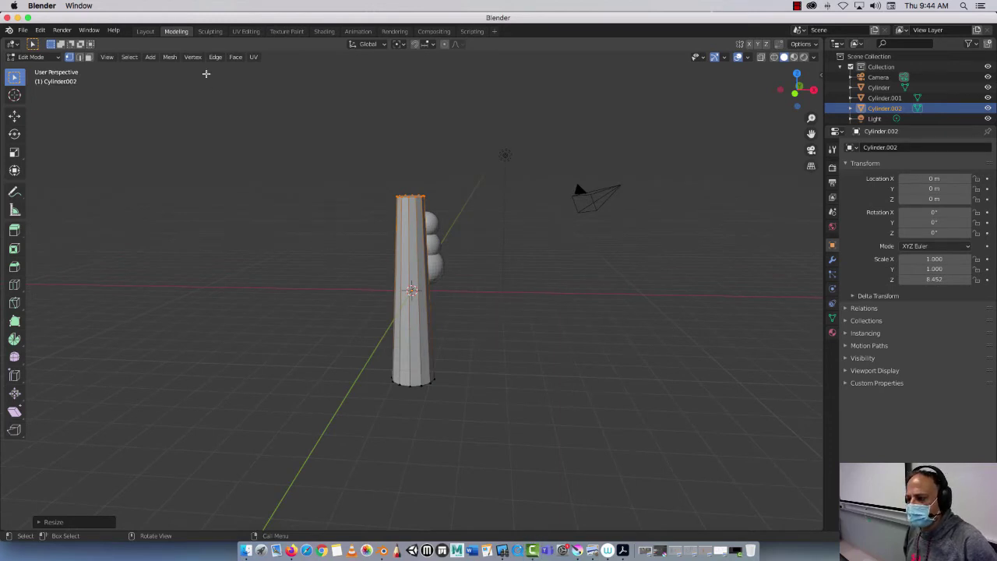
Leave Edit Mode on the tapered cylinder and return to the Layout workspace
key("Tab")
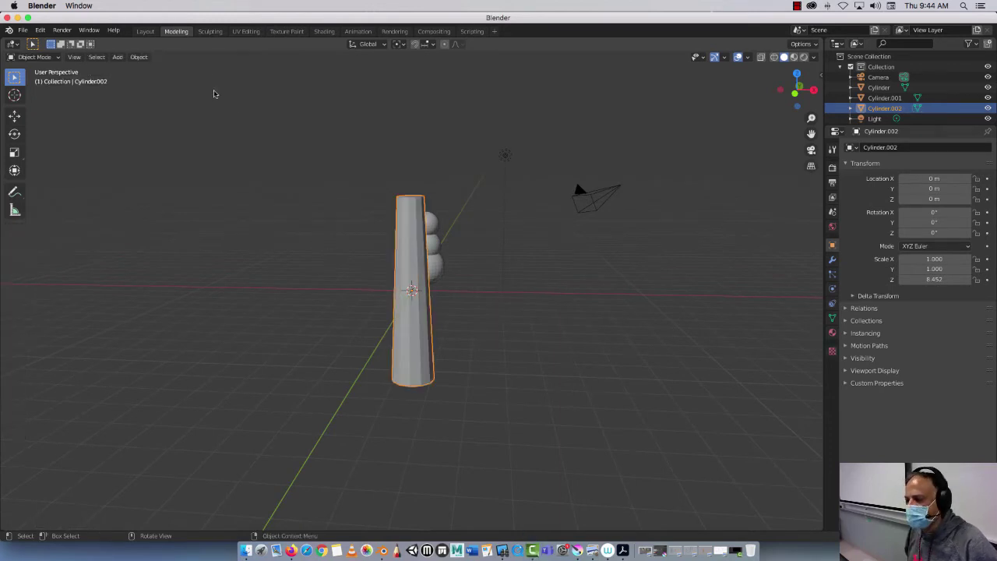
left_click(145, 31)
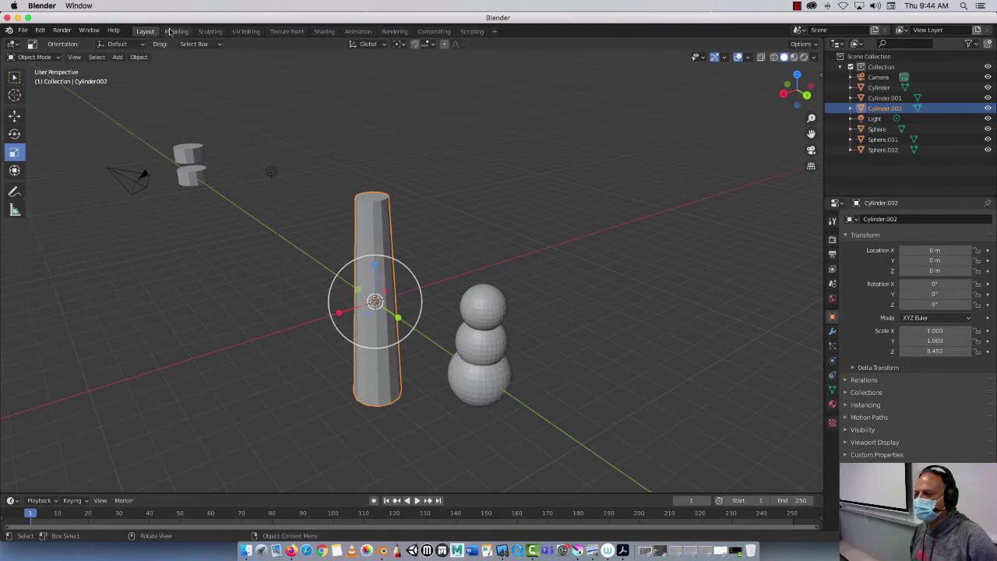
left_click(172, 32)
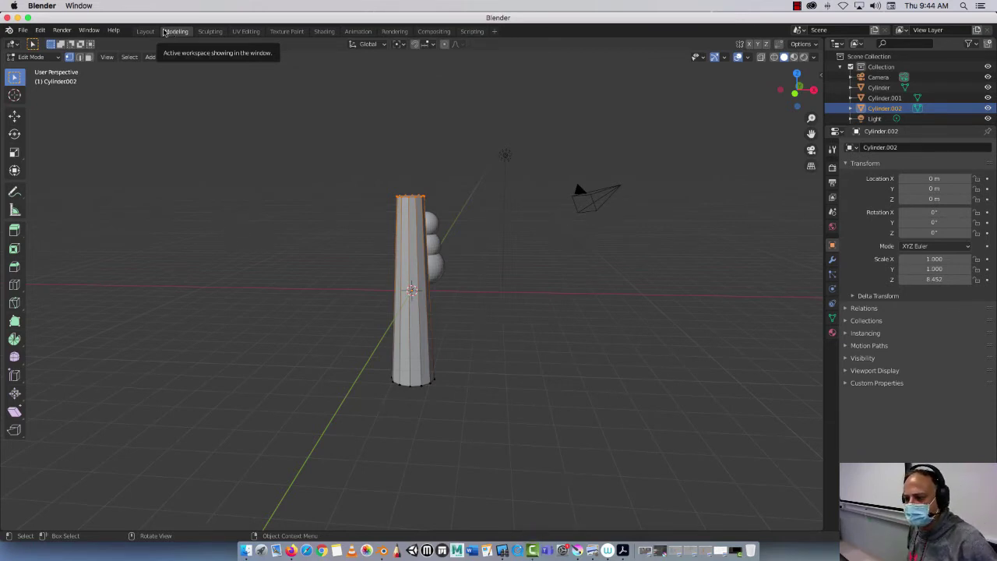
left_click(146, 31)
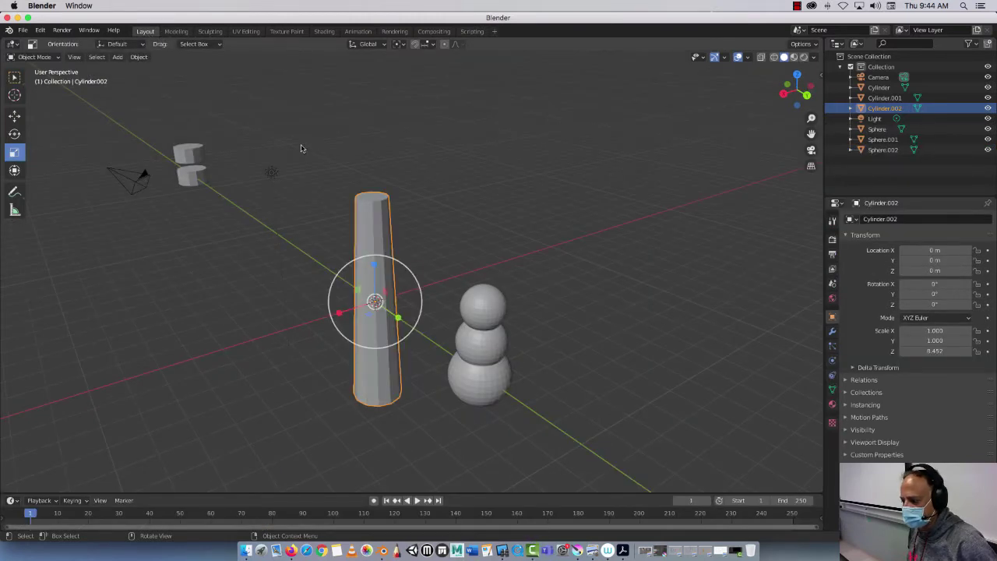
middle_click_drag(264, 355, 275, 317)
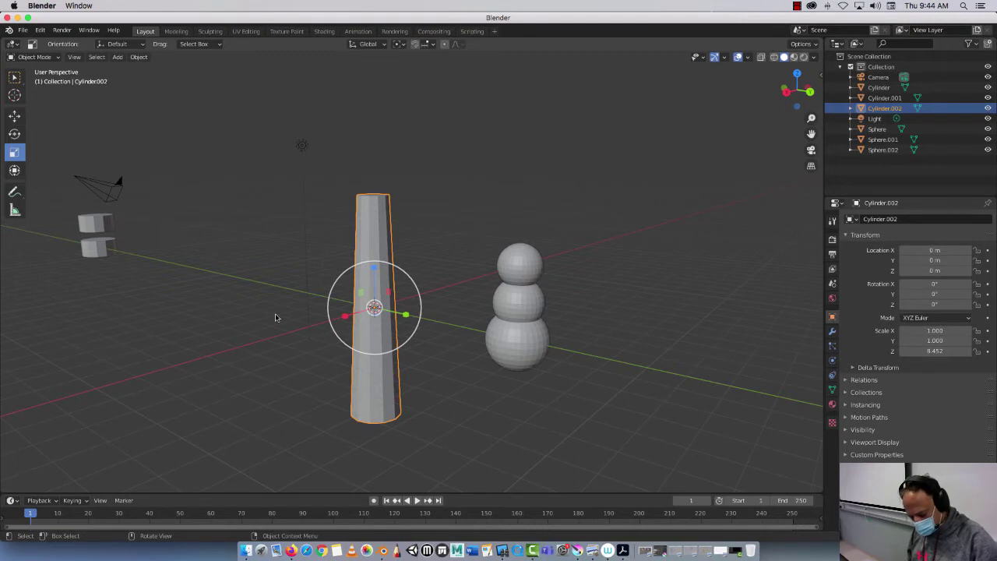
Duplicate the tapered cylinder and place the copy about 5.06 m higher along the global Z axis
key("shift+d")
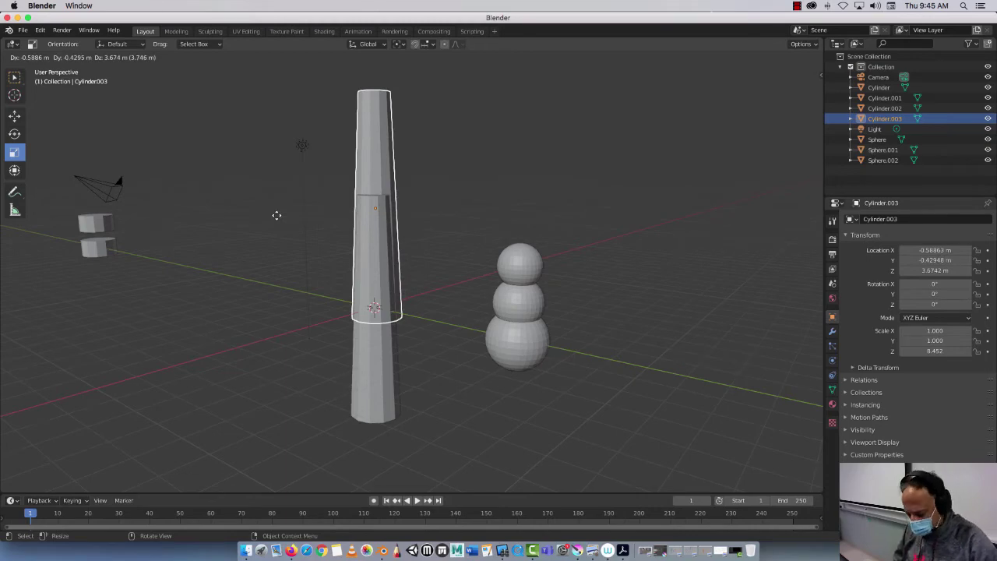
key("z")
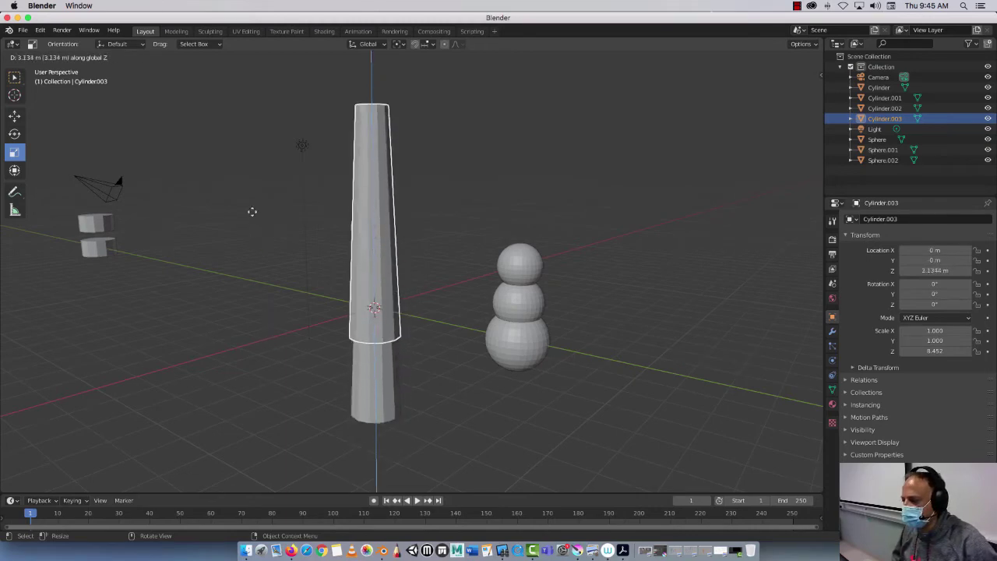
left_click(252, 180)
scroll(380, 218, "down", 5)
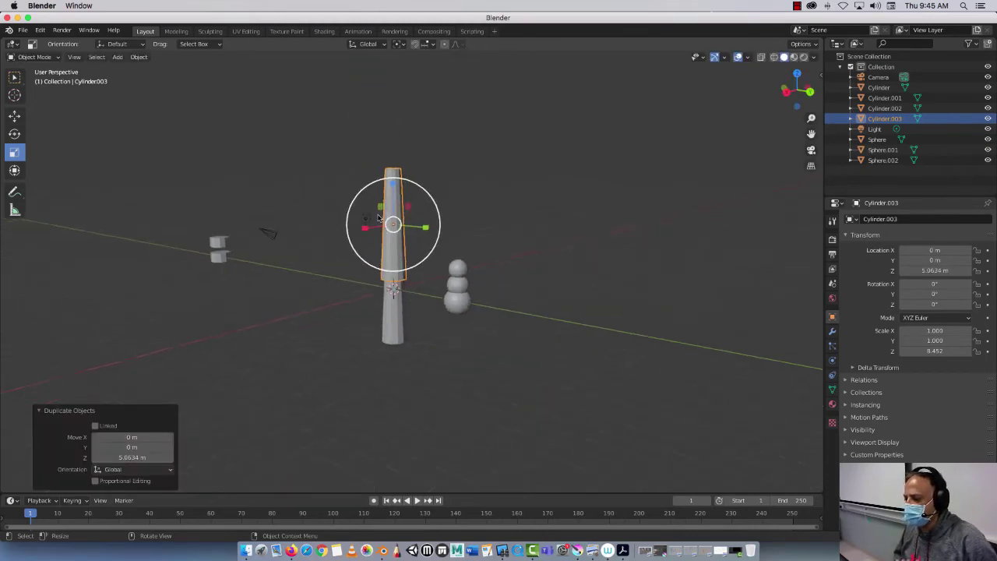
middle_click_drag(366, 214, 379, 218)
scroll(379, 217, "up", 3)
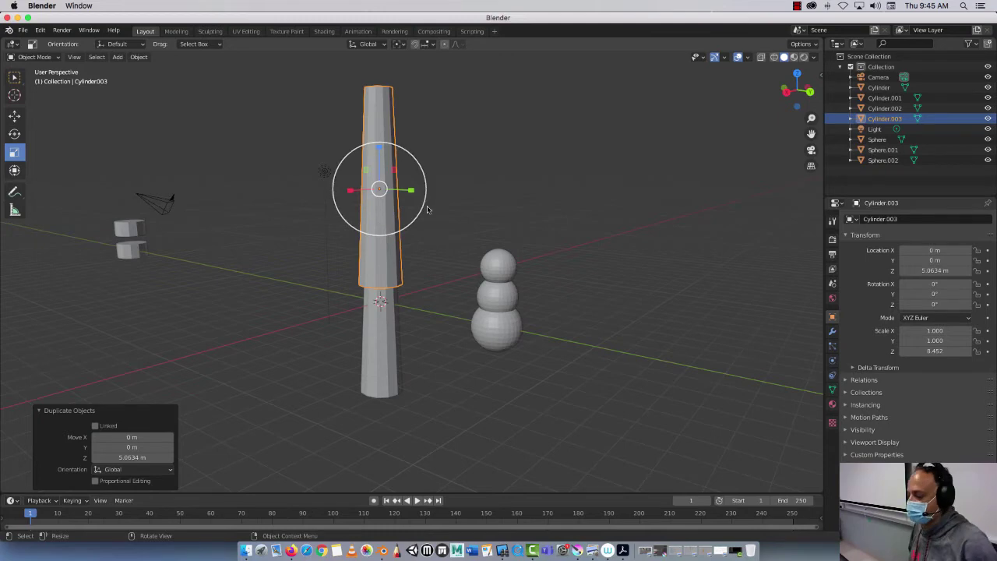
scroll(374, 294, "up", 2)
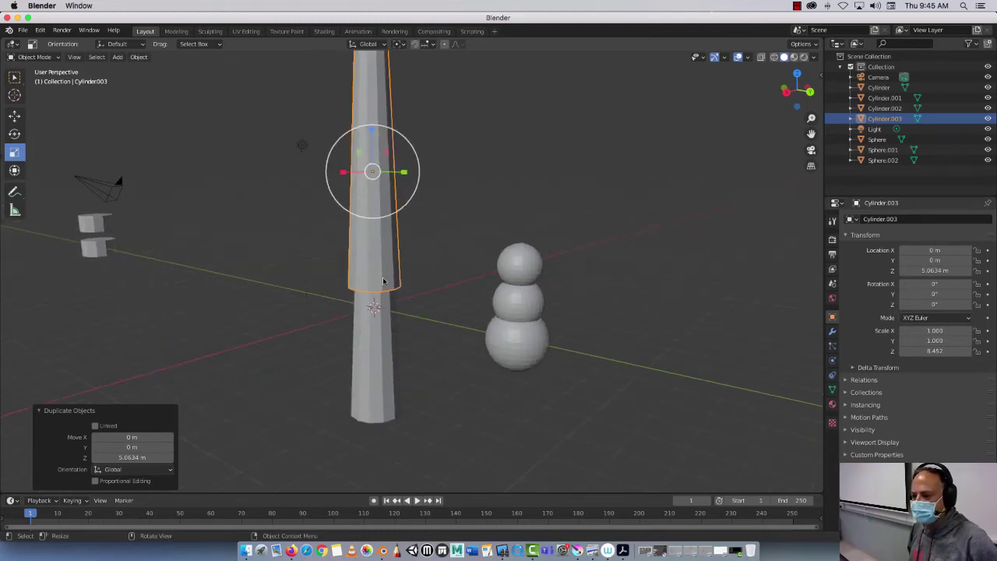
In the Modeling workspace, try to flare the upper copy by scaling its box-selected bottom vertices to about 3.85
left_click(176, 31)
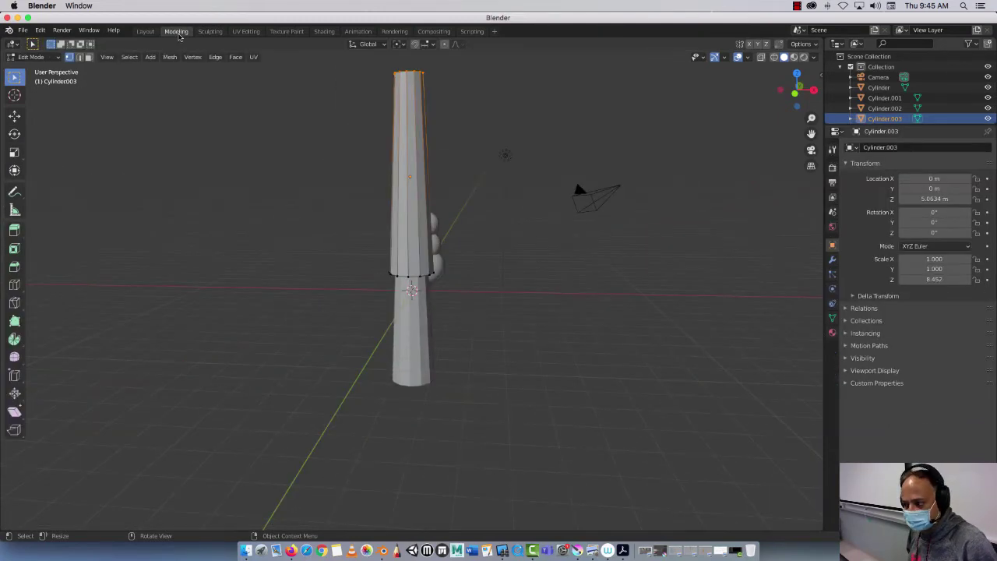
left_click_drag(360, 234, 444, 289)
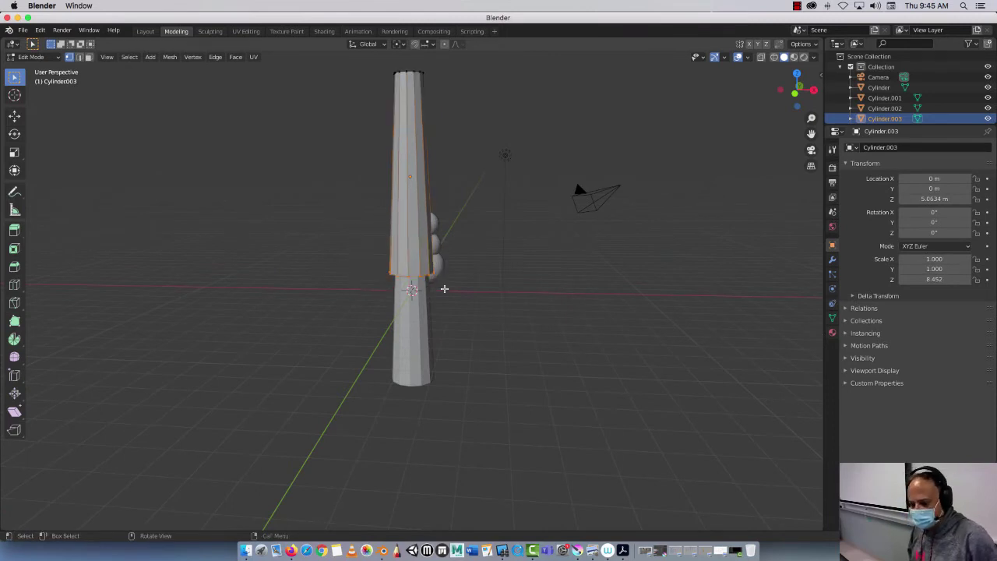
key("s")
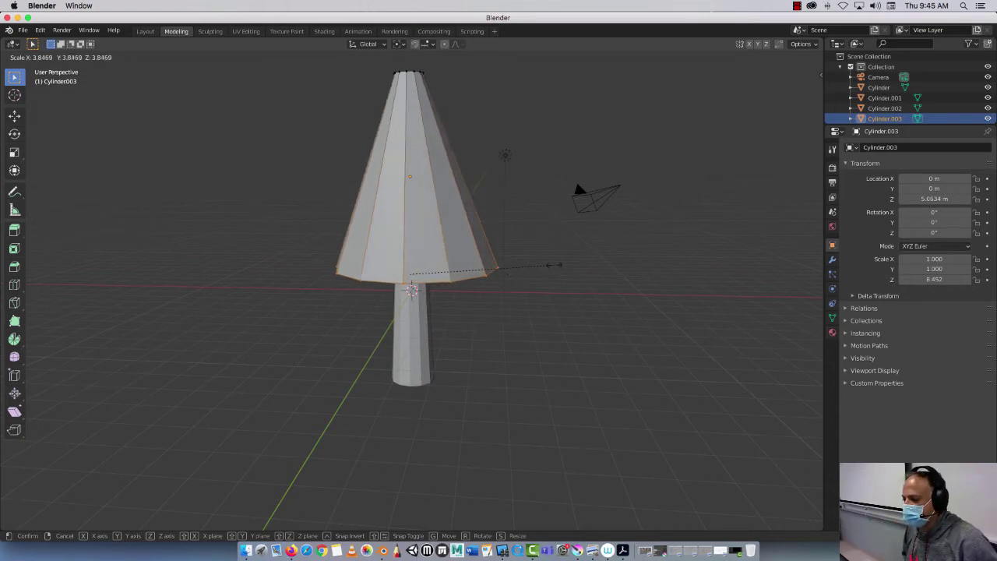
left_click(554, 265)
Try to rescale the upper copy's box-selected top vertices into a slightly narrower tip
left_click_drag(353, 64, 468, 94)
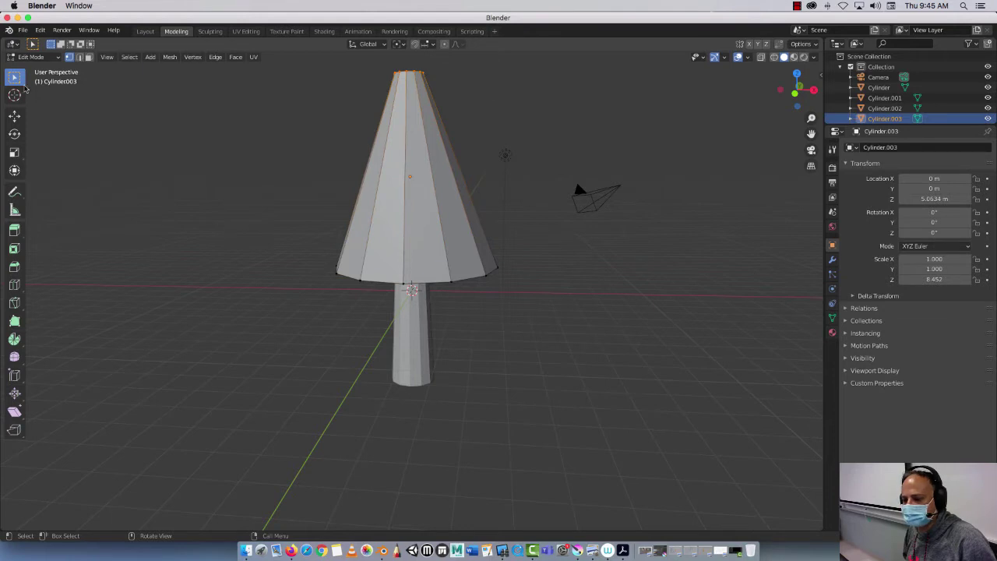
key("s")
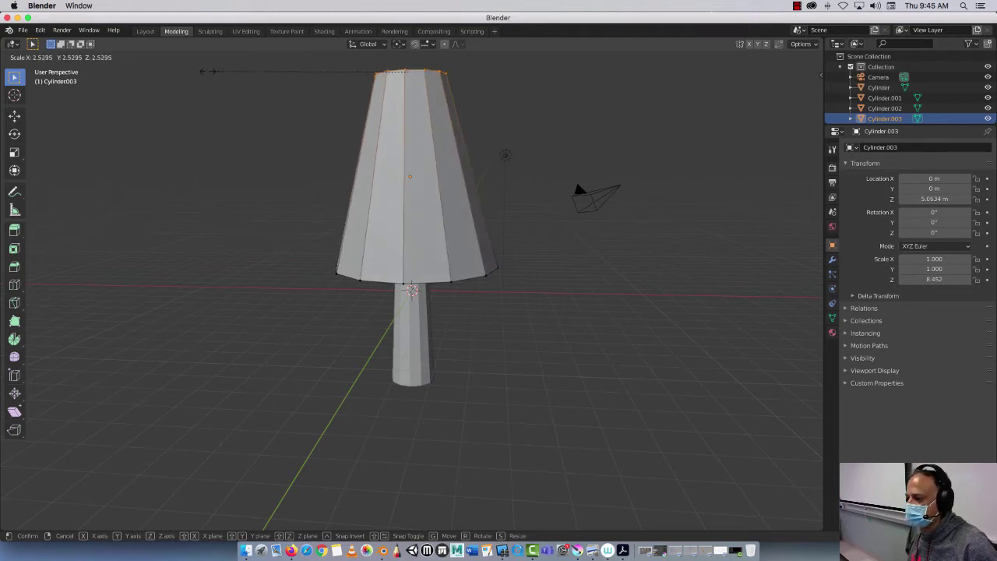
left_click(451, 72)
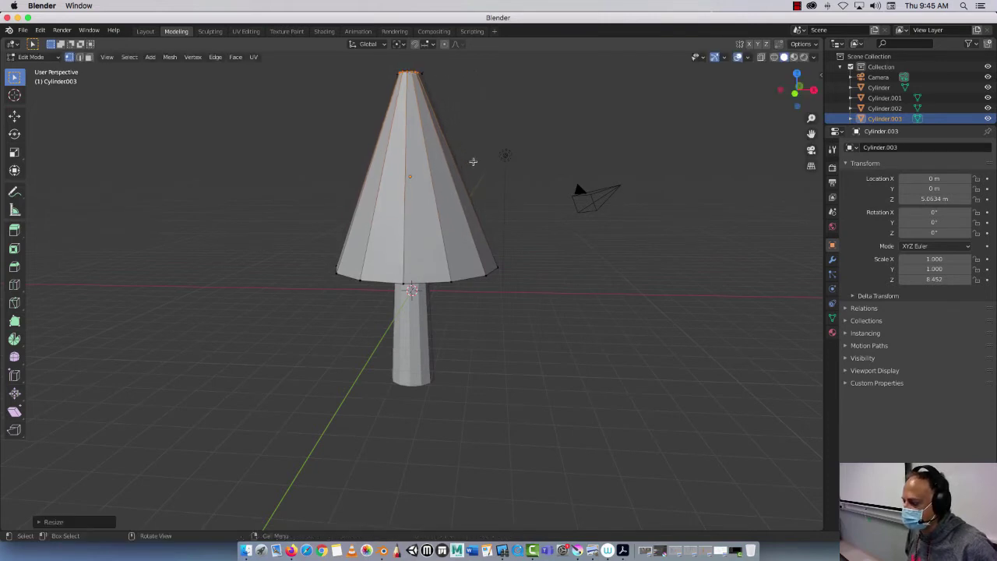
Undo the vertex scaling on the upper copy back to its plain tapered shape in Object Mode
middle_click_drag(524, 158, 282, 173)
key("ctrl+z")
key("ctrl+z")
key("ctrl+z")
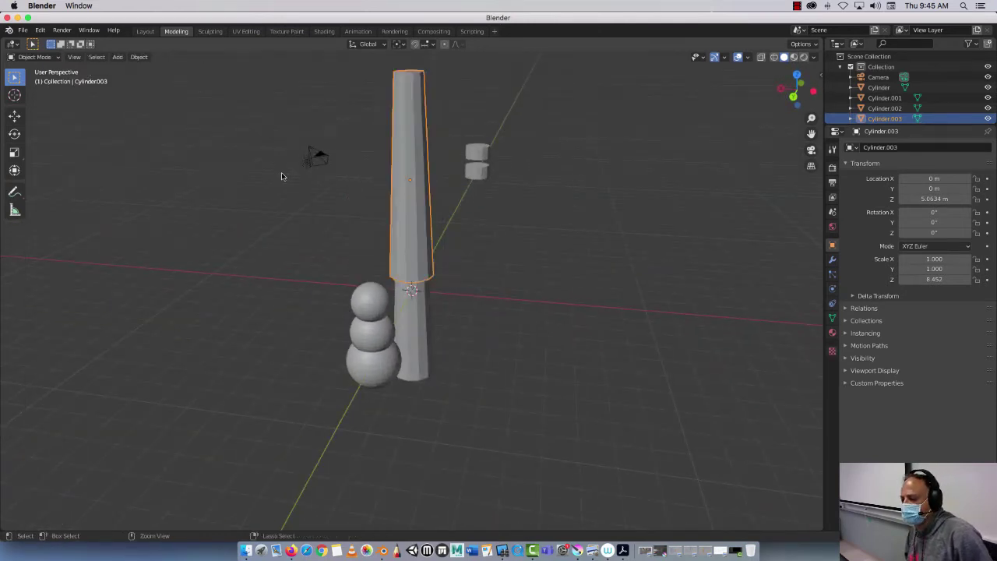
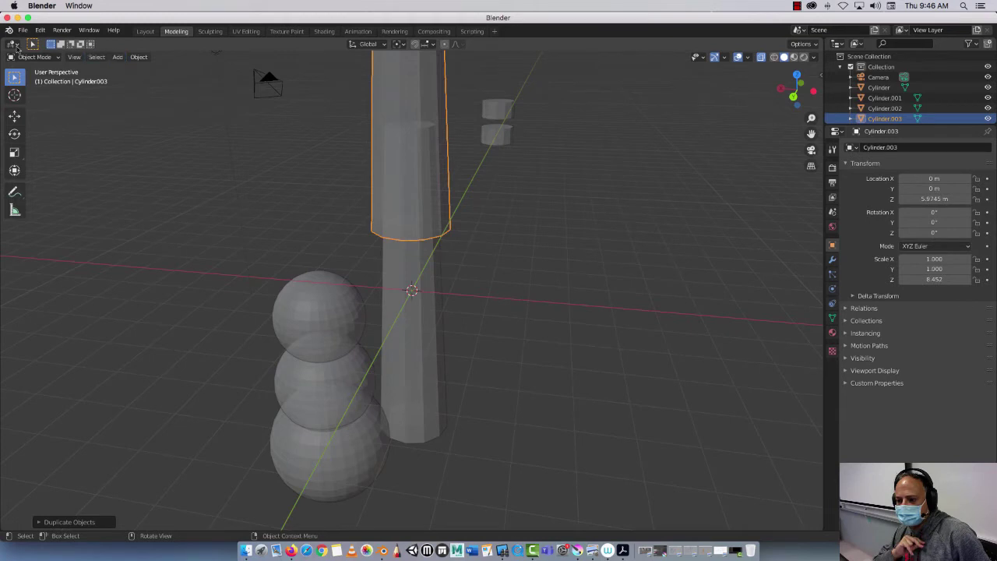
Try selecting the upper cylinder's whole bottom ring of vertices in Edit Mode, then dismiss the vertex options and clear the selection
key("Tab")
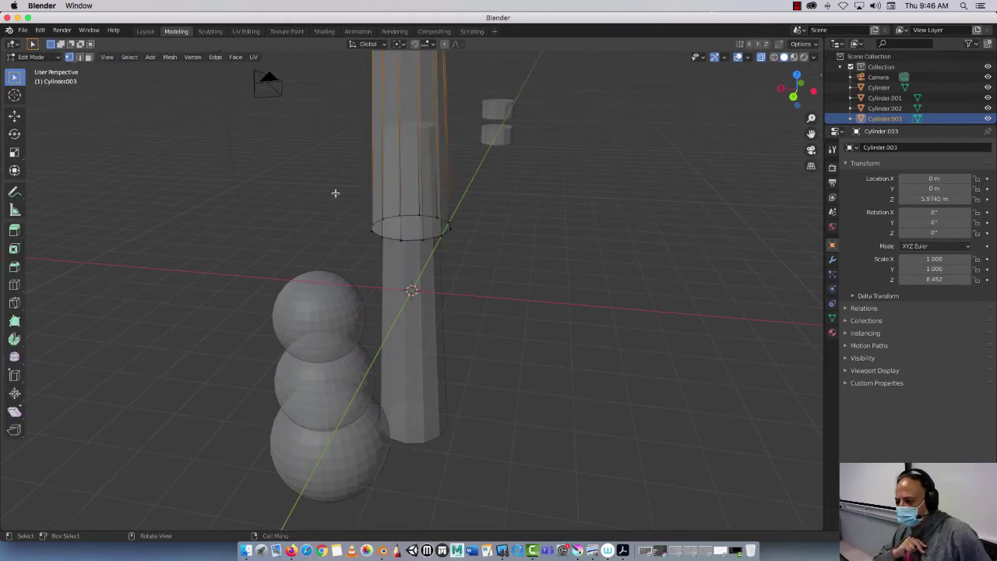
left_click_drag(314, 172, 545, 284)
middle_click_drag(544, 282, 455, 241)
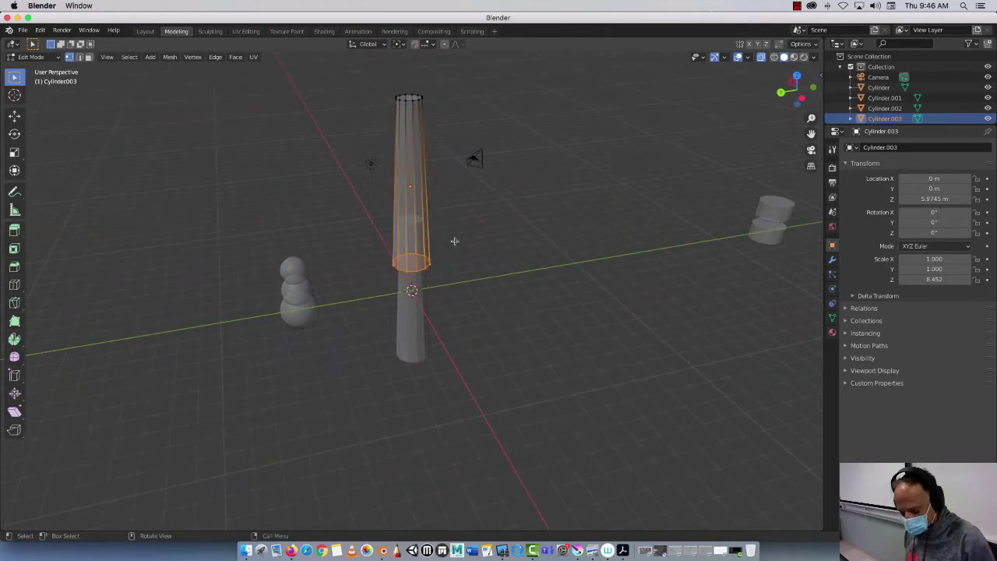
right_click(450, 206)
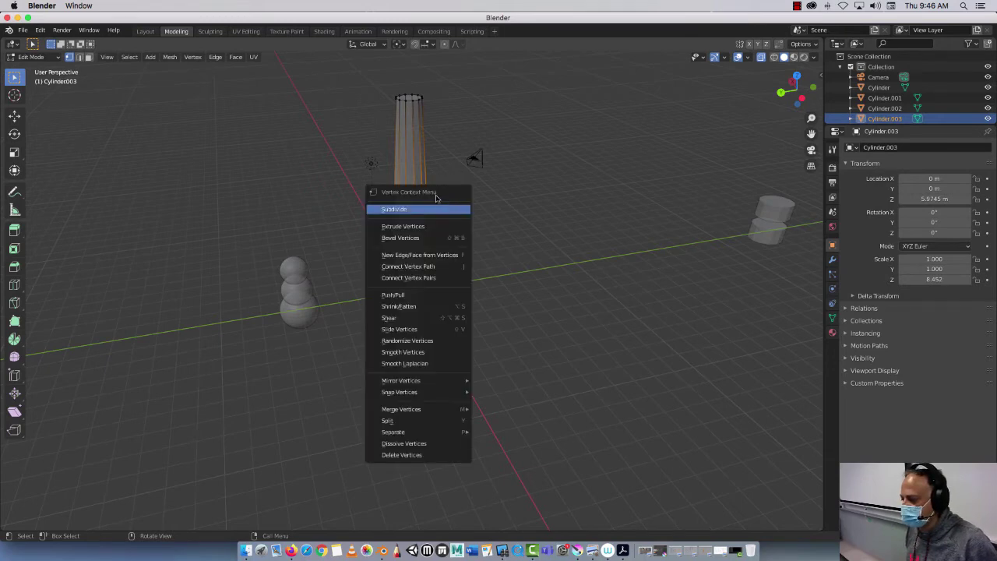
left_click(176, 156)
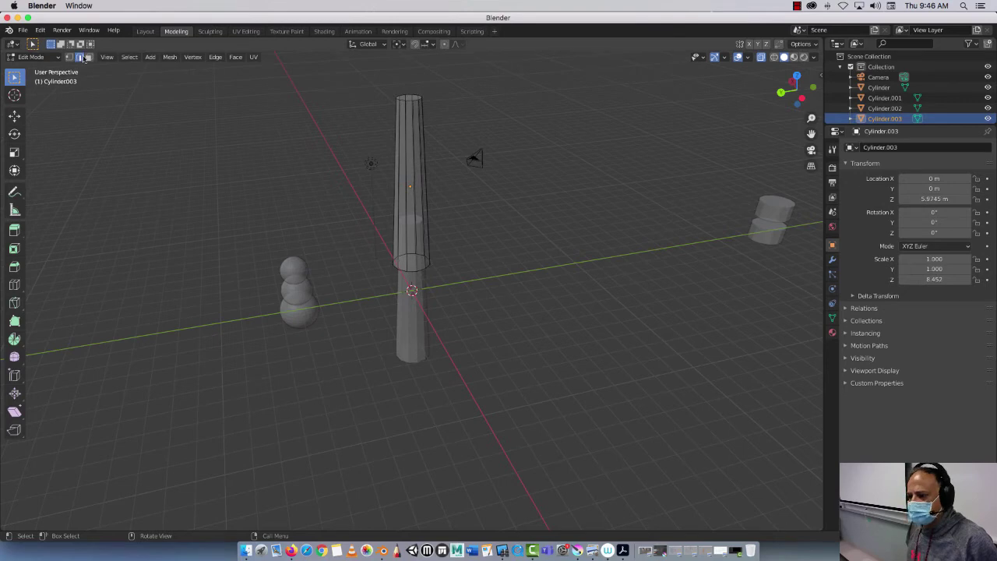
Switch to the Layout workspace and turn on X-ray display to see through the overlapping cylinders
left_click(145, 31)
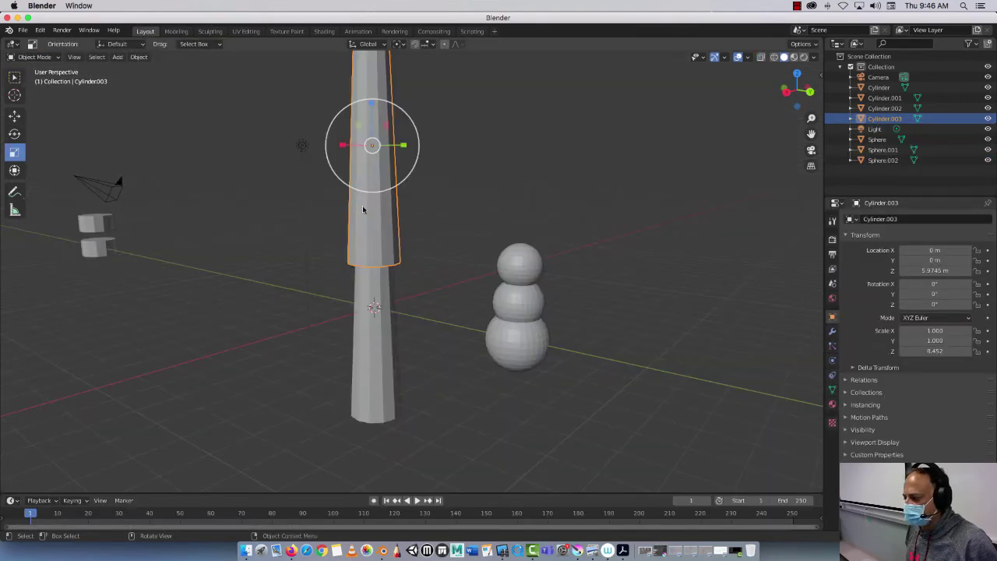
middle_click_drag(362, 209, 393, 220)
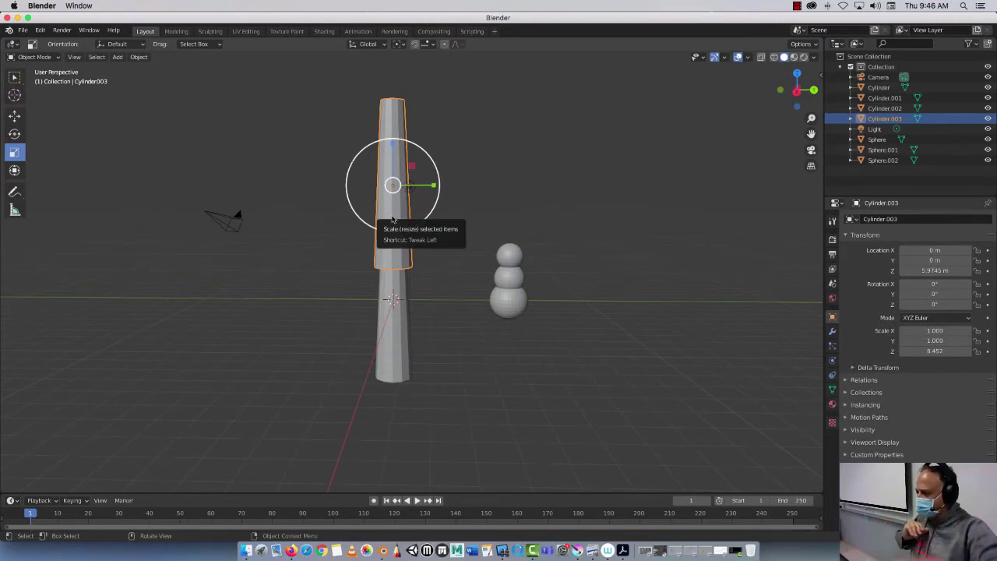
left_click(761, 57)
scroll(428, 206, "down", 5)
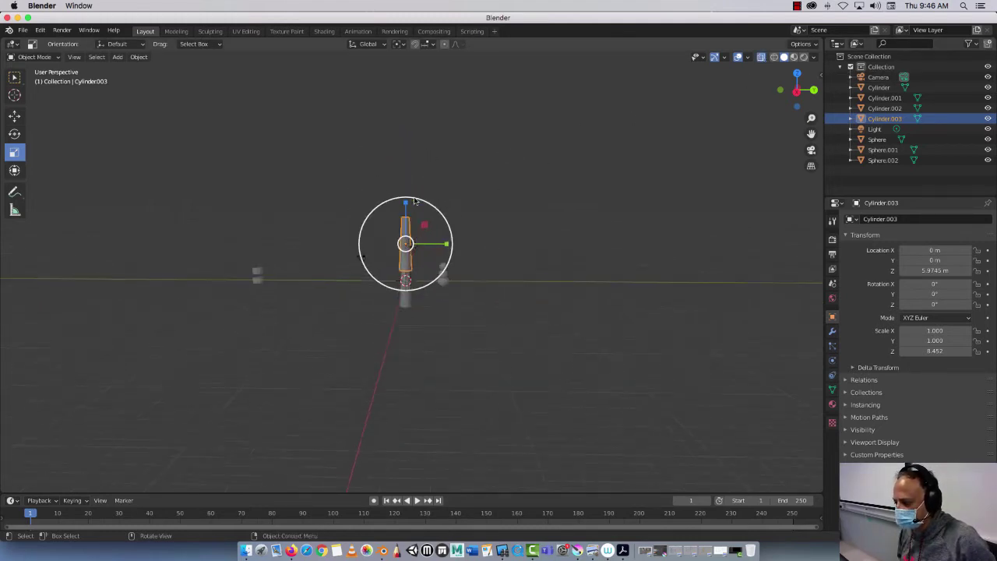
scroll(421, 234, "up", 10)
middle_click_drag(416, 244, 394, 244)
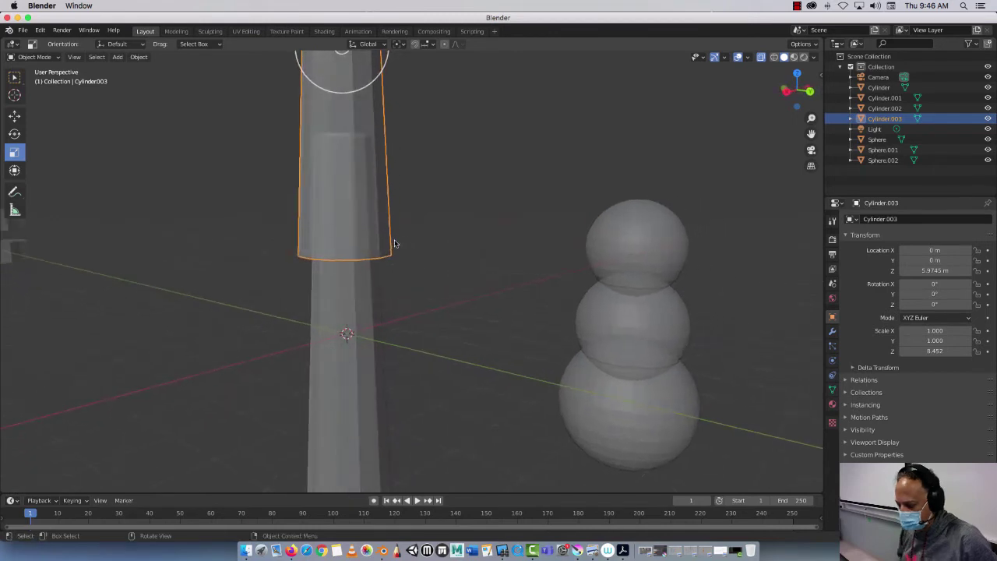
In the Modeling workspace, scale the upper cylinder's bottom ring of vertices outward to about three times its width
key("Tab")
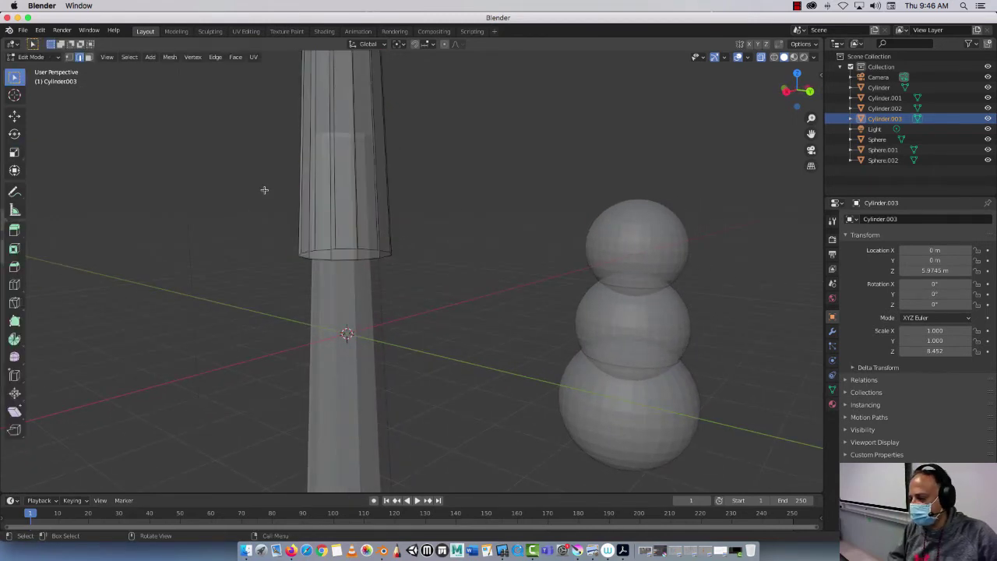
left_click(173, 32)
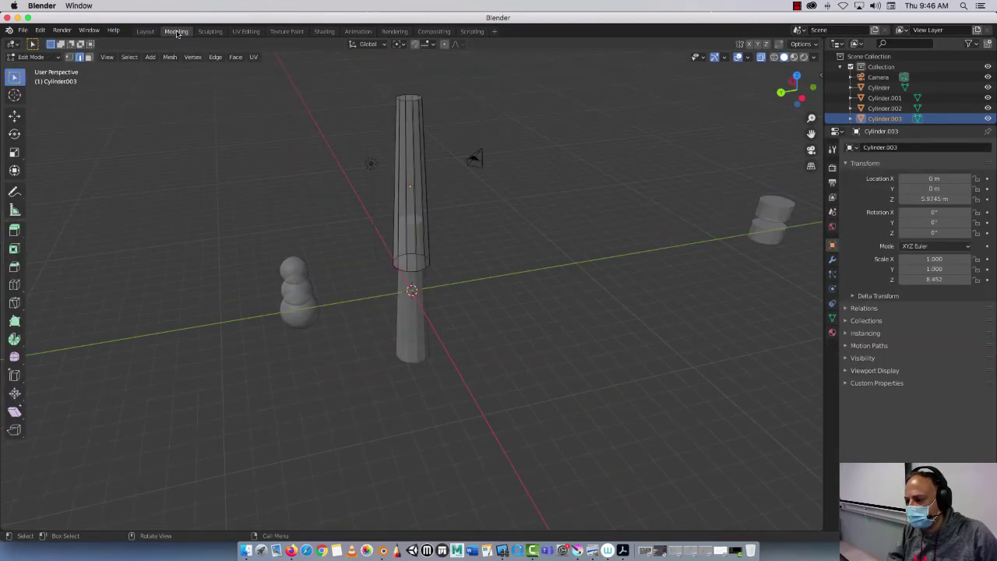
left_click(70, 57)
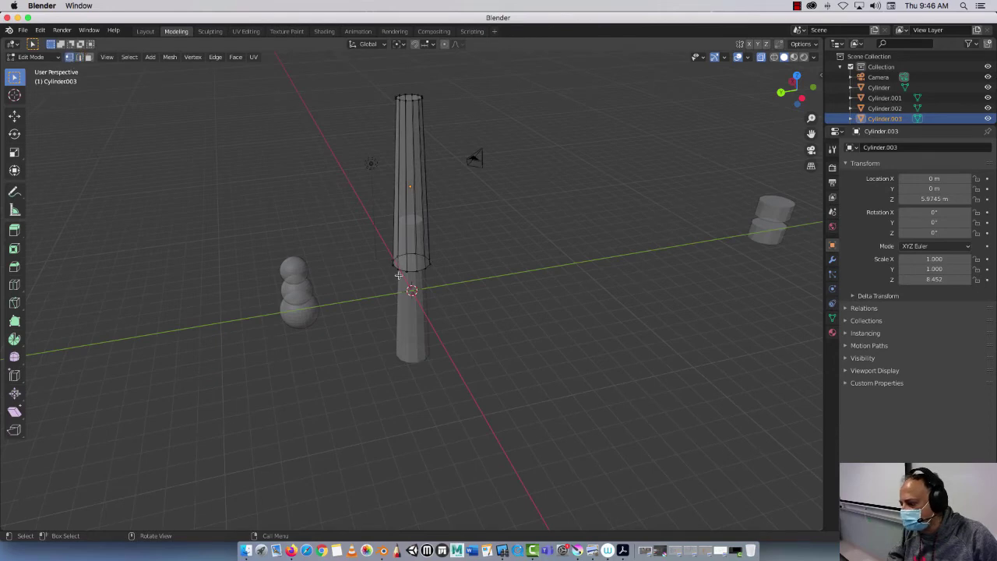
left_click_drag(361, 231, 471, 290)
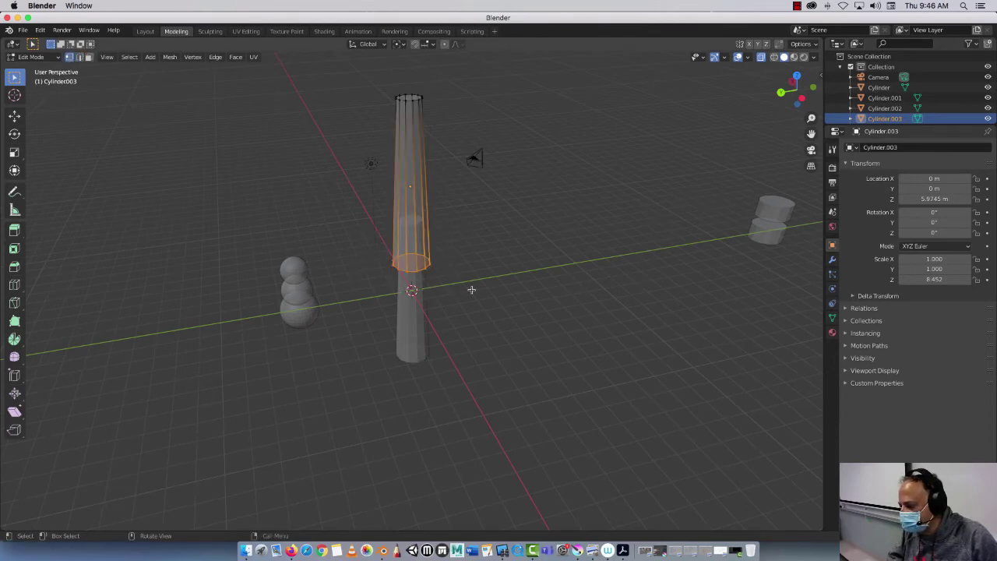
key("s")
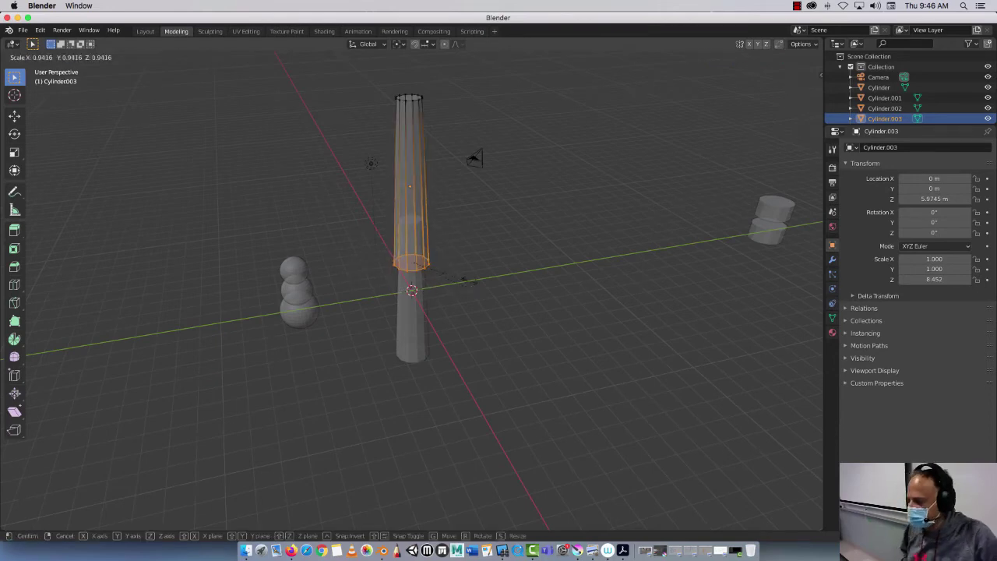
left_click(620, 252)
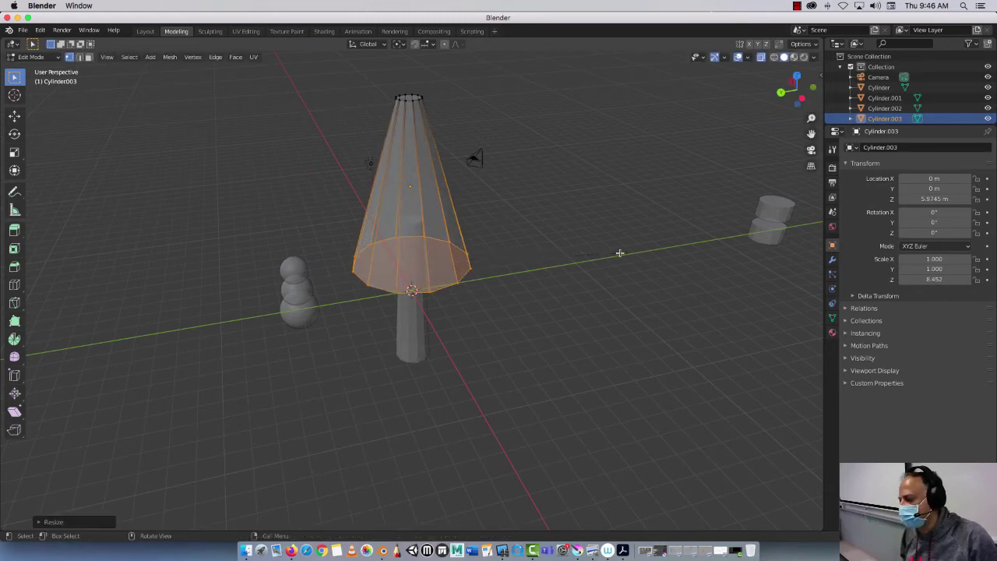
Scale the upper cylinder's top ring of vertices down to a nearly pointed tip
left_click_drag(383, 74, 476, 111)
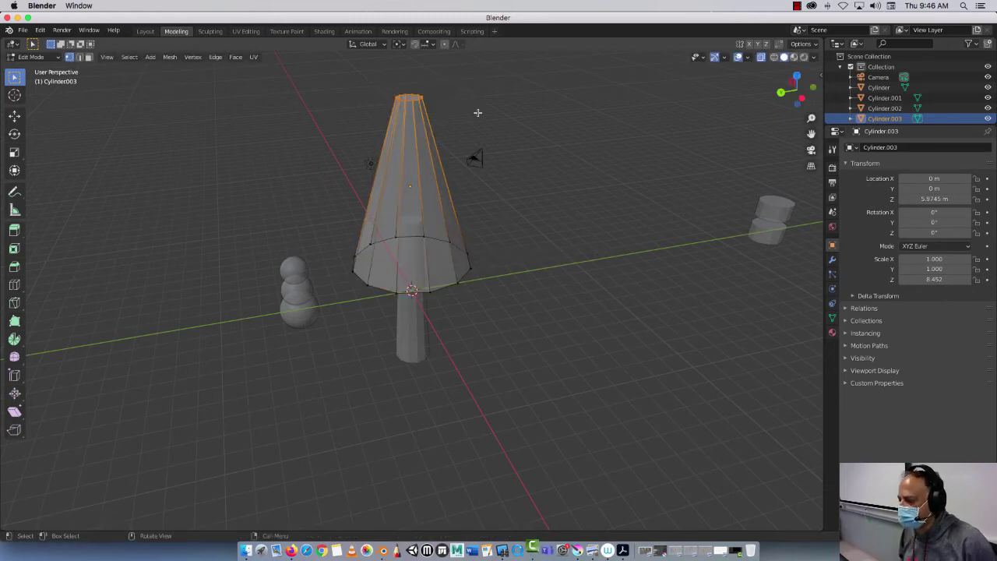
key("s")
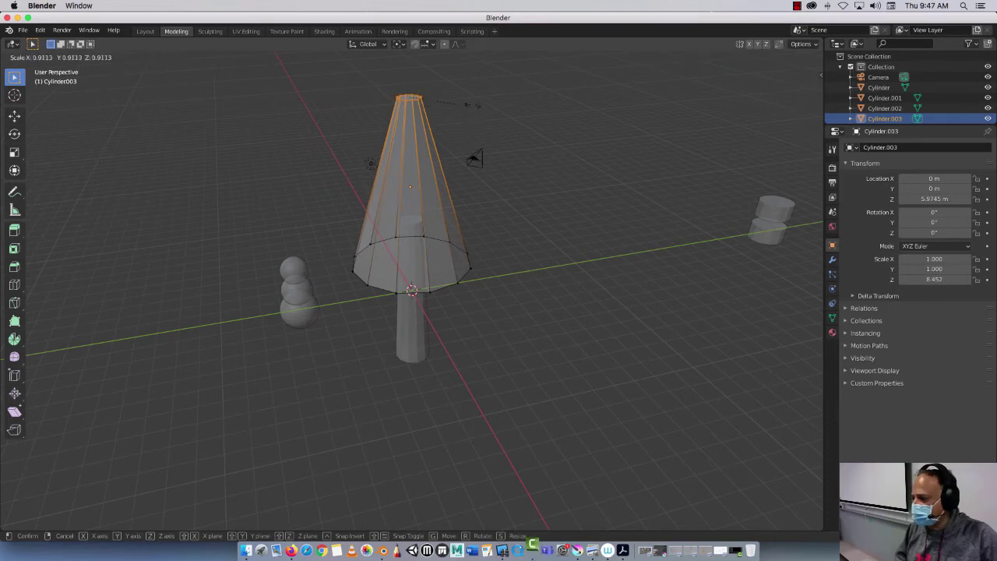
left_click(424, 100)
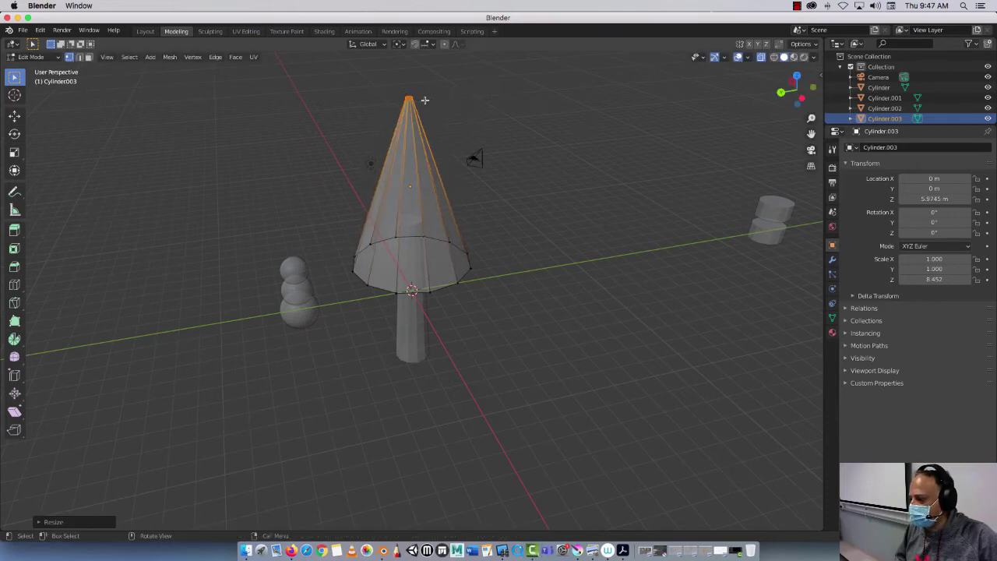
Move the cone's bottom ring of vertices down along Z so only a short piece of trunk stays exposed
middle_click_drag(478, 213, 424, 181)
left_click_drag(320, 224, 508, 292)
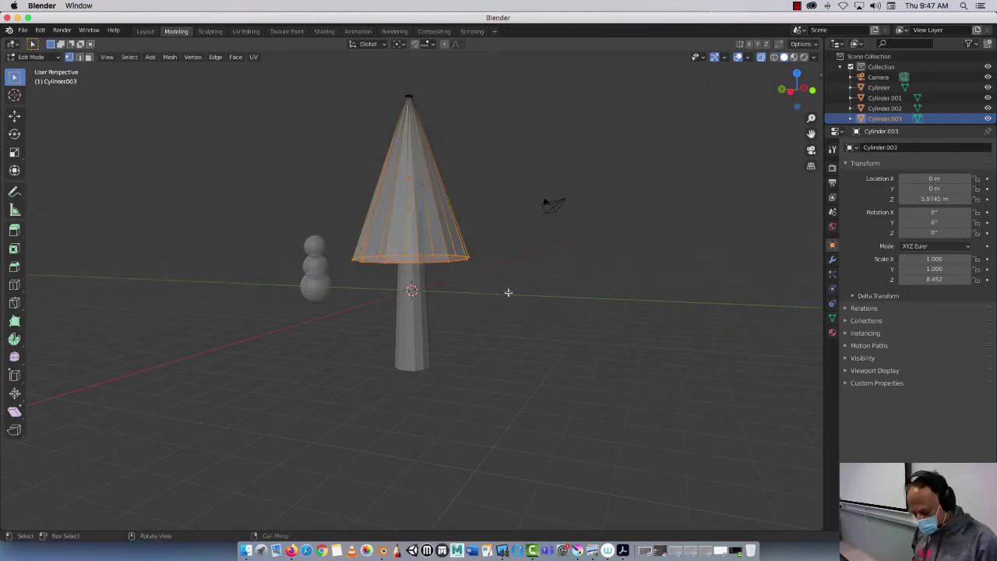
key("g")
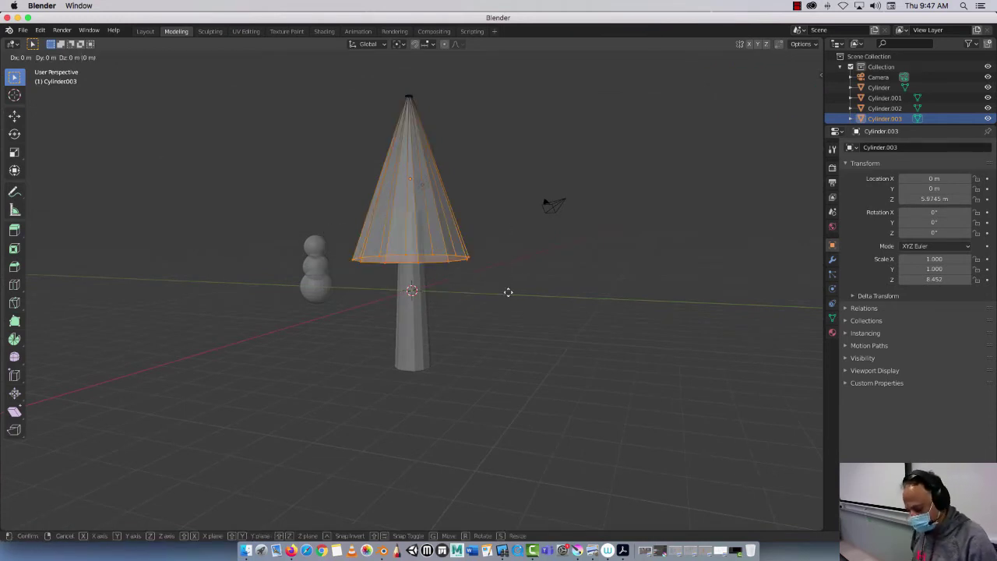
key("z")
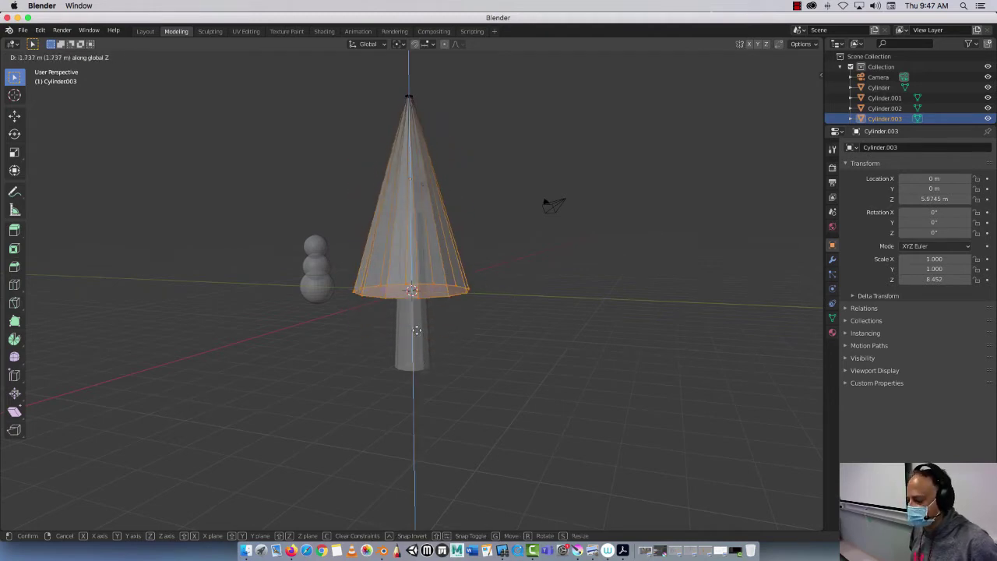
left_click(414, 360)
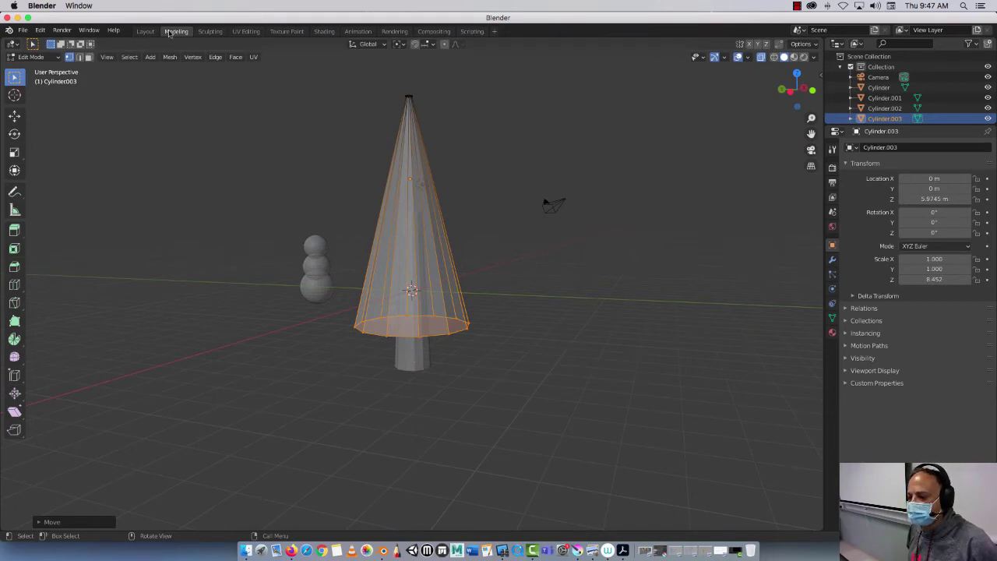
Return to the Layout workspace in Object Mode and inspect the tree's shape from a distance and close up
left_click(145, 31)
scroll(379, 311, "down", 8)
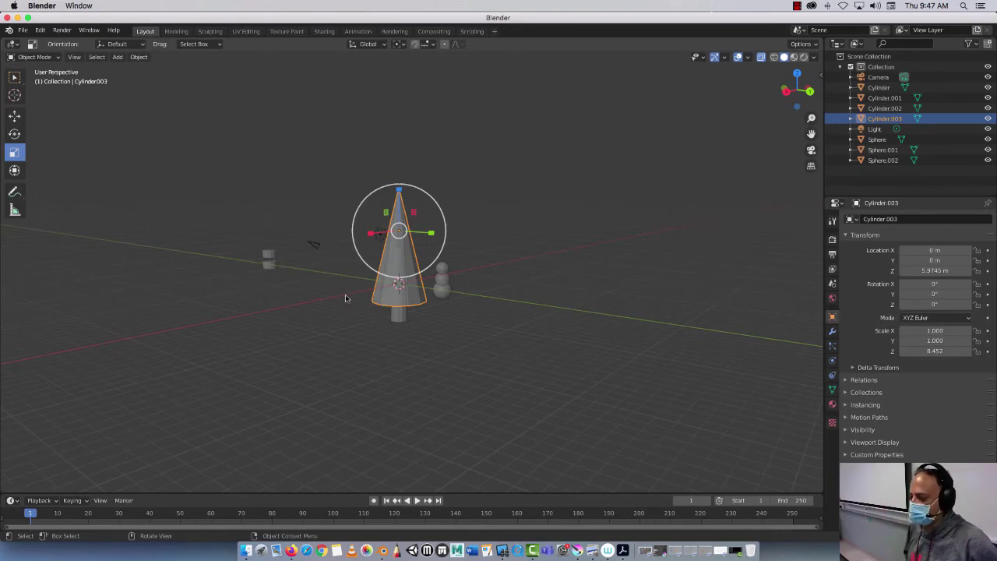
middle_click_drag(346, 299, 388, 282)
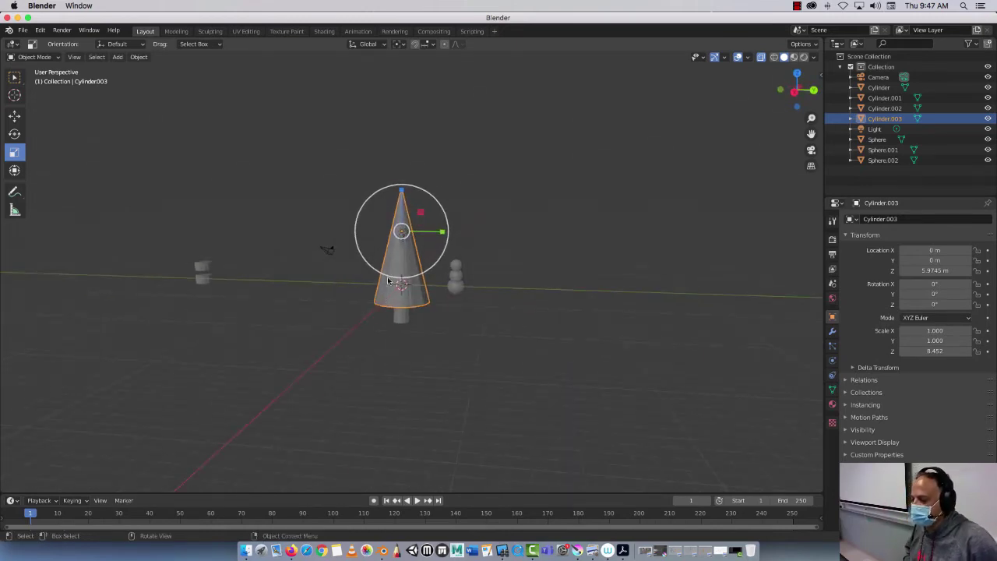
scroll(389, 242, "up", 6)
middle_click_drag(384, 218, 362, 217)
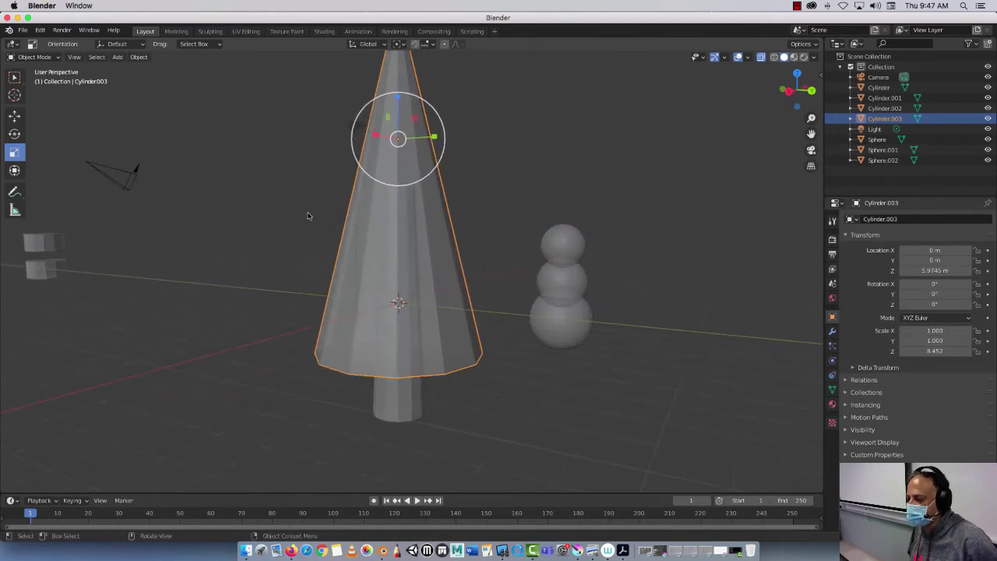
scroll(327, 209, "down", 5)
Add a new material to the tree's cone and name it Green
left_click(402, 244)
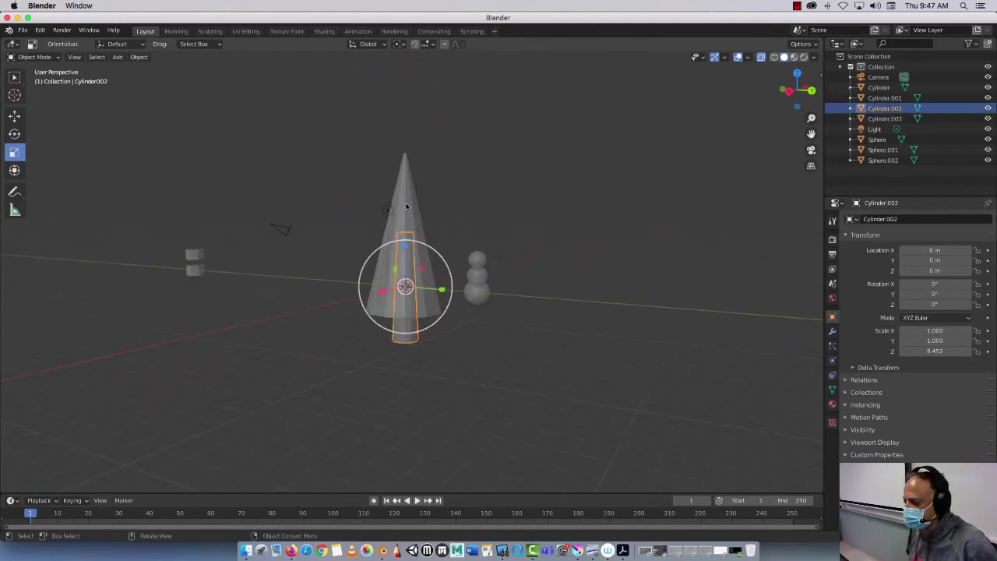
left_click(405, 206)
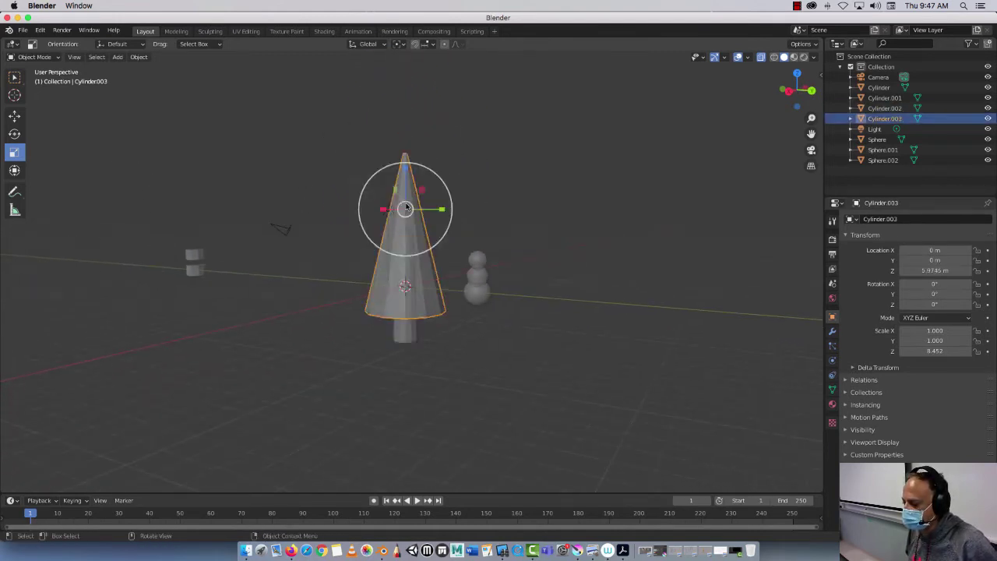
left_click(832, 405)
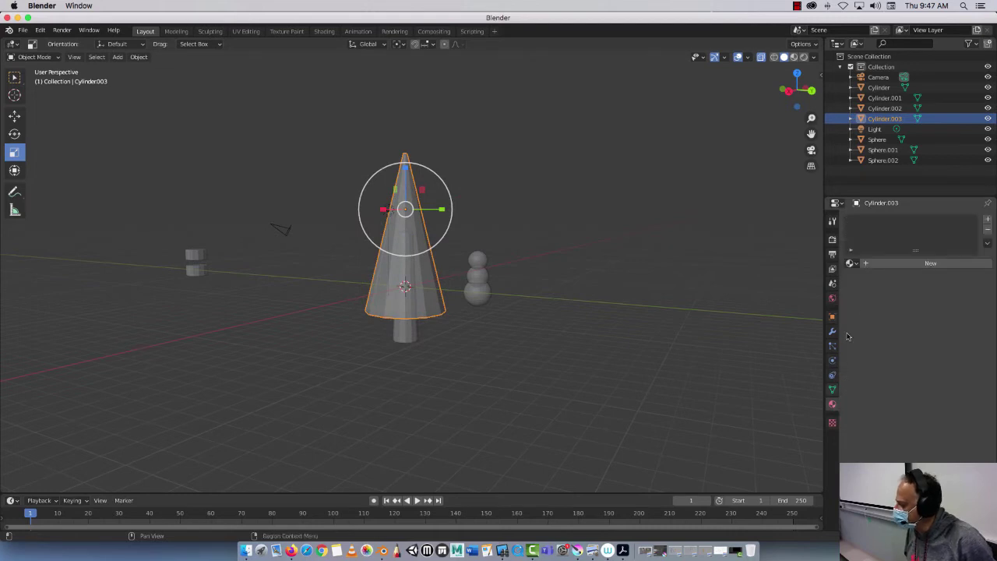
left_click(850, 263)
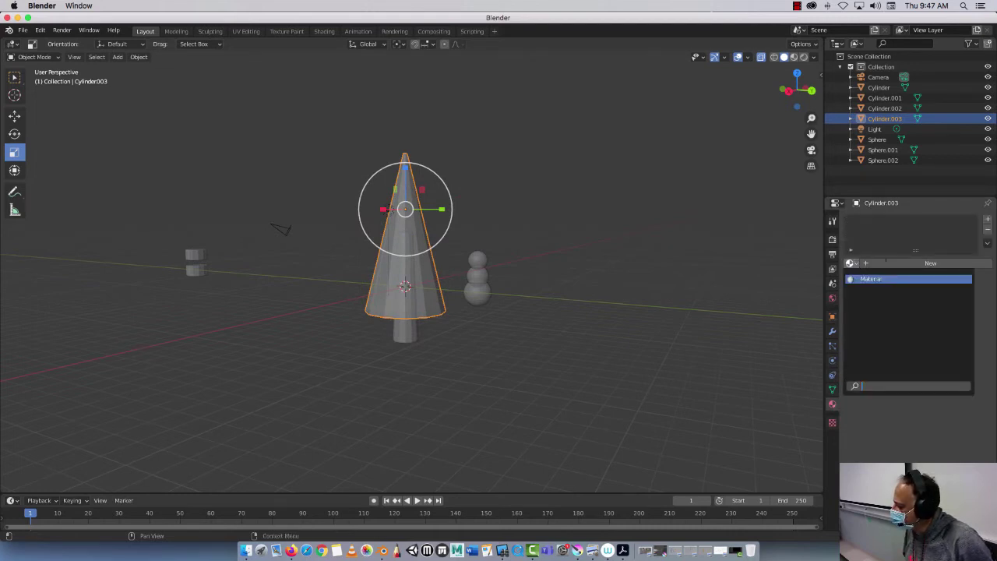
left_click(889, 263)
left_click(888, 263)
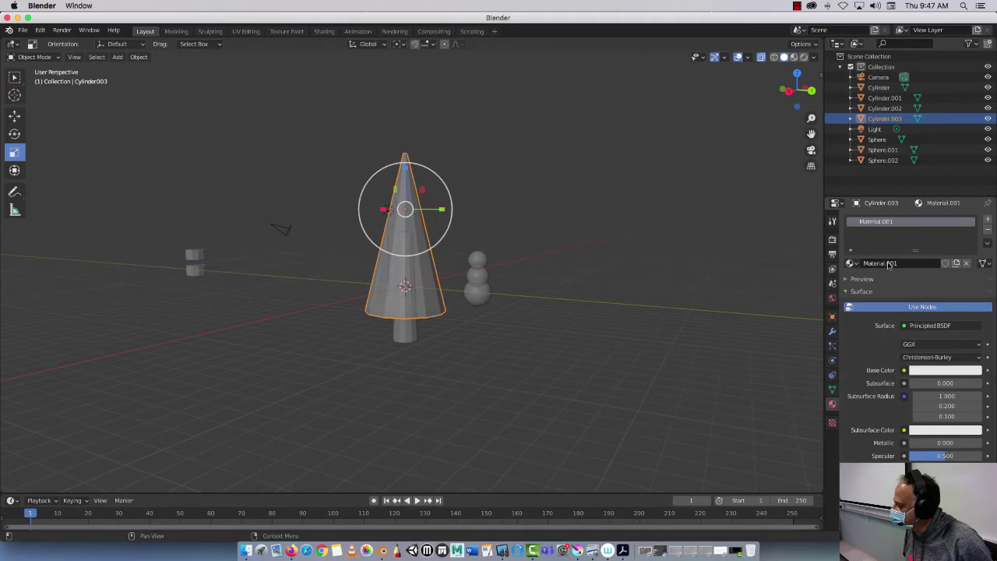
double_click(878, 222)
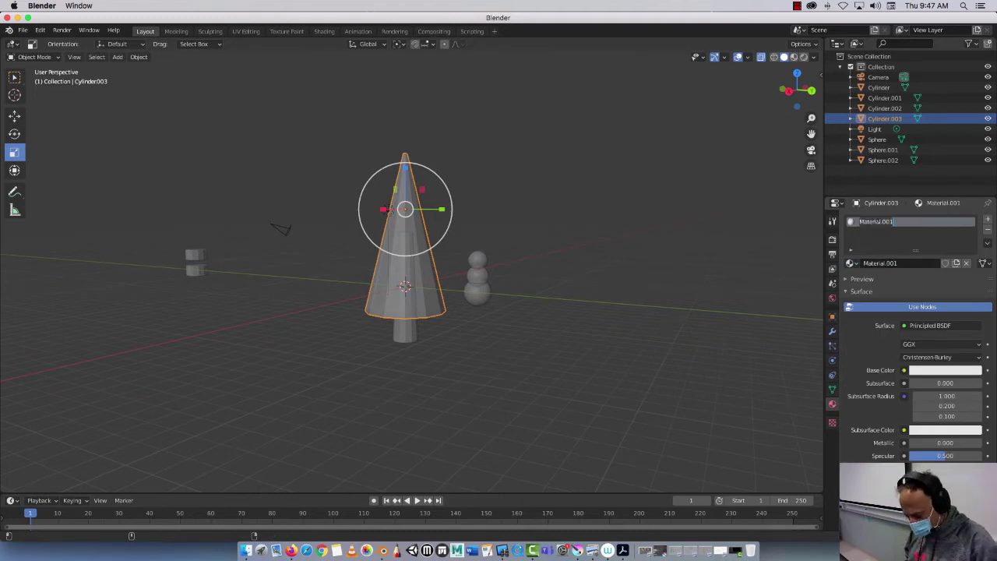
type("Oreen")
key("Return")
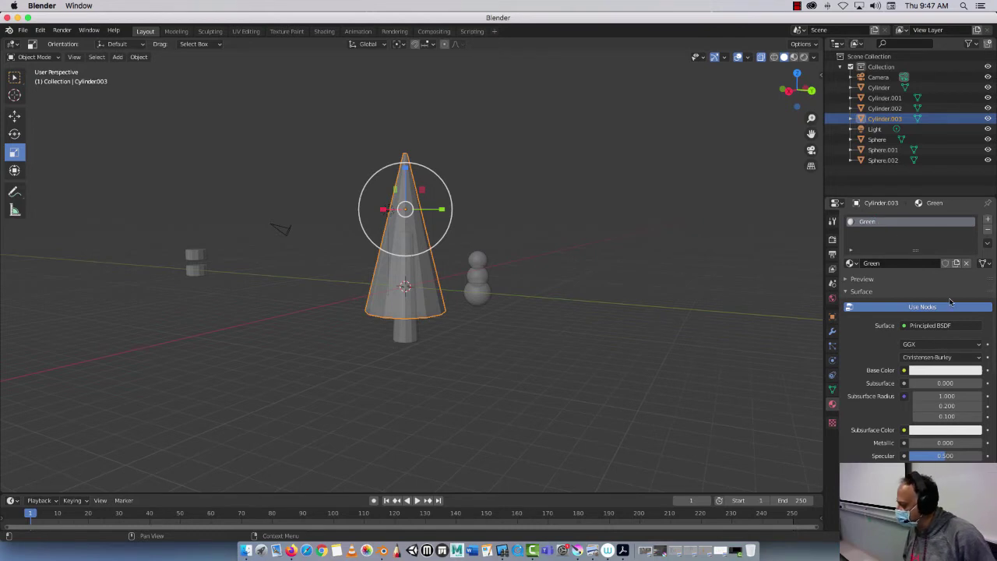
Set the Green material's base color to a bright green with hue 0.314, then deselect the cone
left_click(931, 370)
left_click(898, 247)
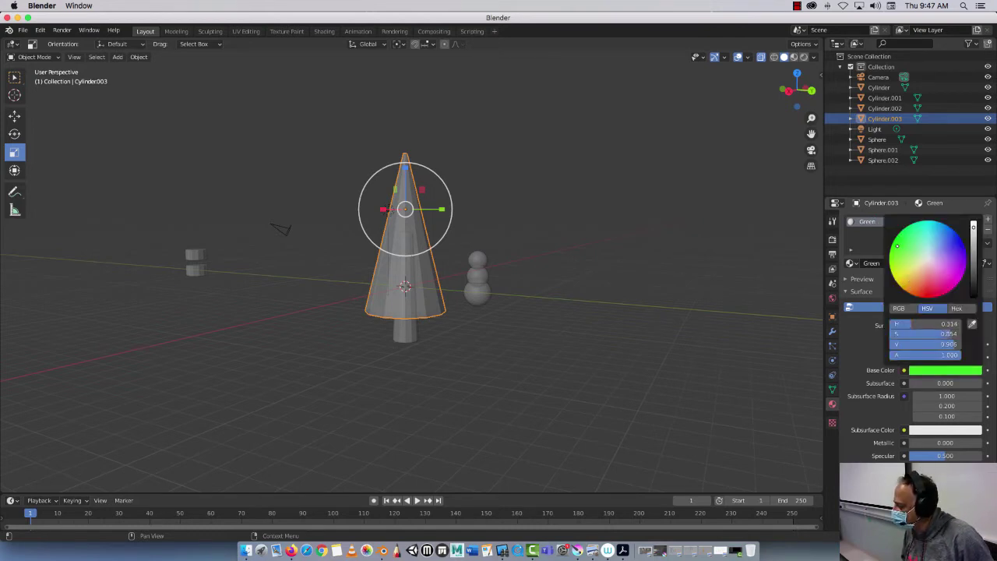
left_click(772, 225)
Compare the Rendered, Solid and Wireframe viewport shading modes and settle on Material Preview
left_click(804, 58)
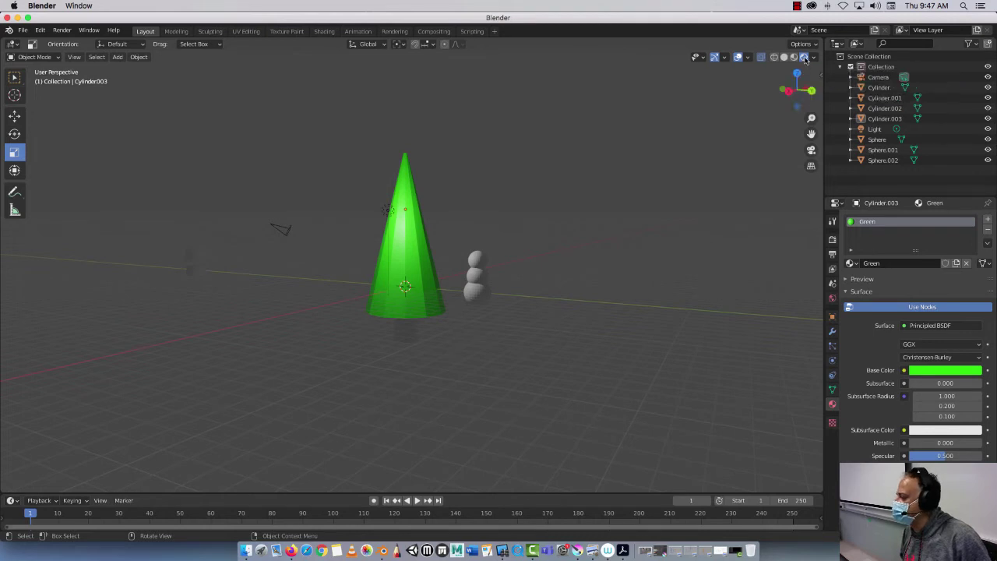
left_click(794, 58)
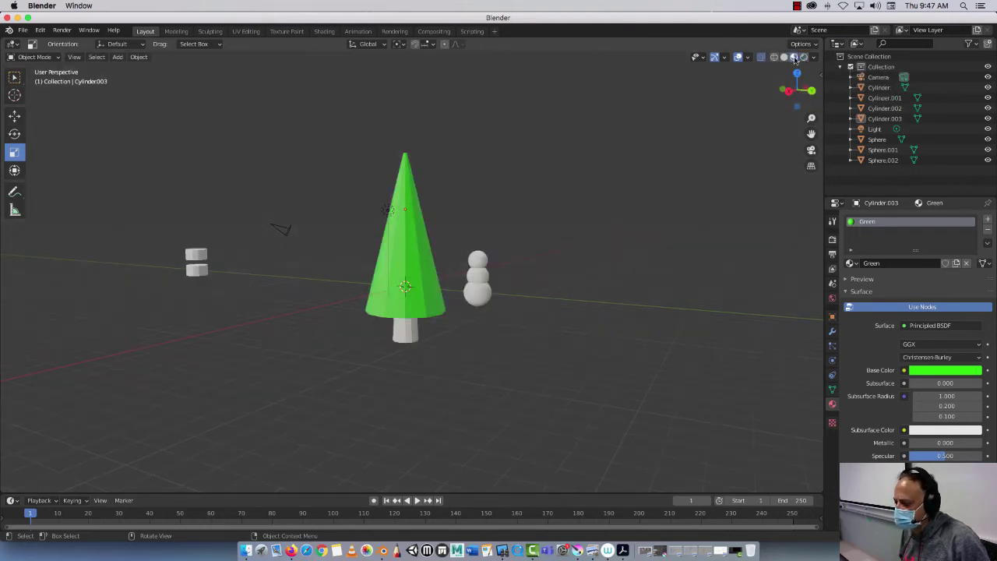
left_click(784, 58)
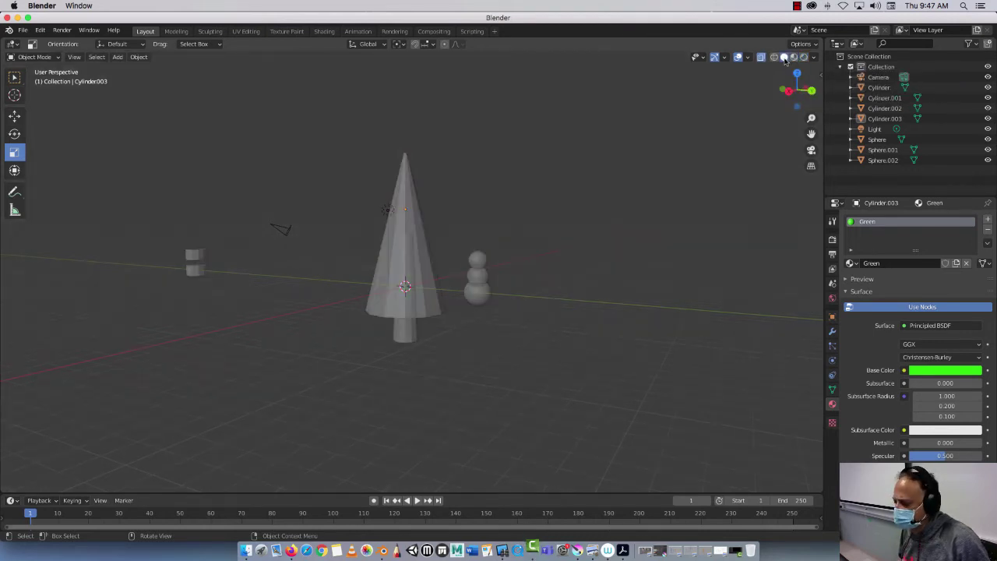
left_click(774, 58)
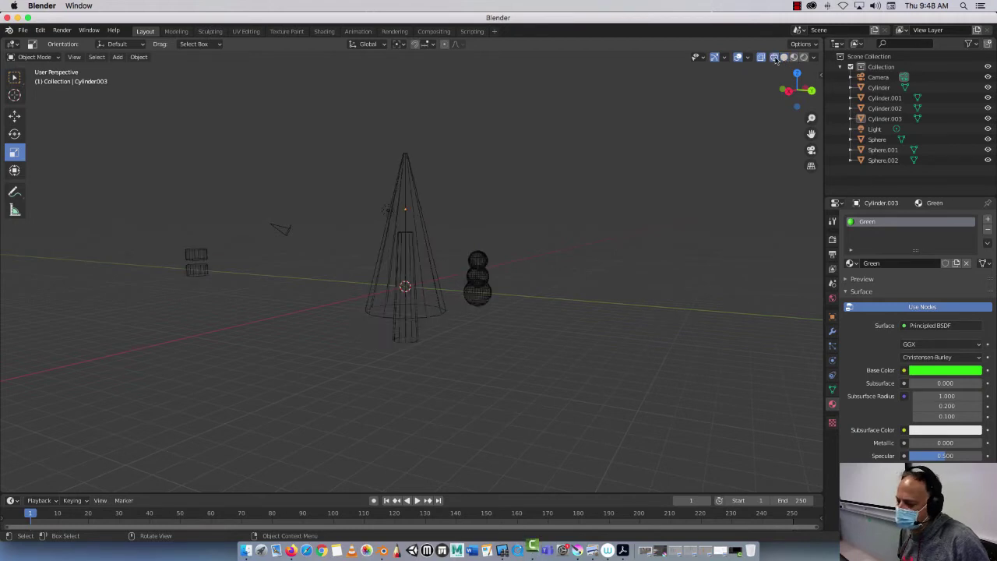
left_click(784, 58)
left_click(794, 58)
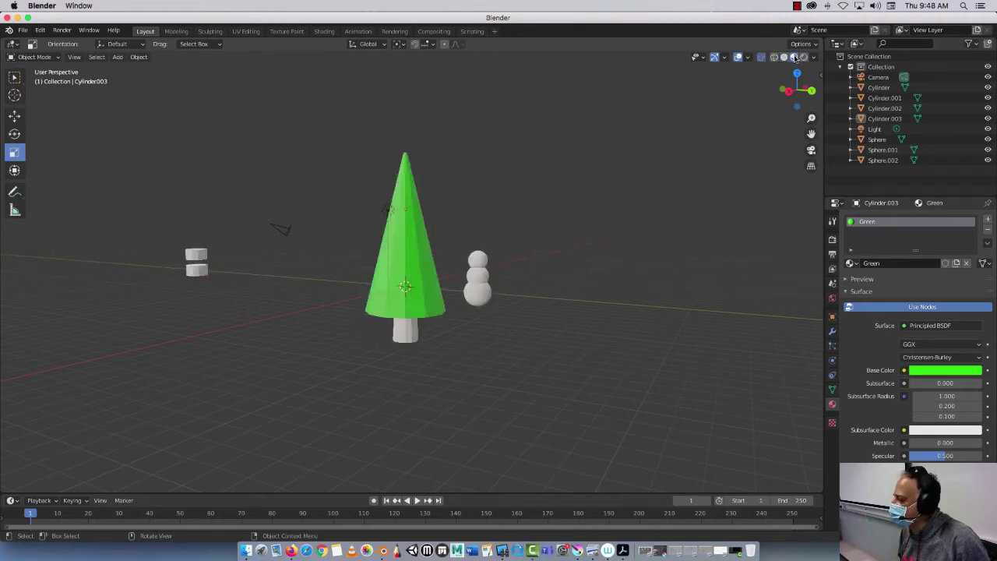
left_click(804, 58)
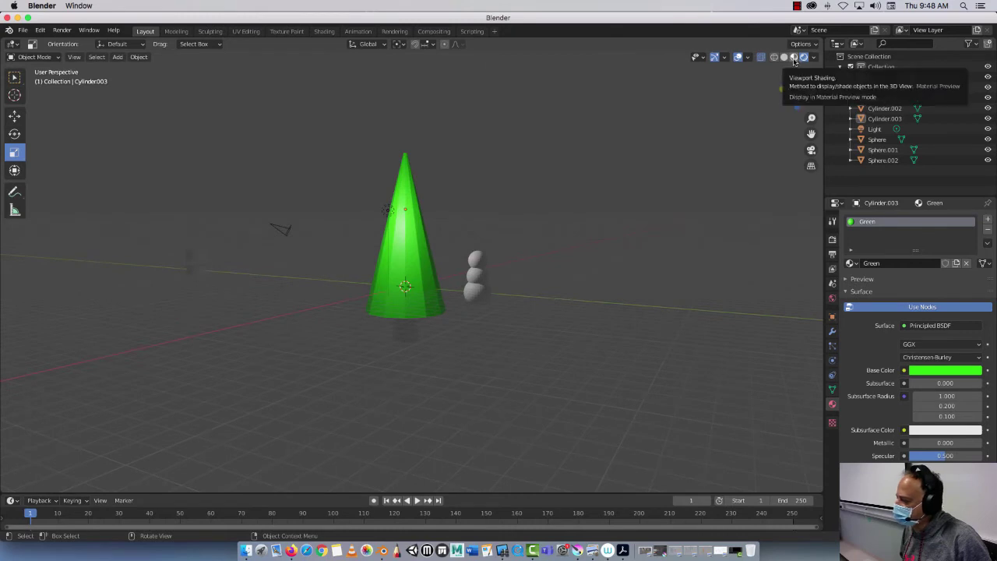
left_click(794, 58)
Select the green cone together with its trunk, move the tree about 15.8 m along the Y axis past the snowman, and deselect it
middle_click_drag(216, 170, 377, 222)
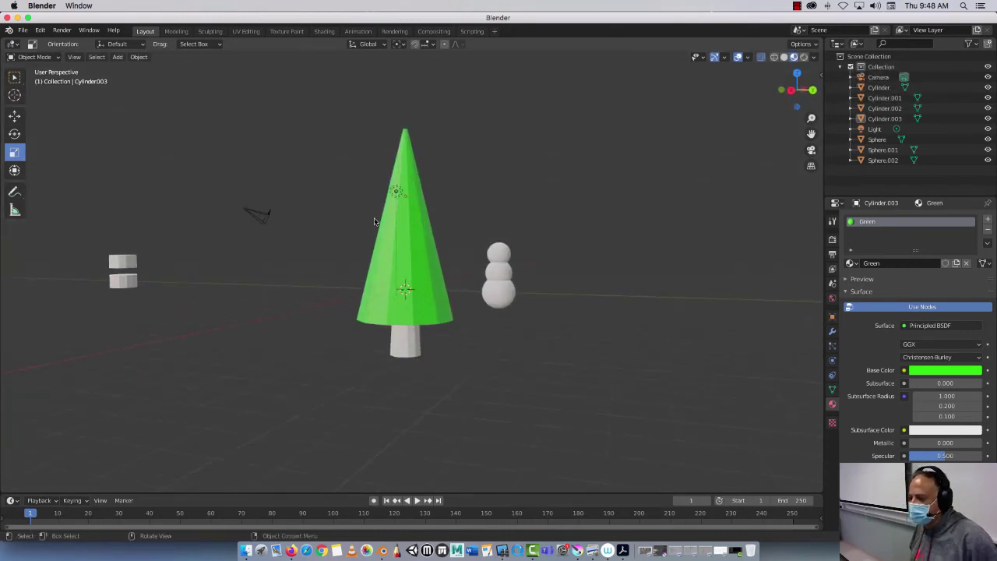
left_click(426, 220)
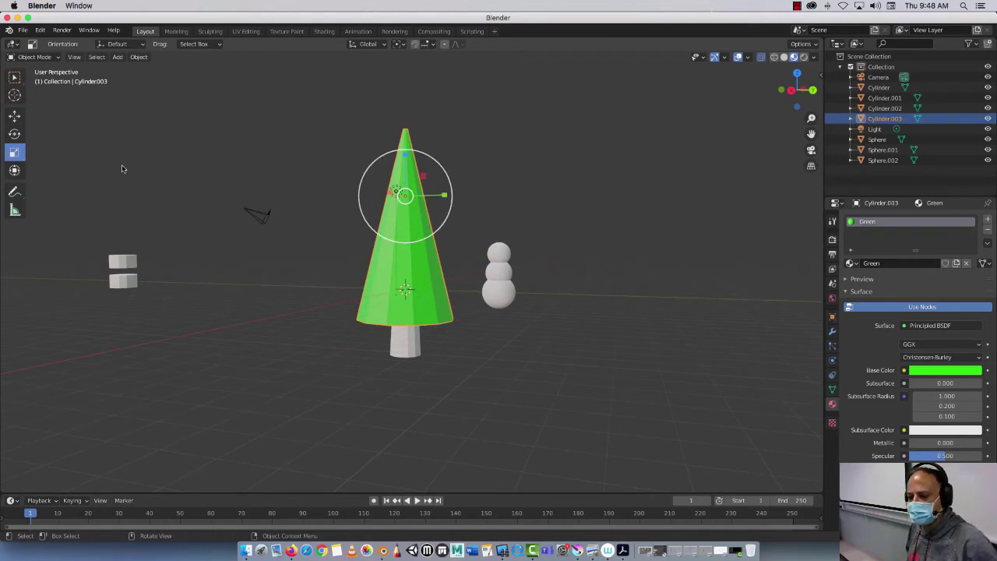
left_click(17, 78)
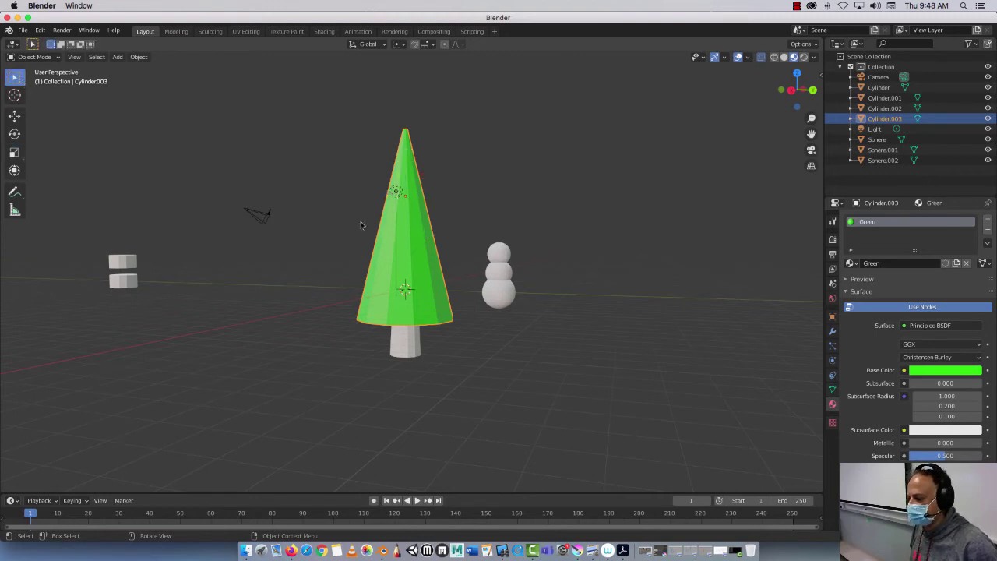
left_click(403, 342, "shift")
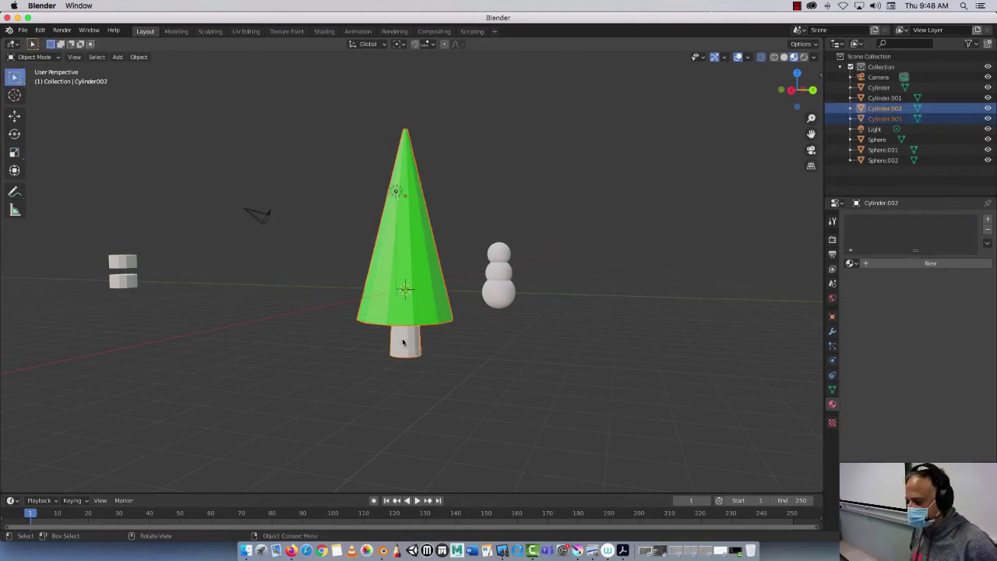
key("g")
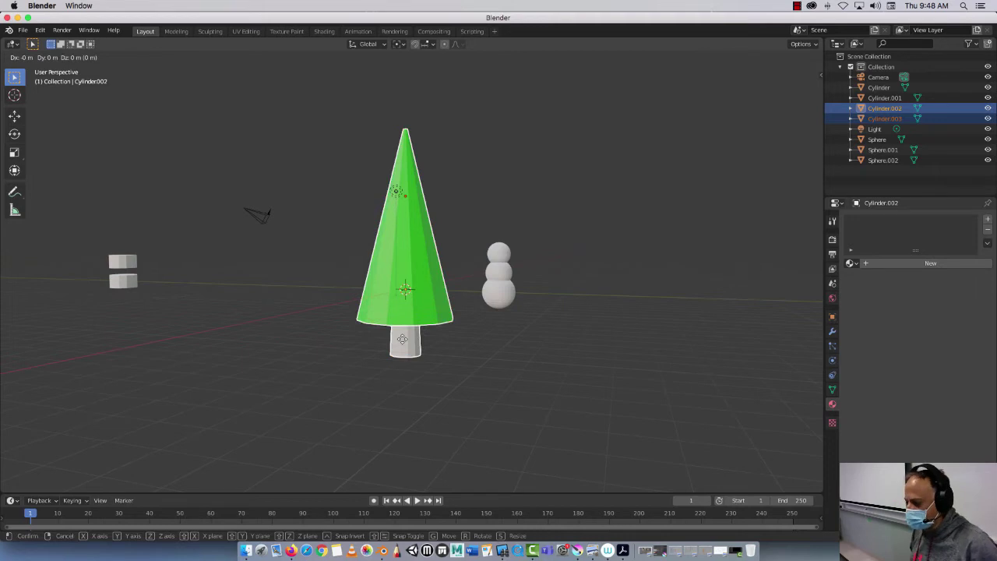
key("y")
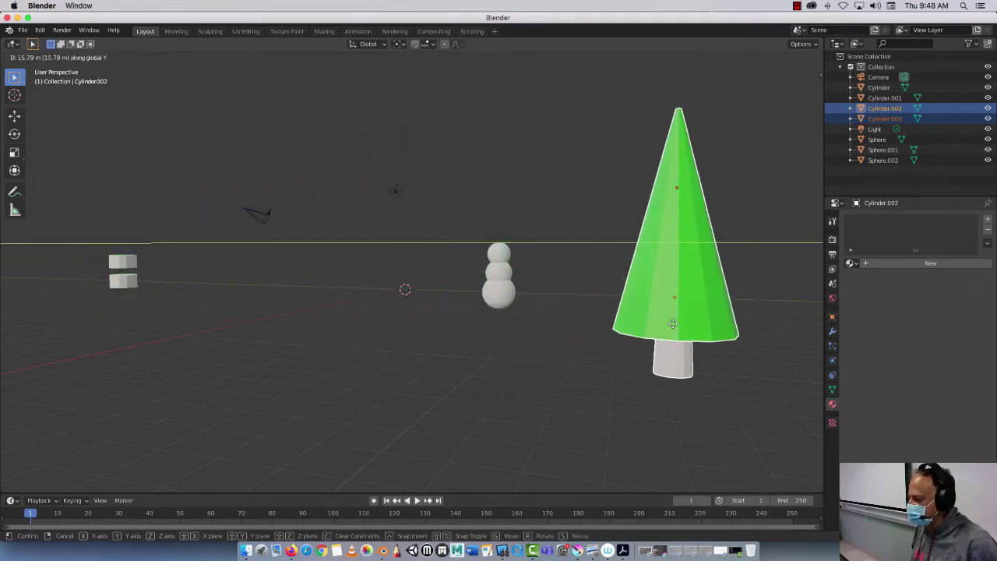
left_click(616, 323)
middle_click_drag(332, 357, 364, 371)
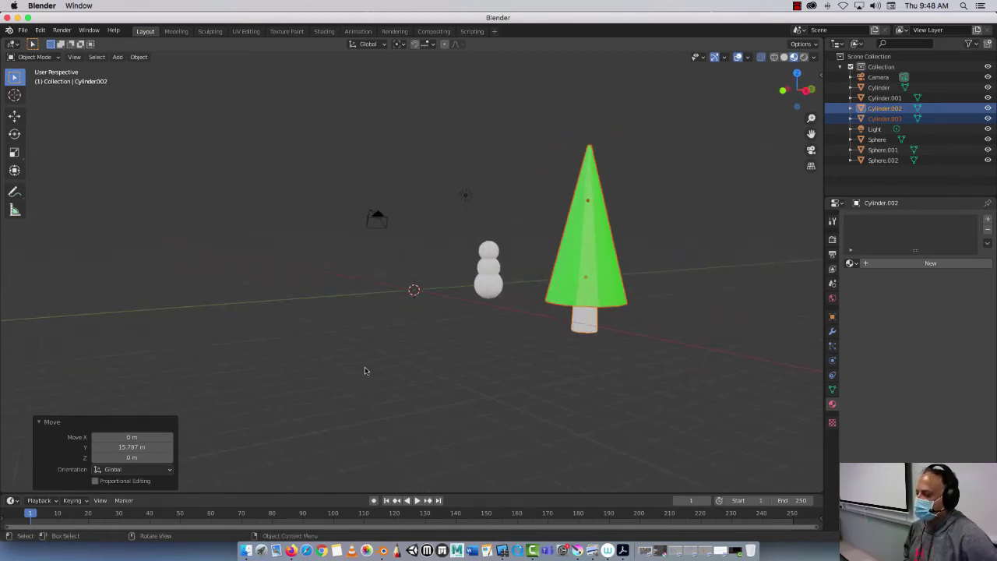
left_click(374, 299)
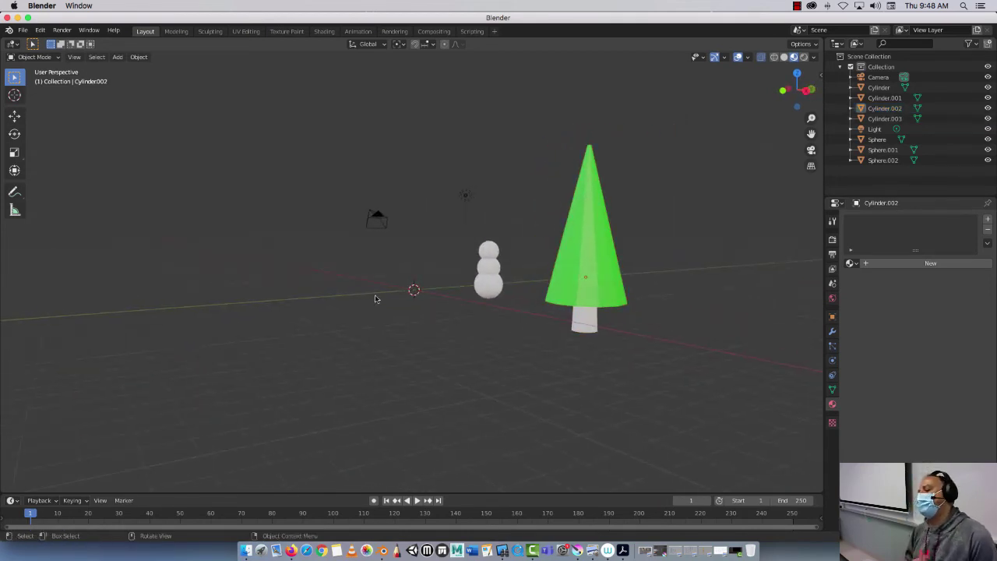
Duplicate the tree trunk and place the copy about -7.3 m in X, -11.7 m in Y and 2.04 m in Z from the original
scroll(385, 289, "up", 4)
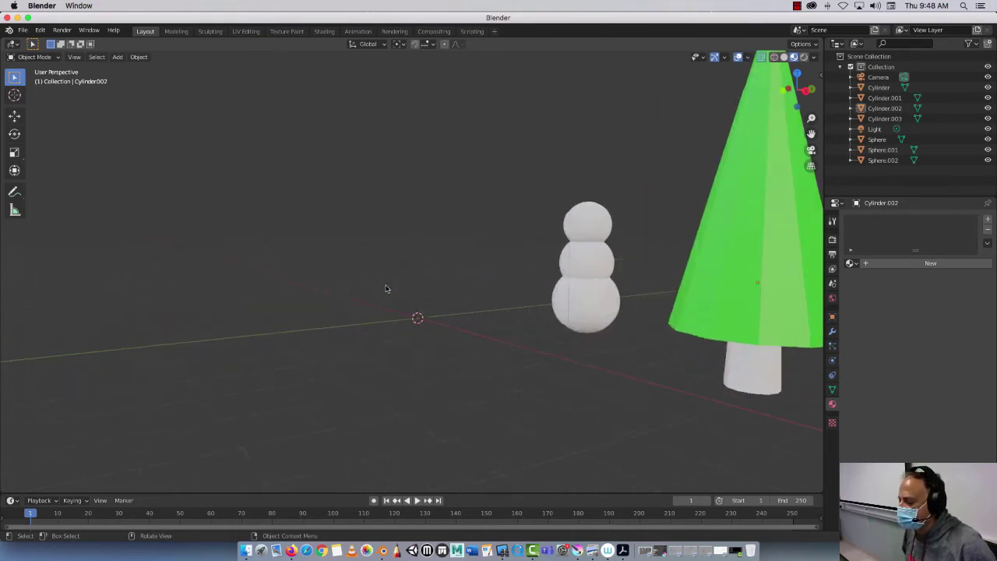
left_click(733, 368)
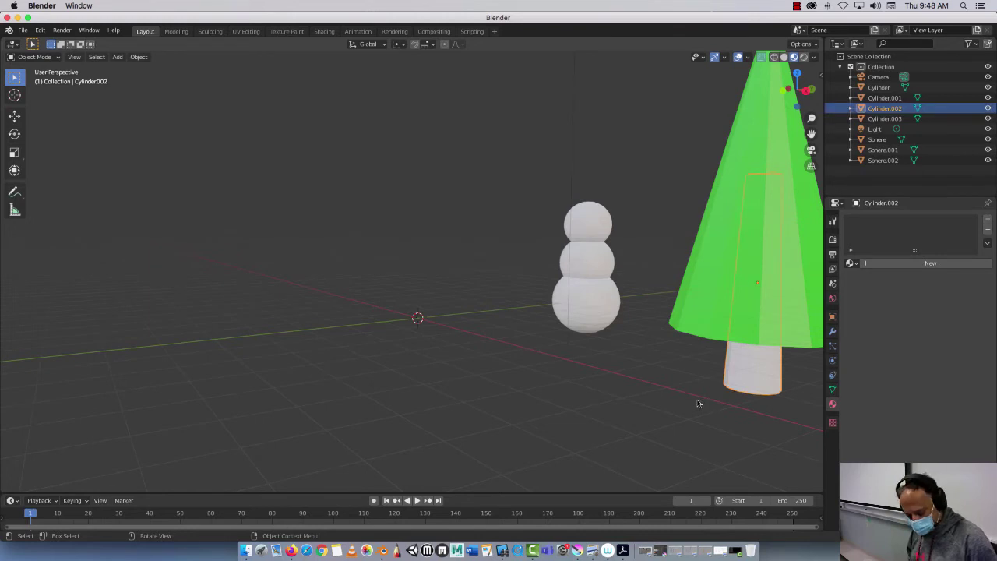
key("shift+d")
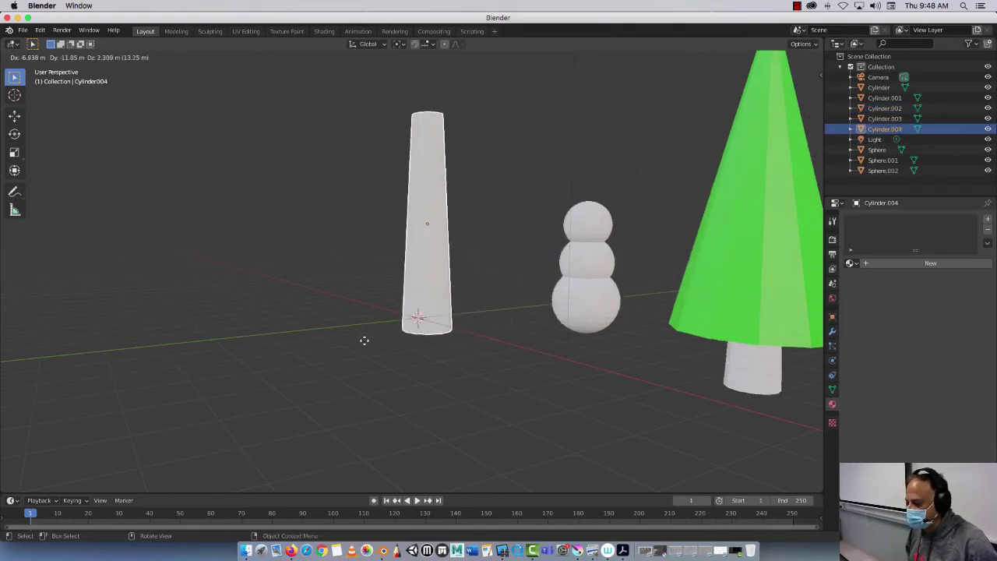
left_click(367, 392)
middle_click_drag(367, 392, 746, 279)
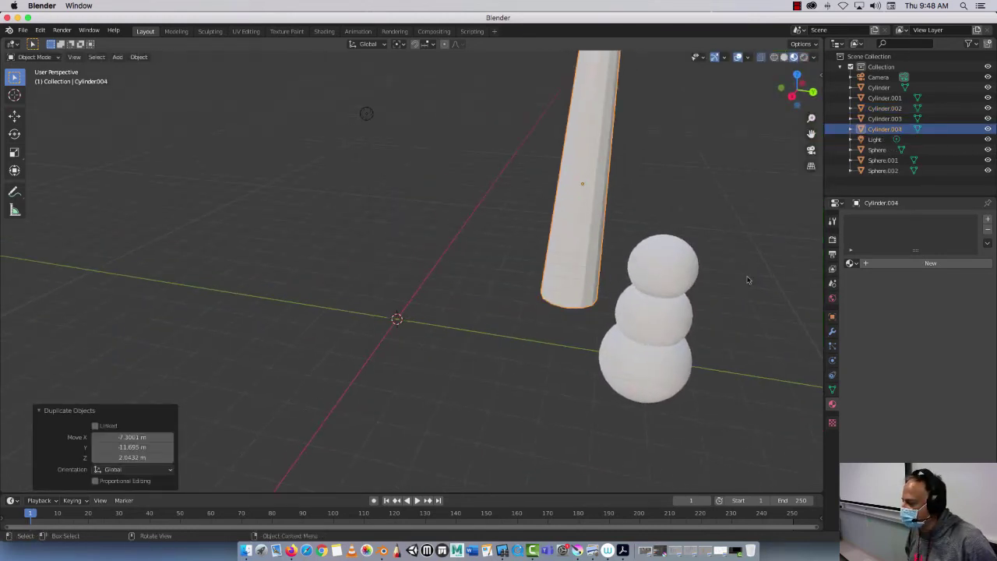
Set the trunk copy's Y and Z location to 0 m in its object transform properties
left_click(832, 318)
left_click(931, 250)
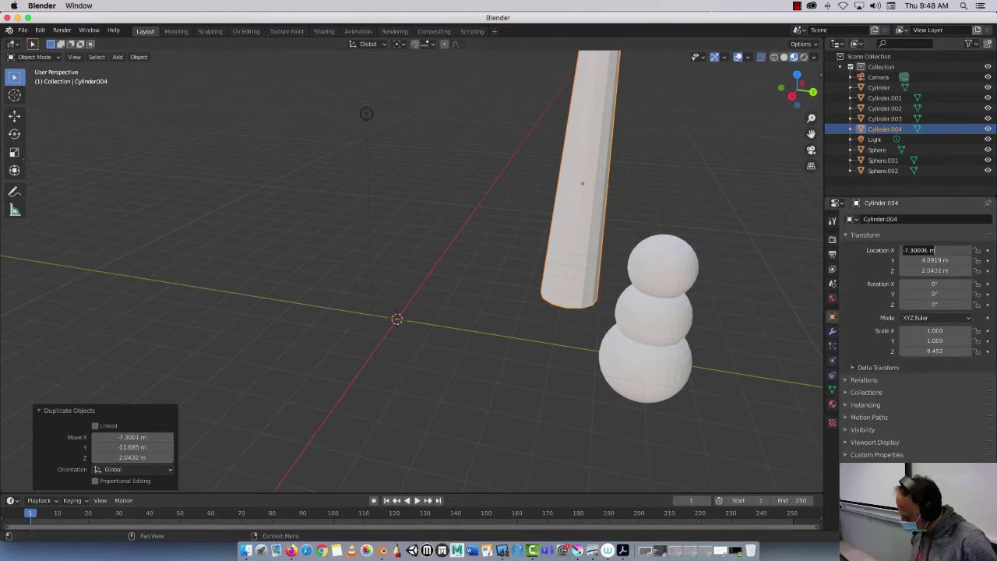
key("Tab")
type("0")
key("Tab")
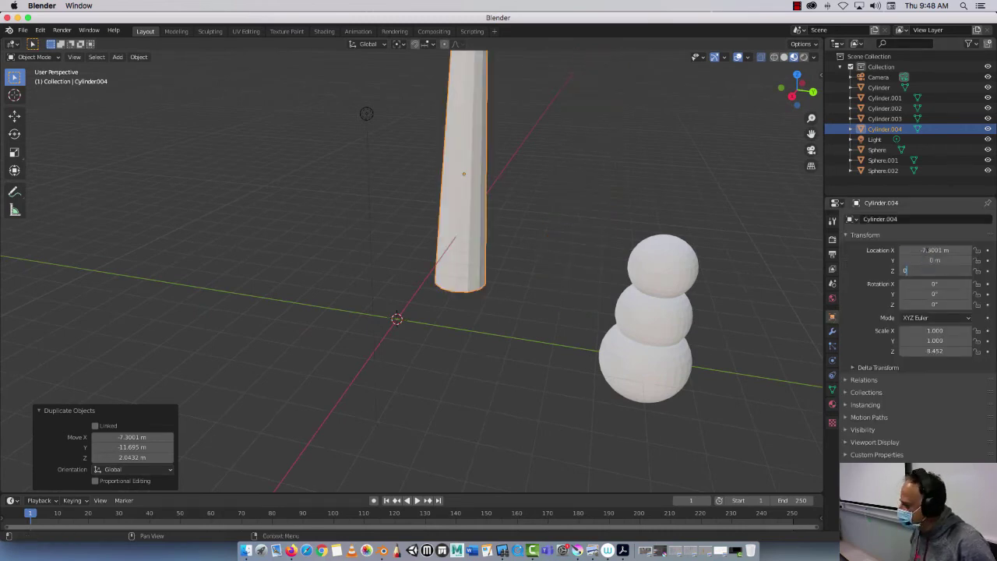
type("0")
key("Tab")
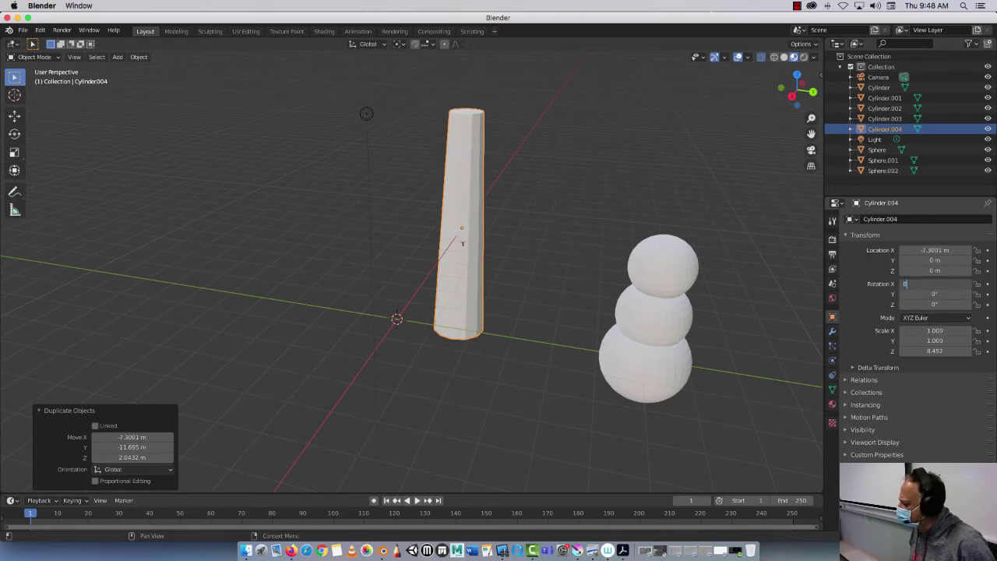
key("Return")
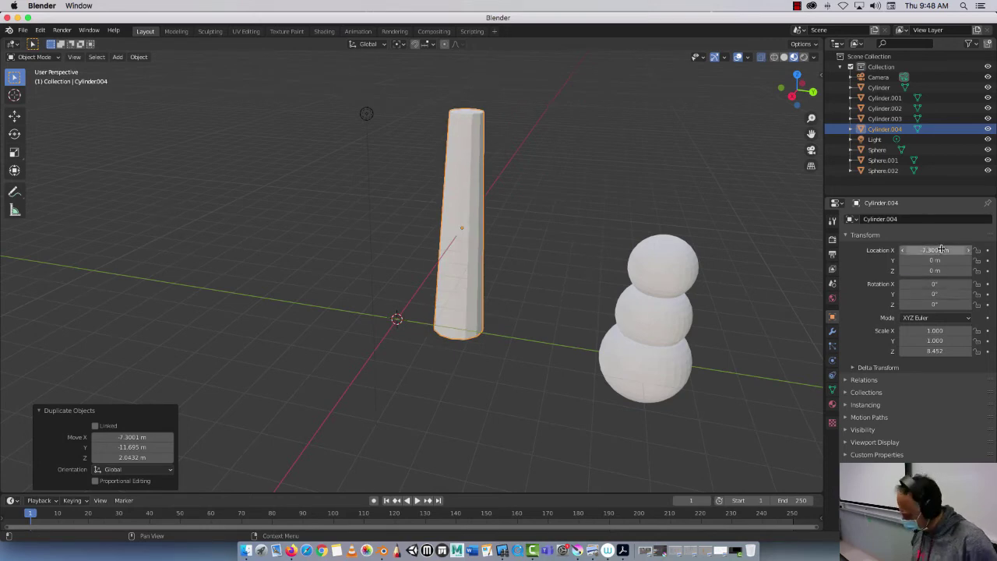
Set the trunk copy's X location to 0 m so it stands at the world origin
left_click(941, 250)
left_click(940, 249)
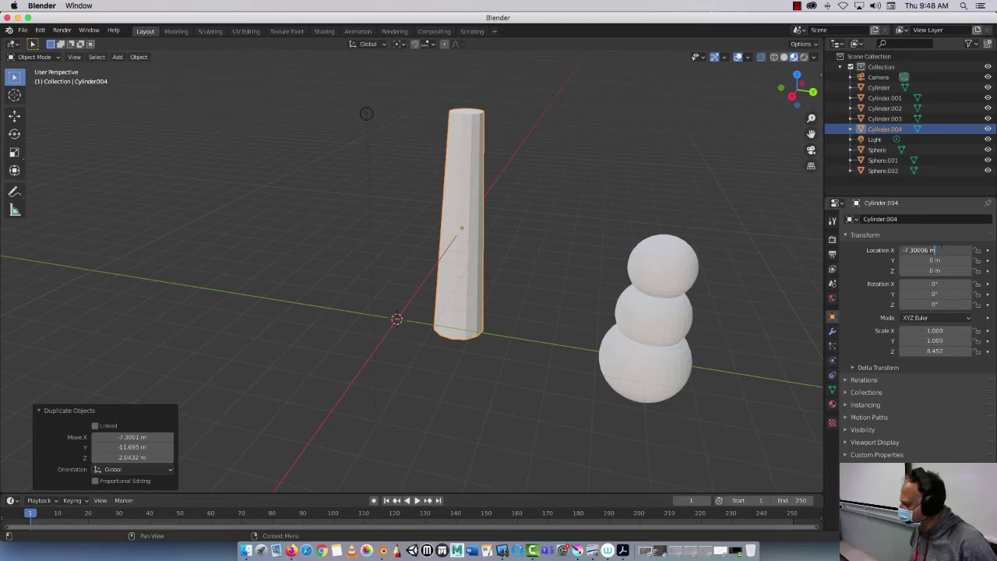
key("BackSpace")
key("BackSpace")
key("BackSpace")
key("BackSpace")
key("BackSpace")
key("BackSpace")
key("BackSpace")
key("BackSpace")
key("BackSpace")
key("BackSpace")
type("0")
key("Return")
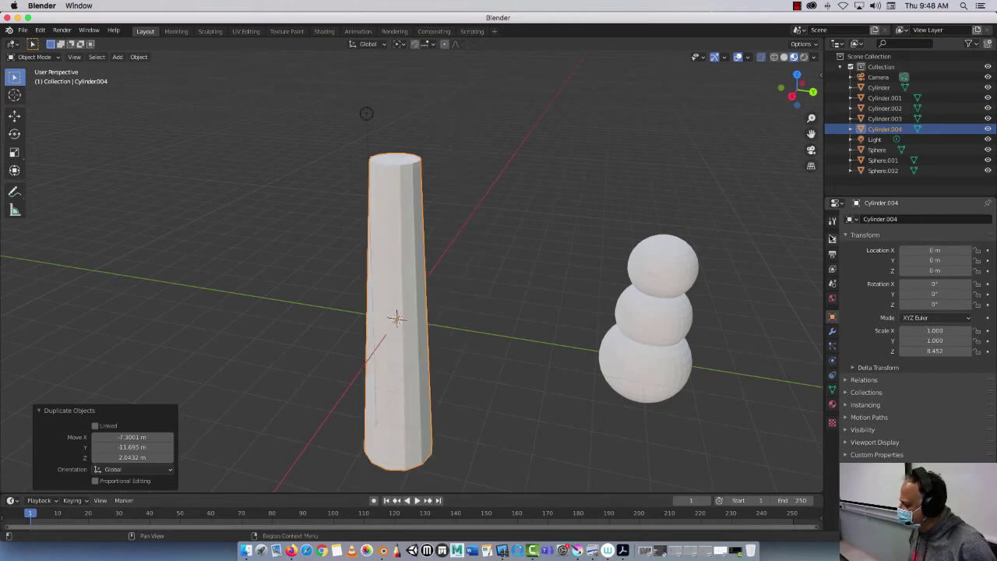
Rename the trunk copy at the origin to TopHat
scroll(505, 250, "down", 6)
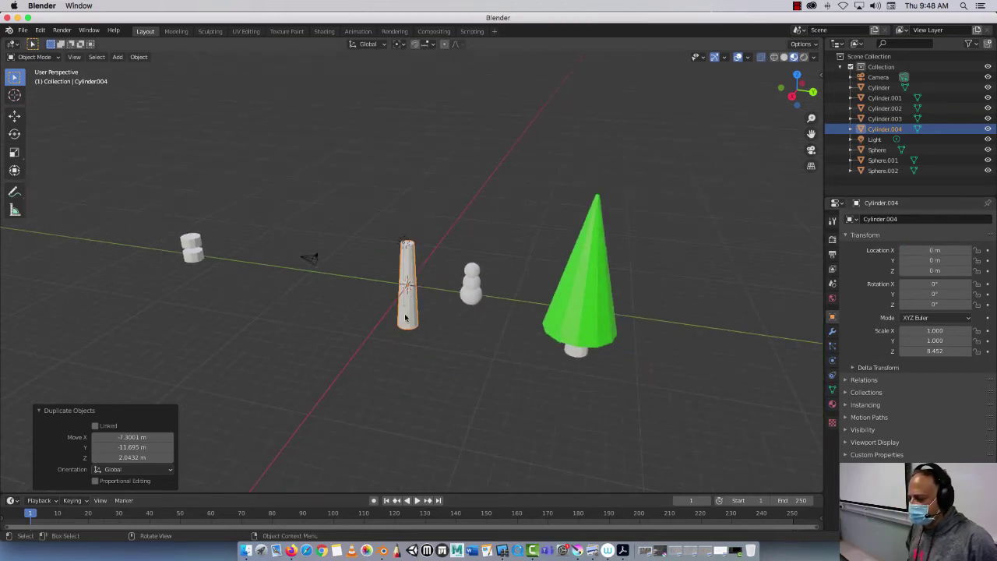
mouse_move(405, 317)
middle_mouse_down()
mouse_move(425, 308)
mouse_move(392, 320)
middle_mouse_up()
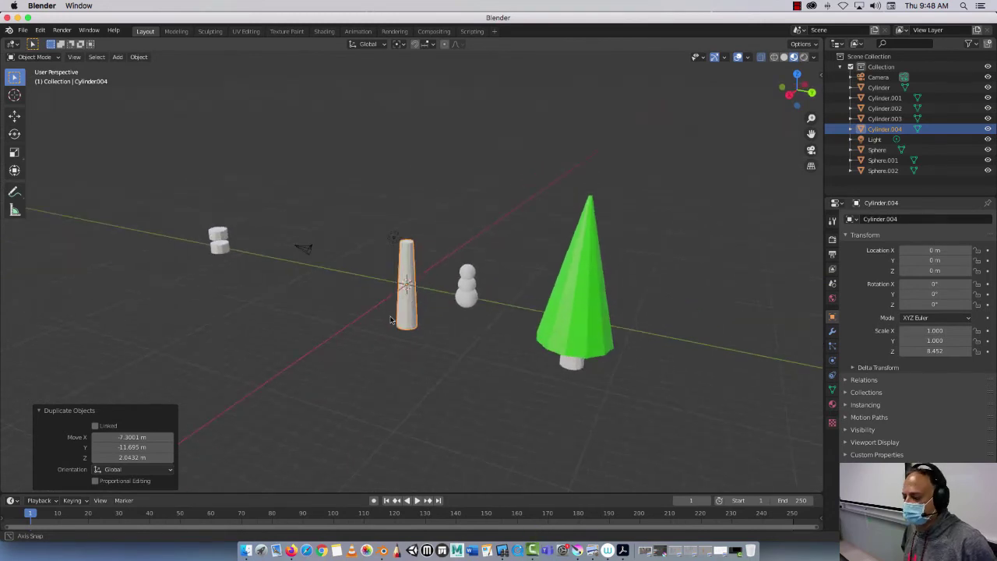
scroll(371, 228, "up", 3)
scroll(371, 231, "down", 2)
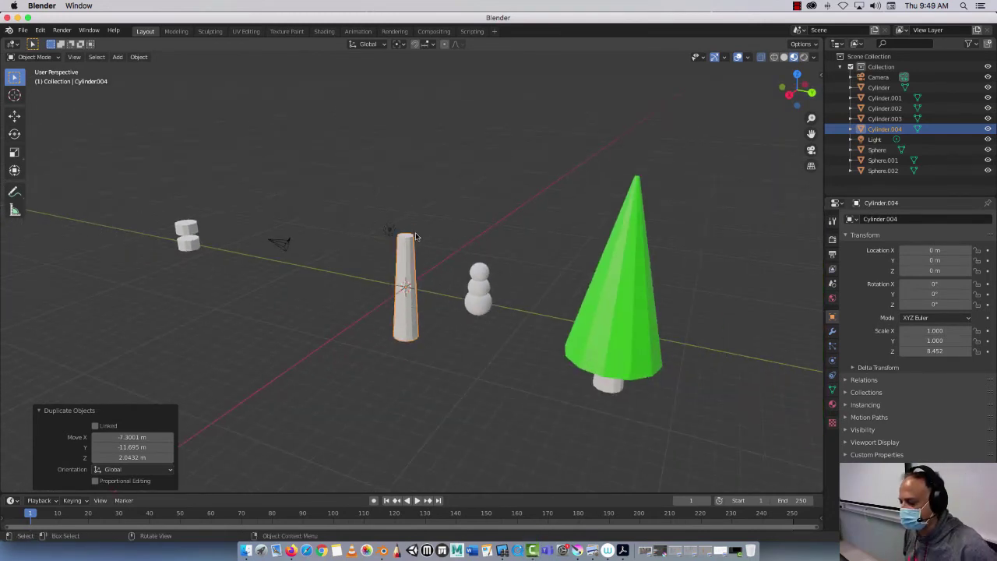
scroll(413, 237, "up", 1)
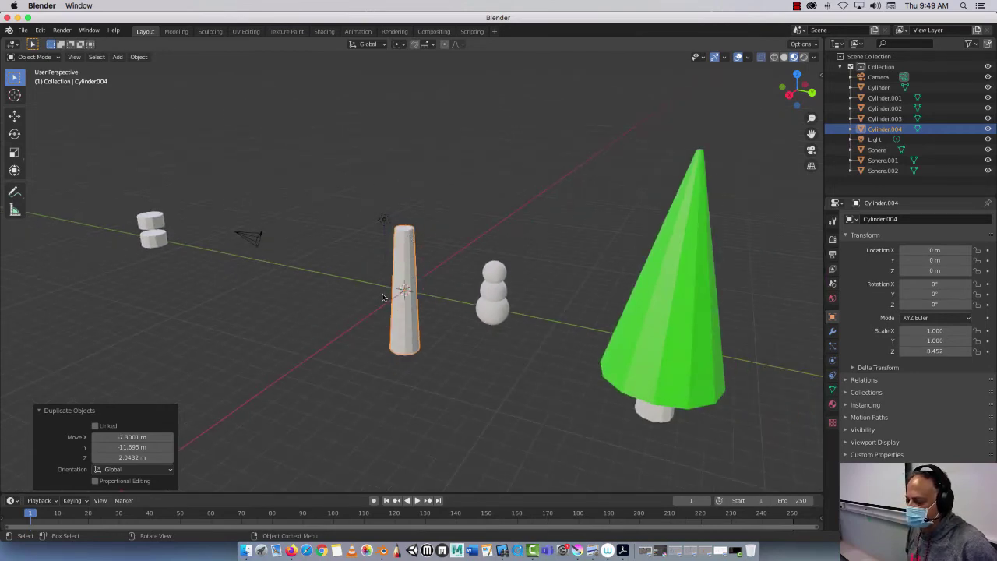
scroll(388, 307, "up", 2)
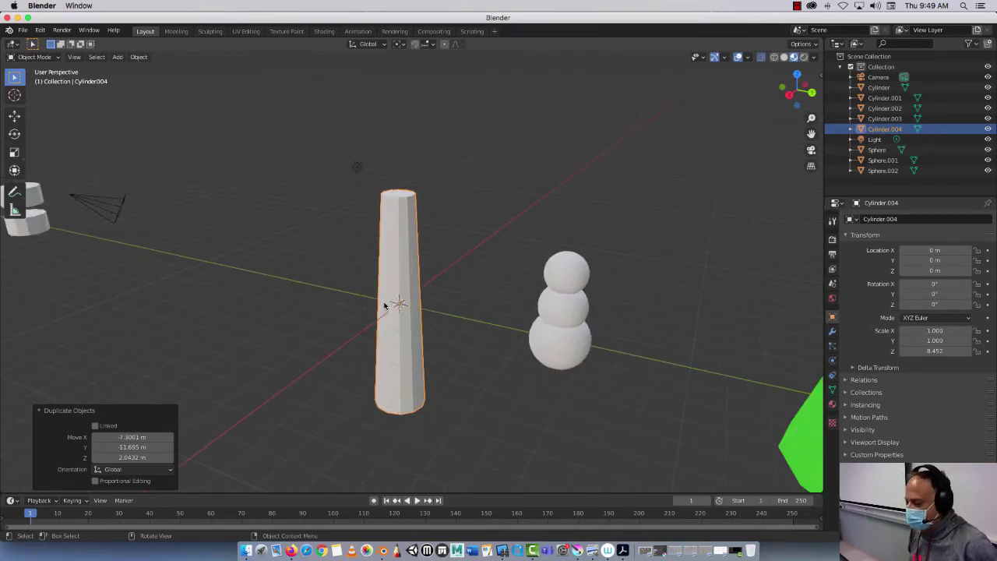
double_click(894, 131)
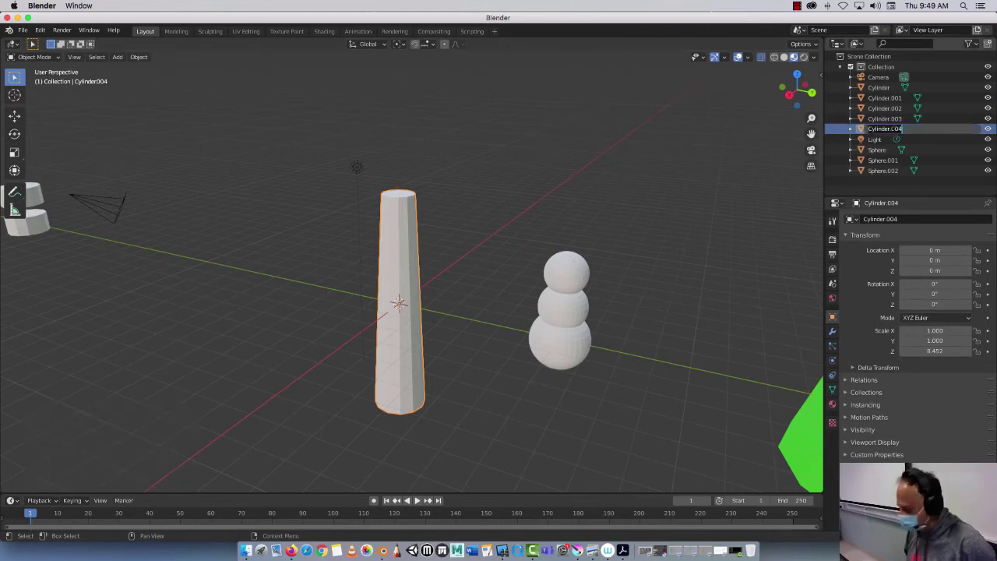
type("Tre")
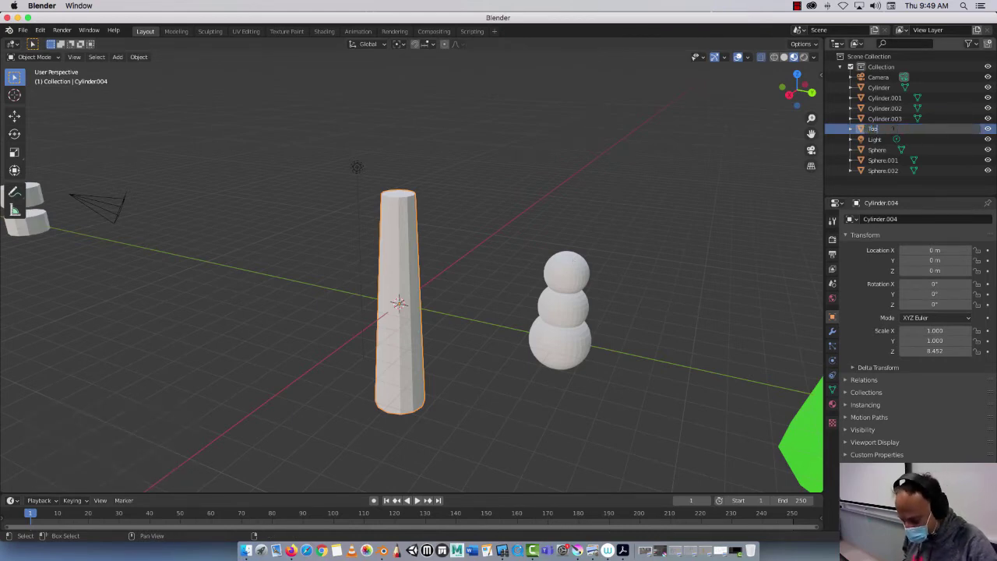
type("e")
key("Return")
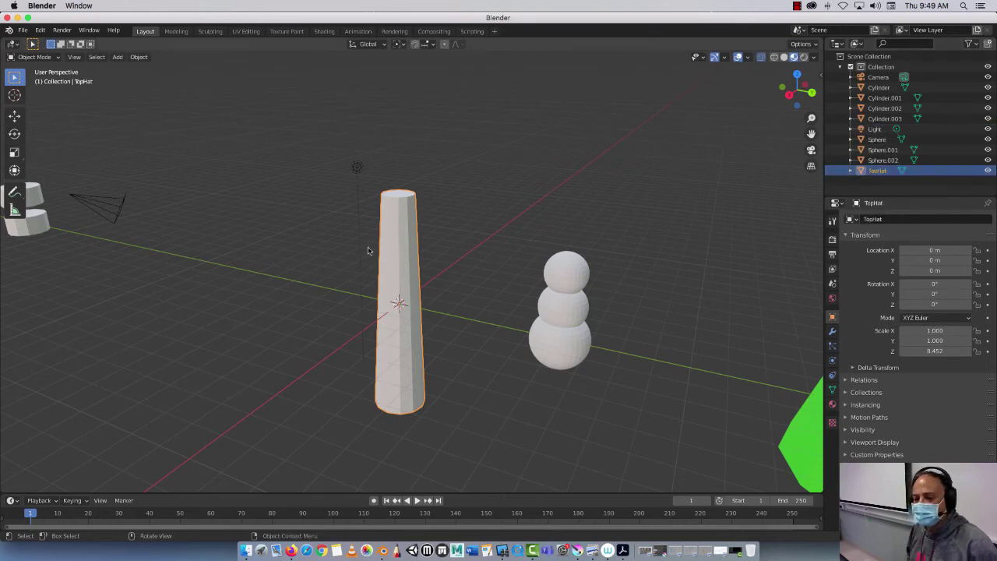
In the Modeling workspace, select the TopHat's top ring of vertices and scale it up by about 3.27
left_click(177, 32)
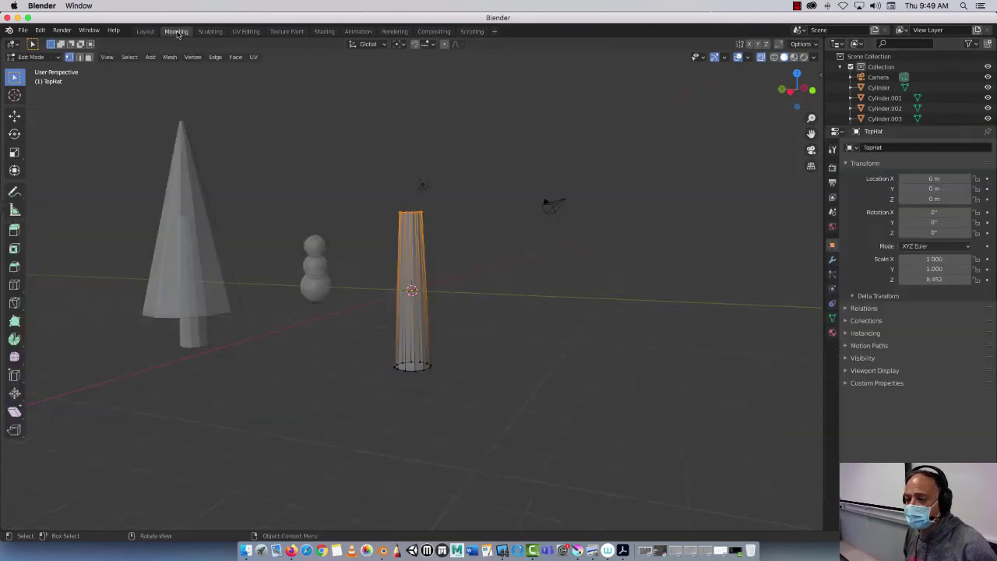
left_click_drag(371, 199, 450, 223)
key("s")
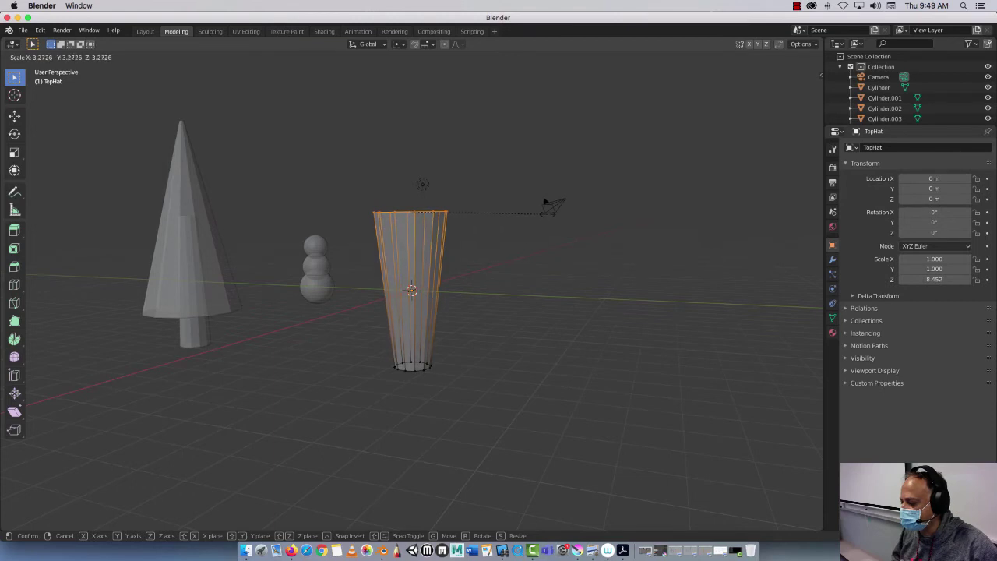
left_click(548, 213)
Switch to Wireframe shading and raise the TopHat's bottom ring of vertices along Z to about the height of the origin
left_click_drag(367, 345, 486, 405)
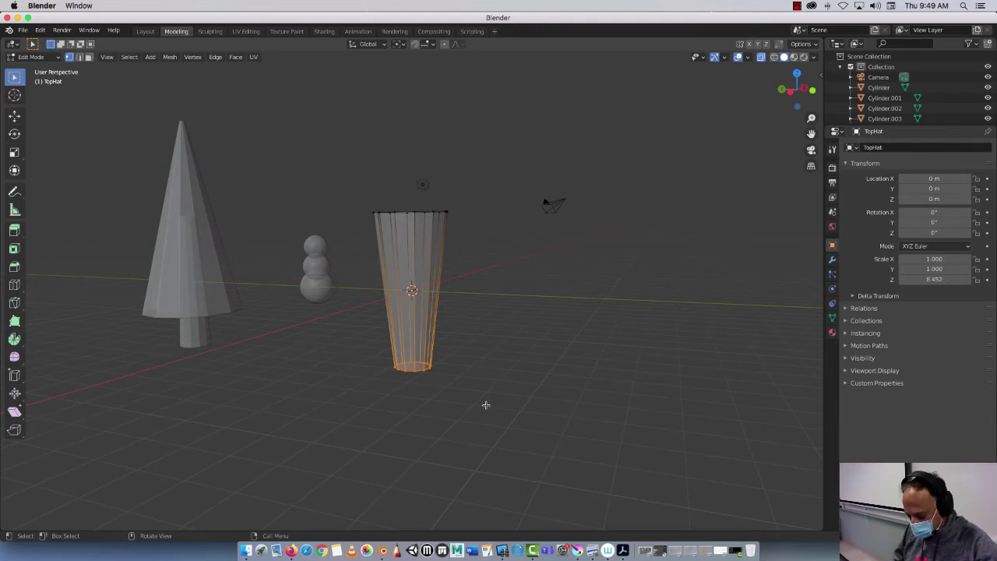
key("z")
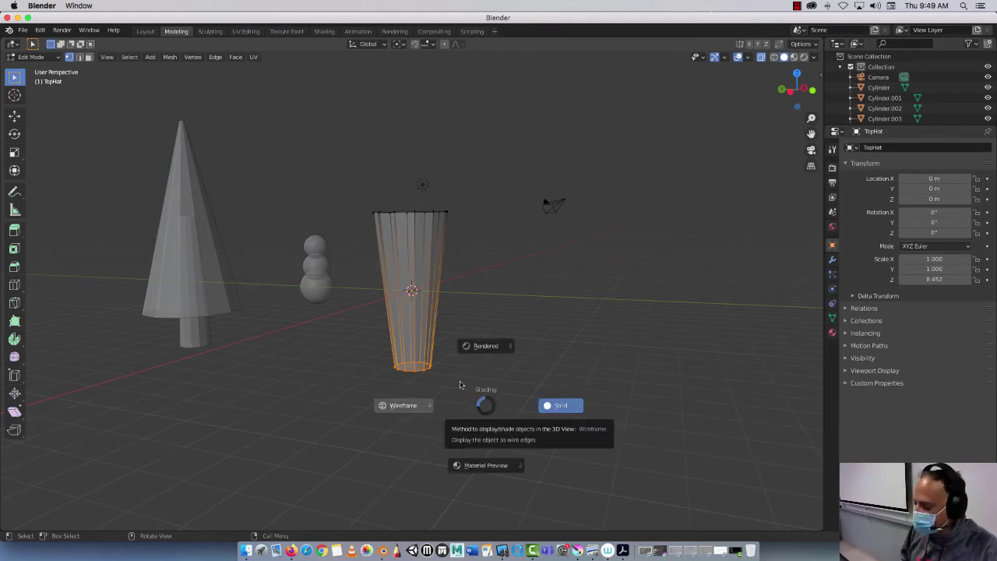
left_click(407, 360)
left_click_drag(356, 338, 478, 402)
key("g")
key("z")
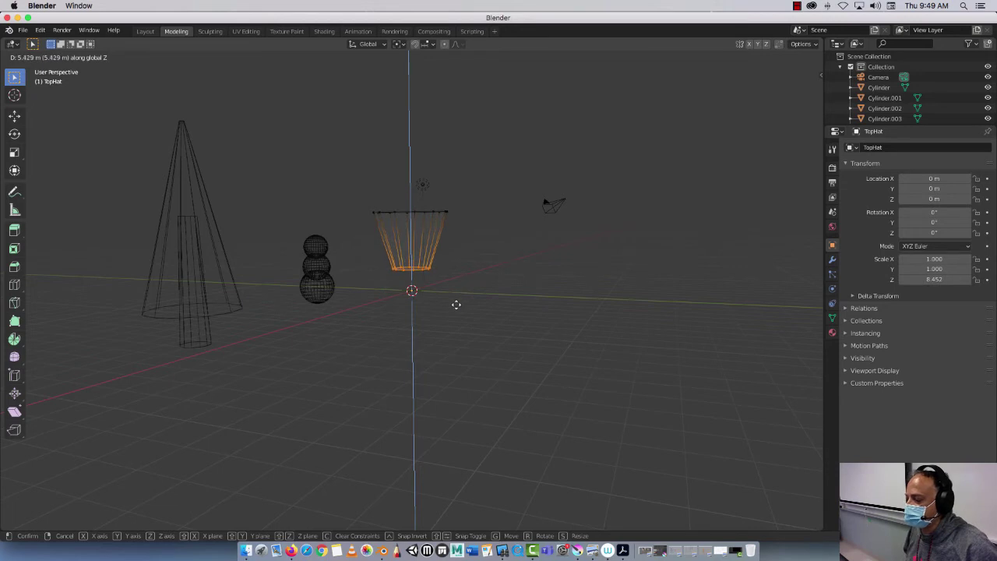
left_click(450, 331)
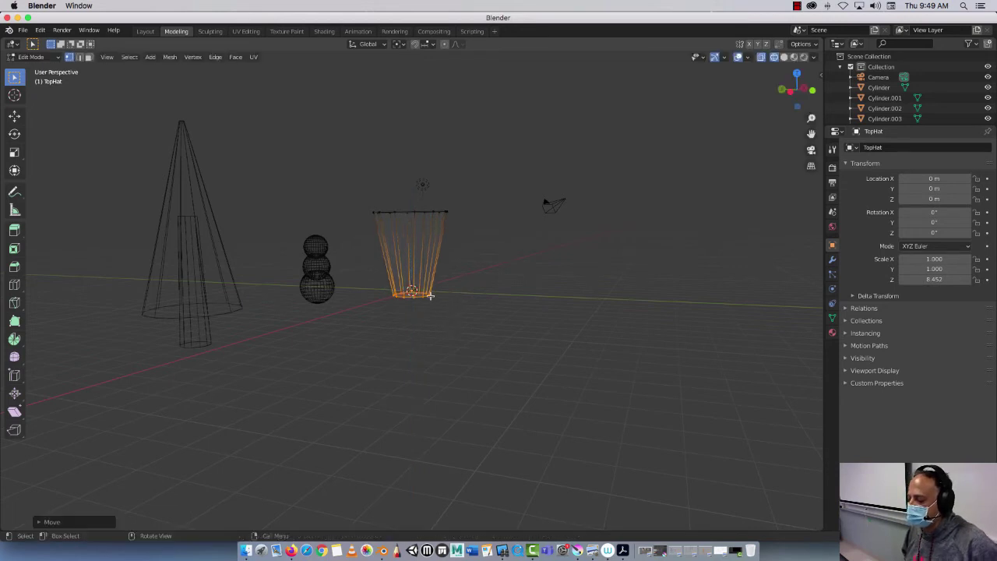
Return the TopHat to Object Mode and view it beside the snowman in the Layout workspace
key("Tab")
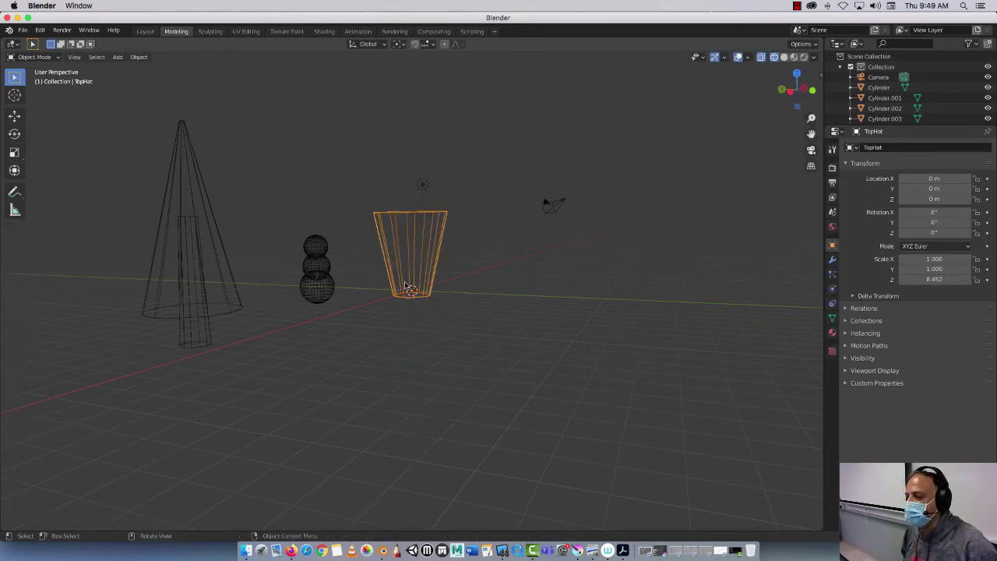
left_click(146, 32)
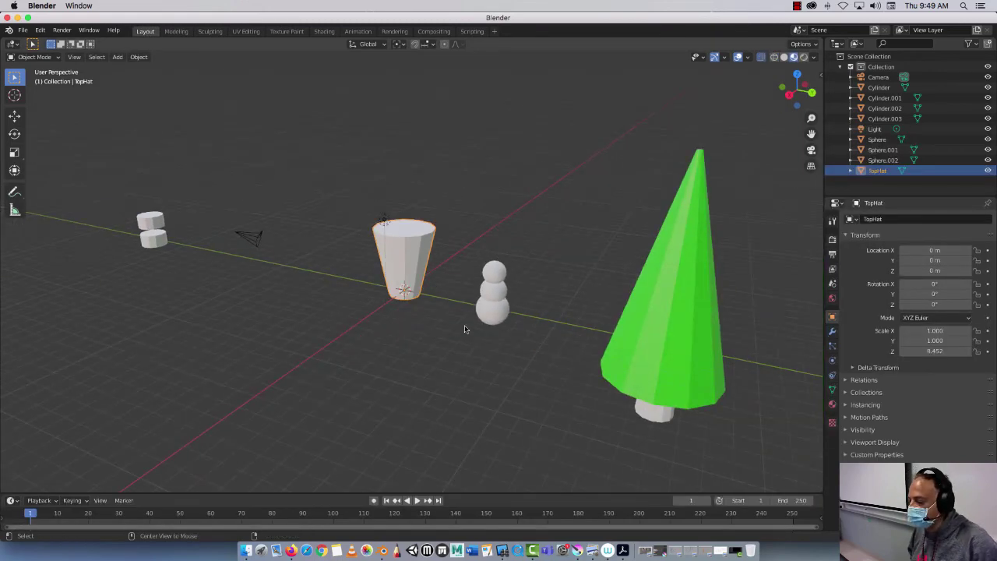
mouse_move(436, 342)
middle_mouse_down()
mouse_move(402, 341)
mouse_move(456, 330)
mouse_move(424, 326)
middle_mouse_up()
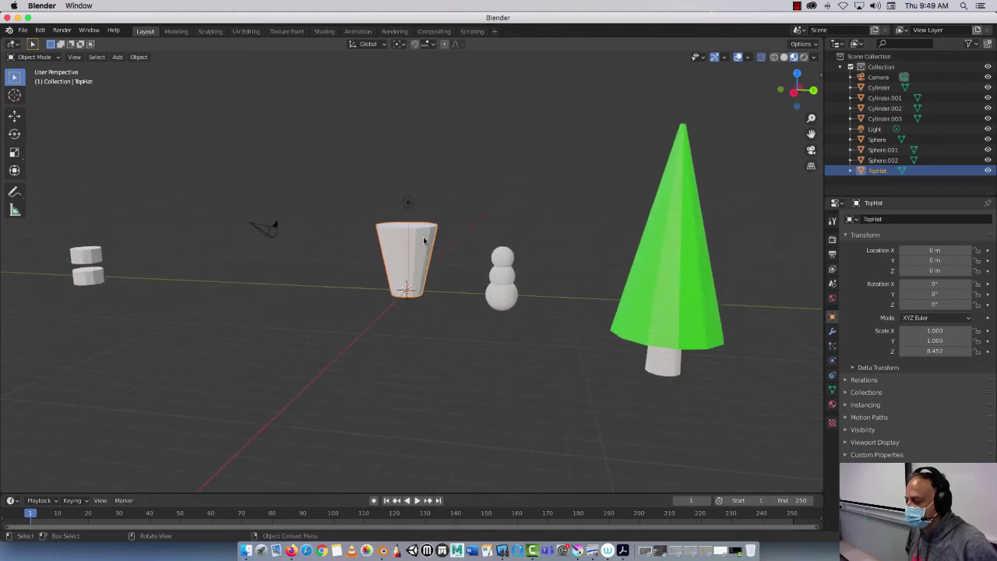
Move the lower spare cylinder about 23.85 m along Y to the base of the TopHat at the origin
scroll(423, 236, "up", 4)
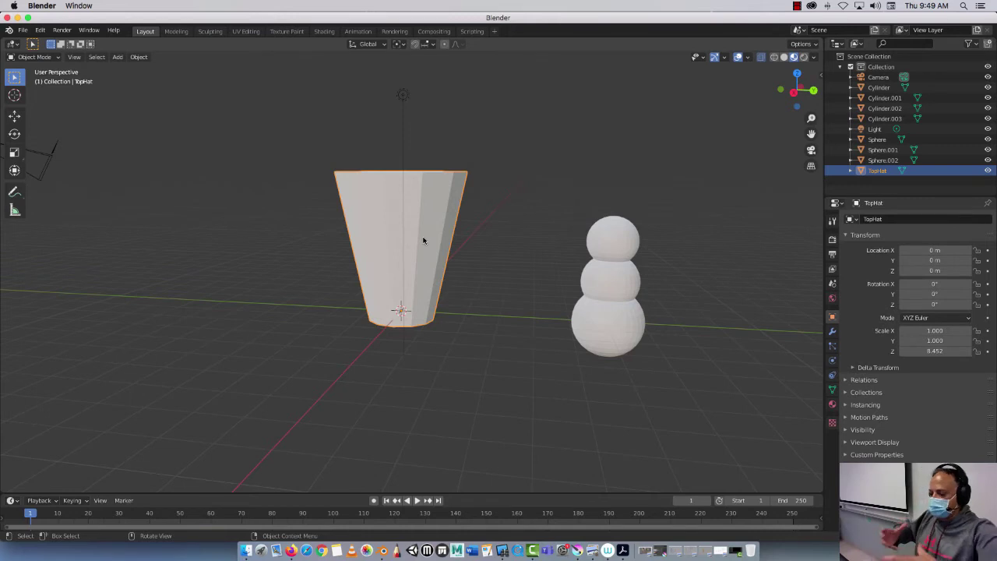
scroll(423, 240, "down", 5)
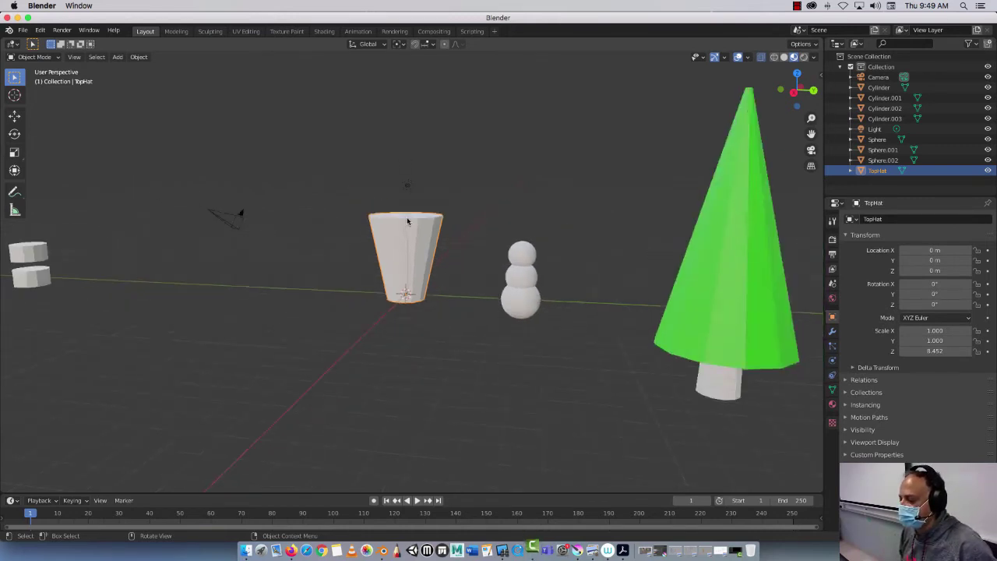
left_click(24, 274)
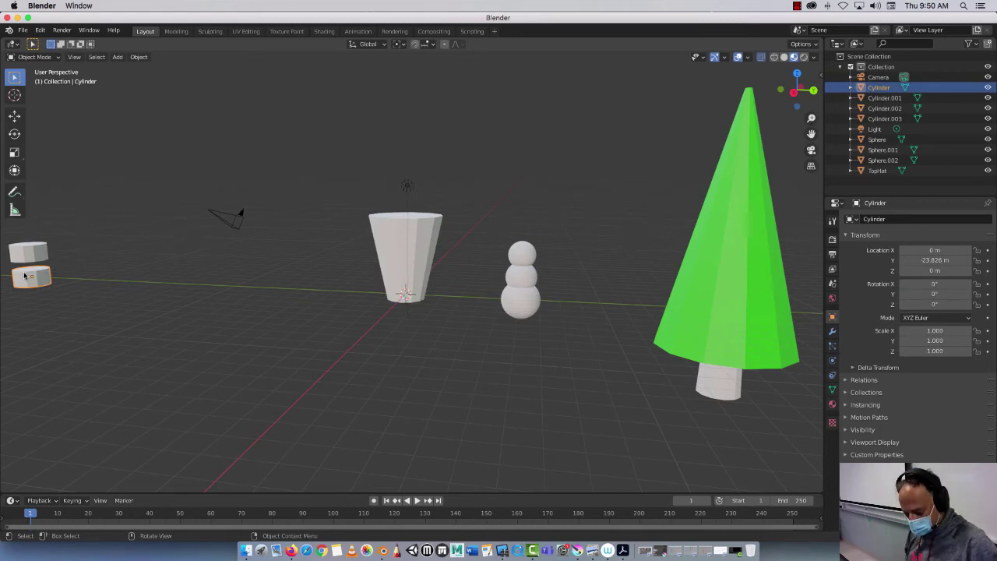
key("g")
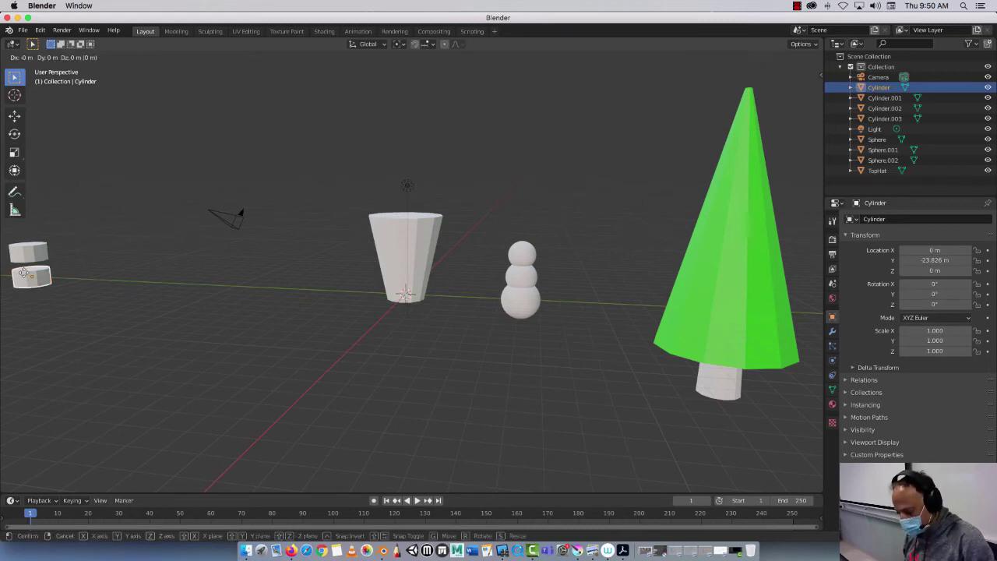
key("y")
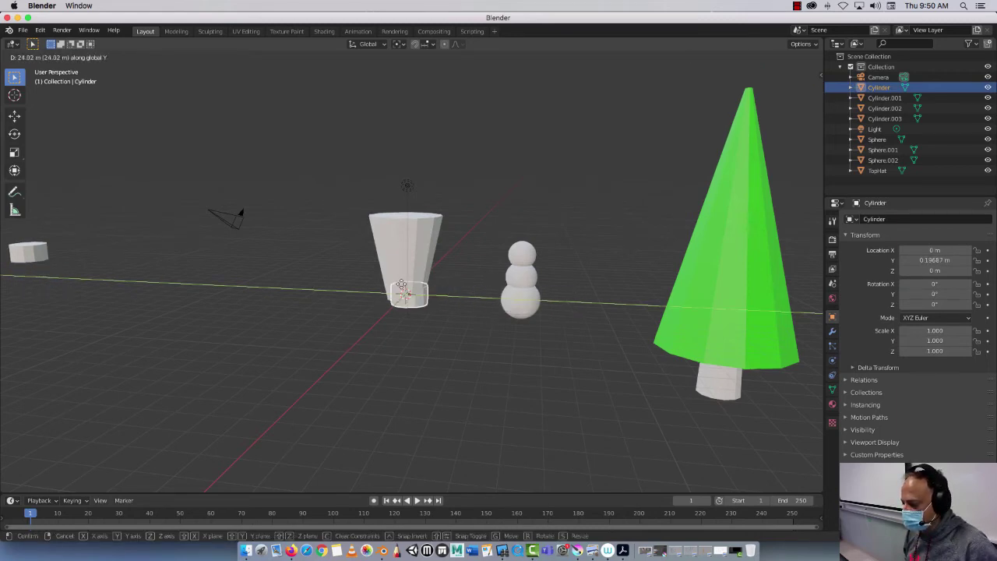
left_click(398, 287)
Scale the cylinder at the TopHat's base by about 2.234 and flatten it along Z by 0.125 to form a brim
key("s")
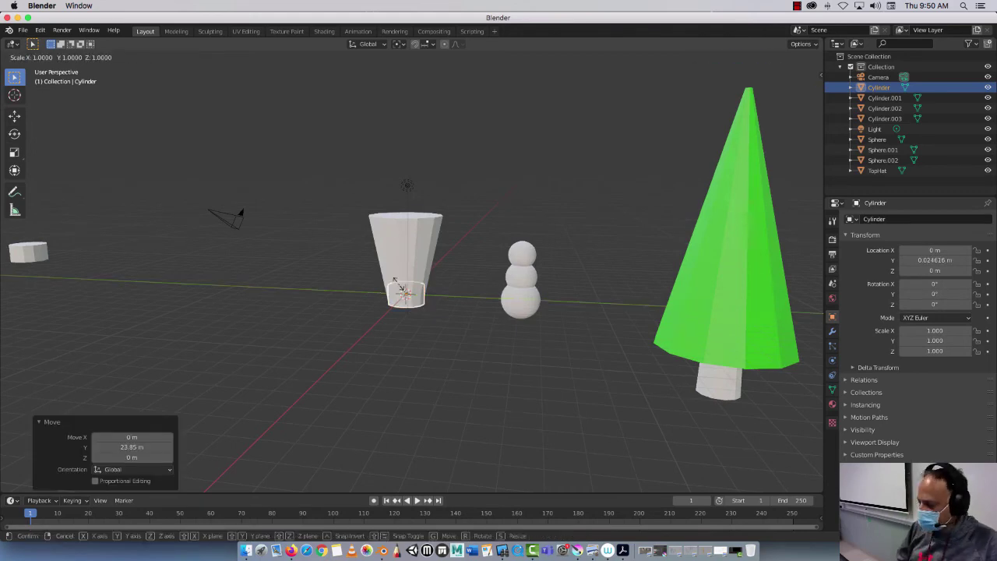
left_click(438, 294)
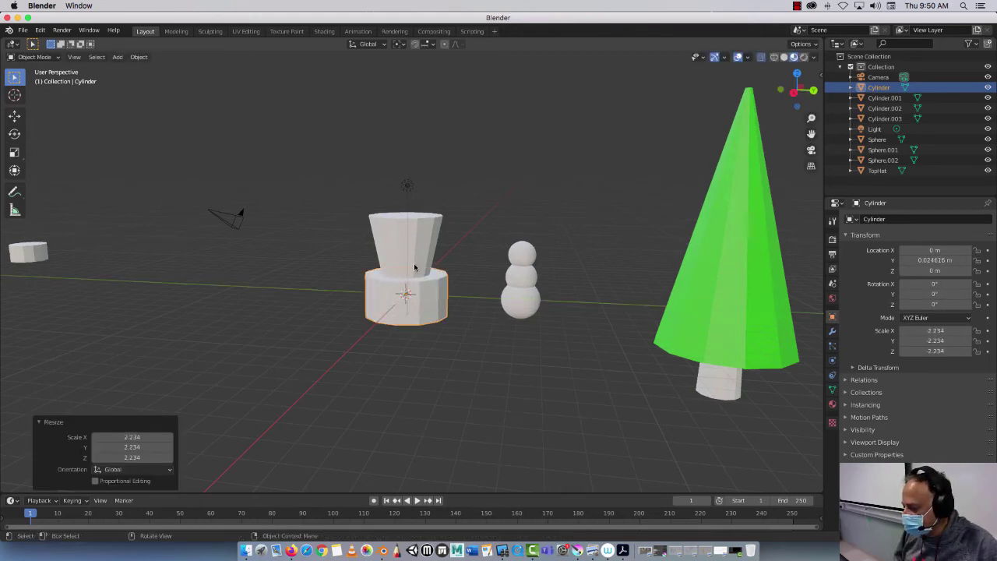
key("s")
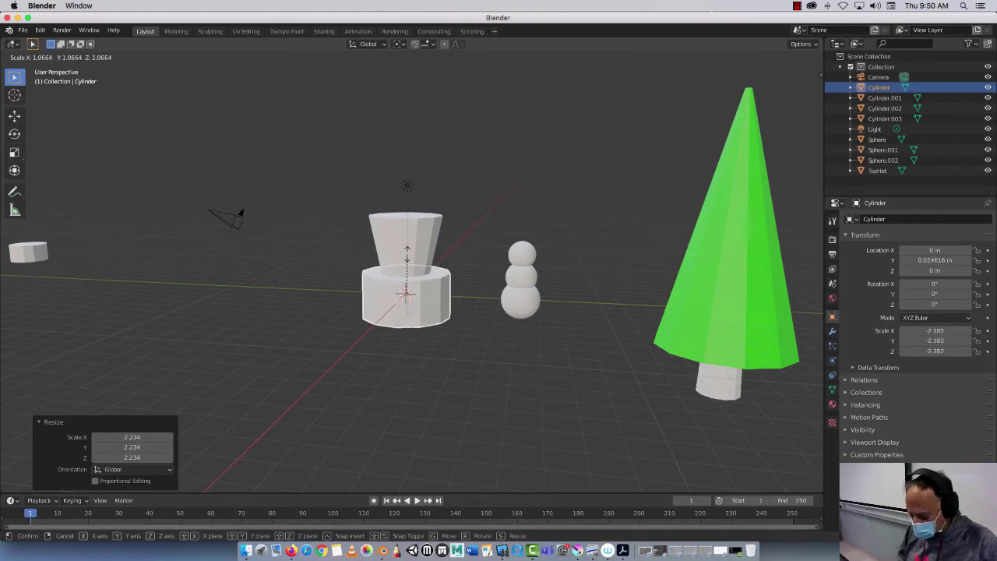
key("z")
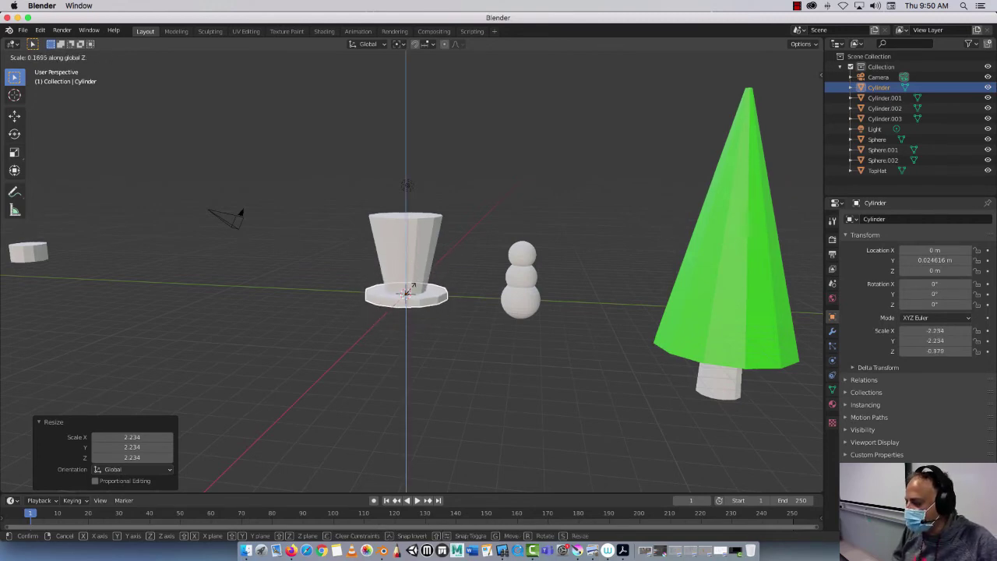
left_click(407, 293)
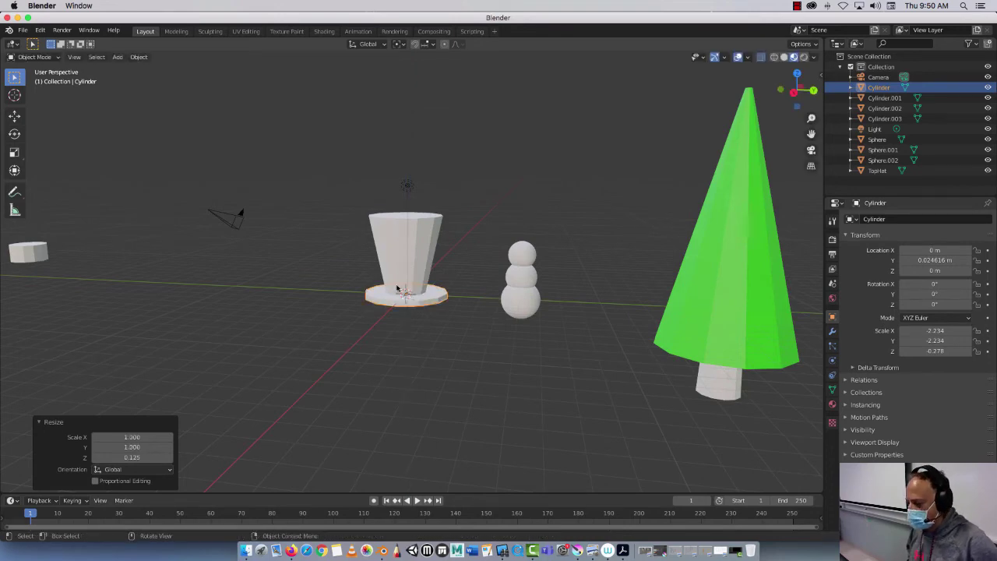
middle_click_drag(423, 322, 403, 314)
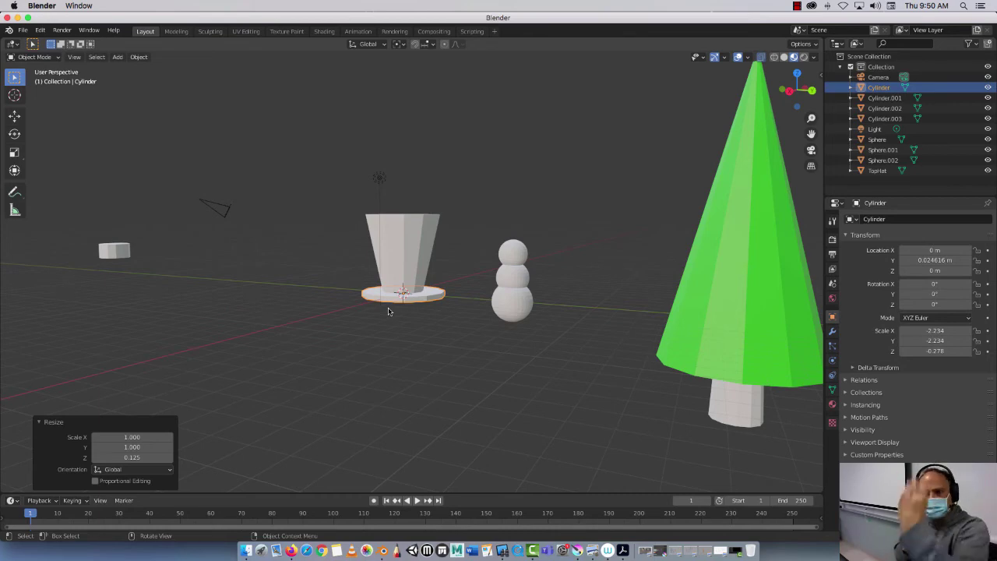
In Edit Mode, extrude the TopHat's top face and scale the new face to about 0.636
left_click(401, 242)
middle_click_drag(287, 364, 346, 383)
scroll(407, 233, "up", 5)
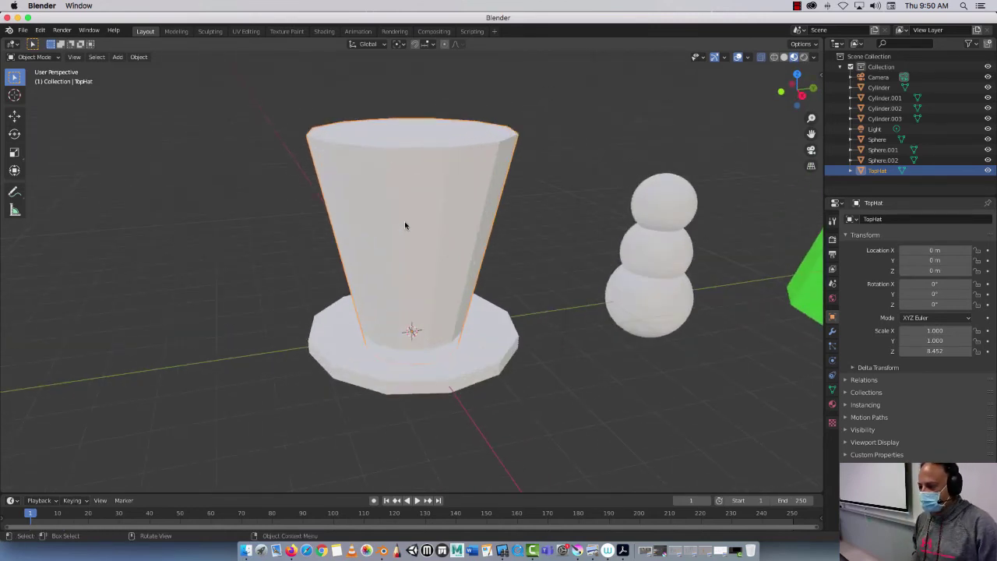
scroll(405, 225, "down", 3)
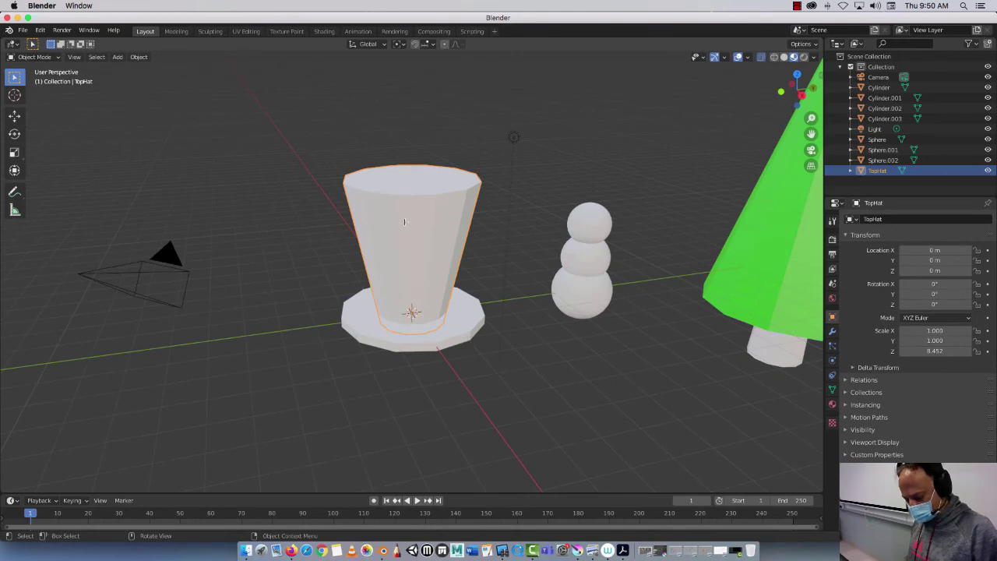
key("Tab")
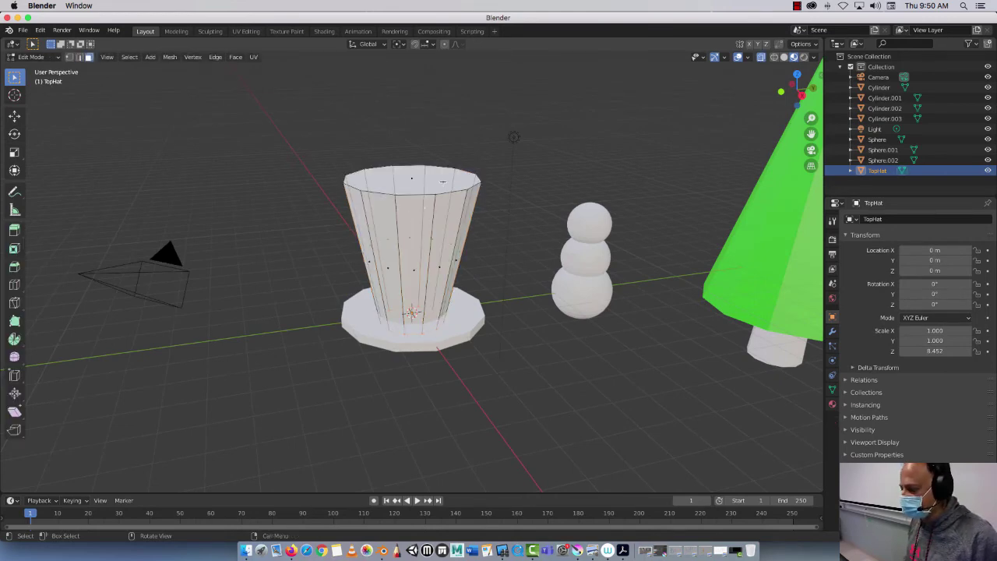
left_click(443, 182)
scroll(390, 162, "down", 3)
scroll(386, 160, "up", 4)
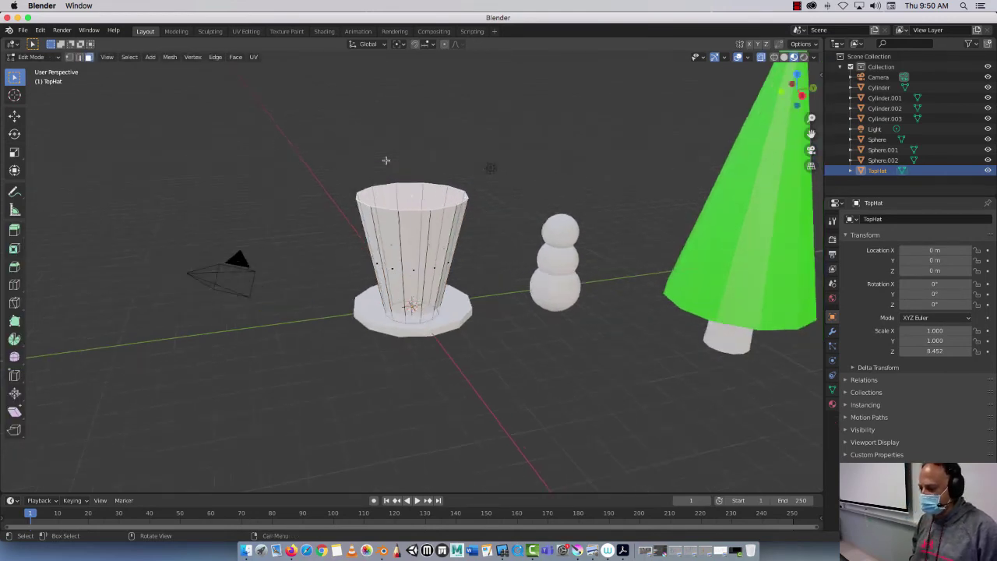
key("e")
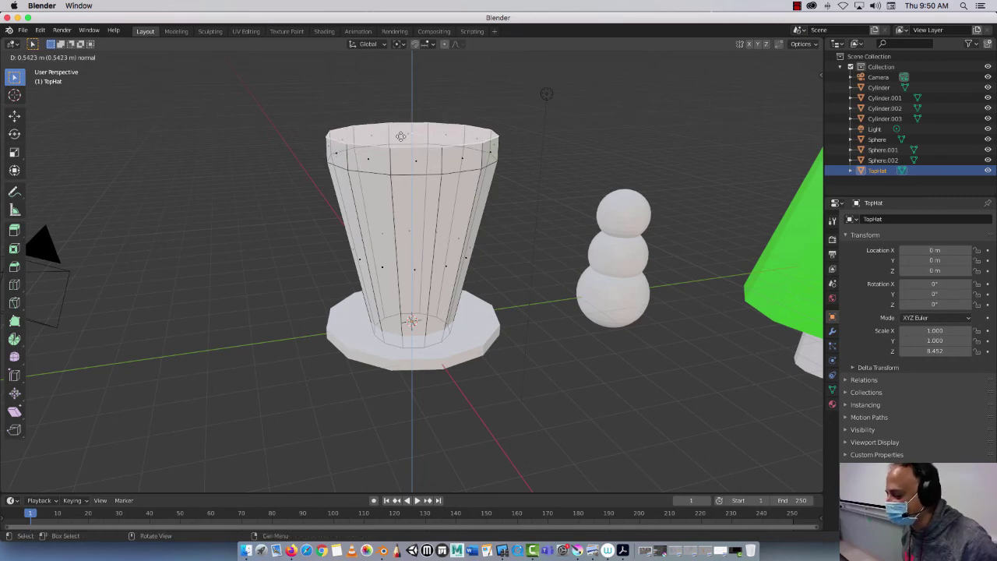
key("s")
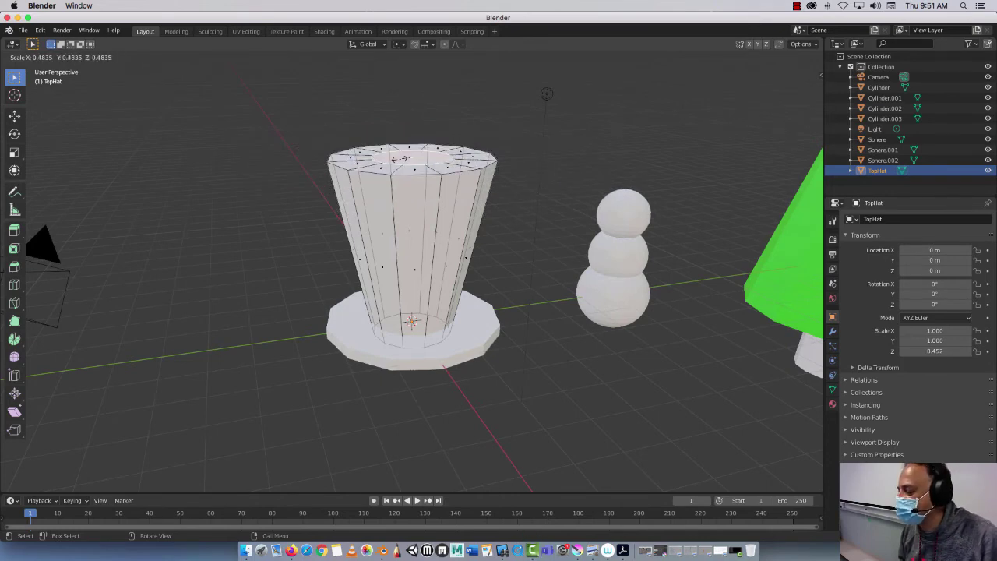
left_click(397, 158)
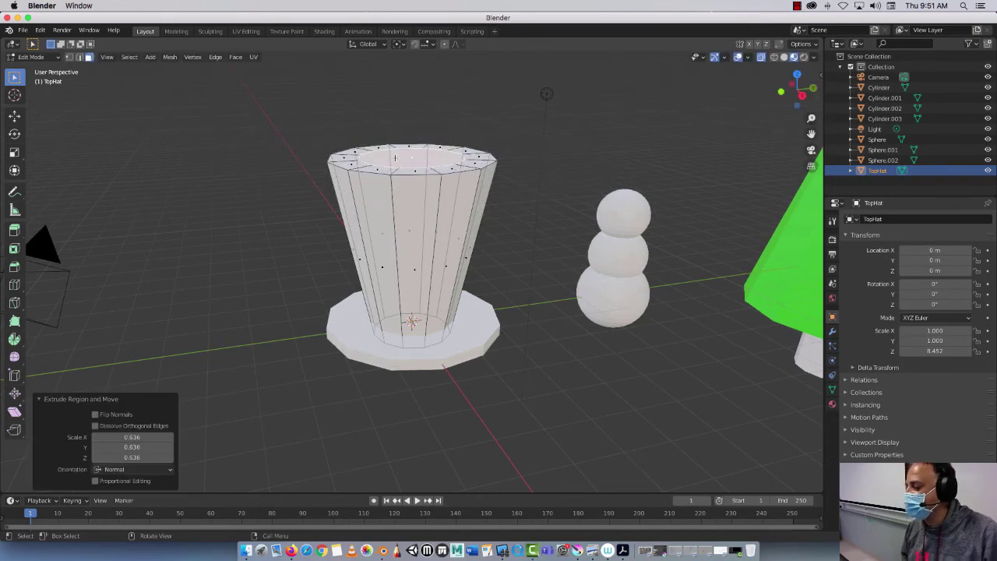
Raise the TopHat's inner top face about 0.25 m along Z
key("e")
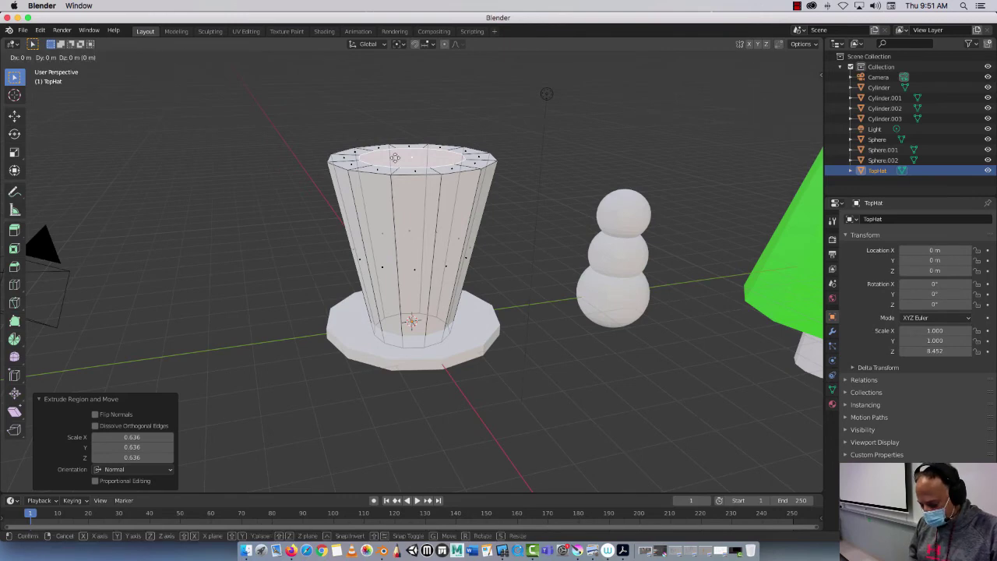
key("z")
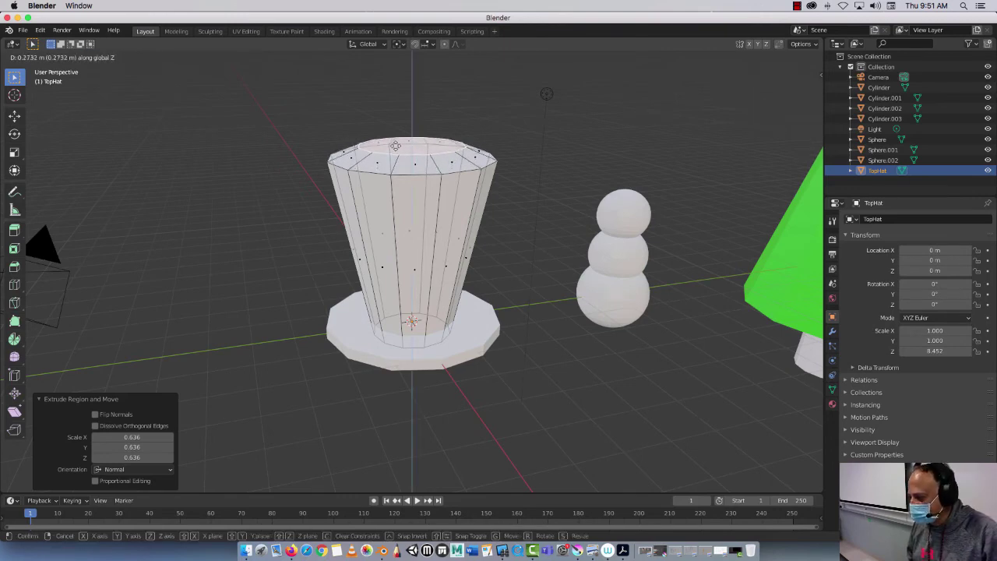
left_click(393, 147)
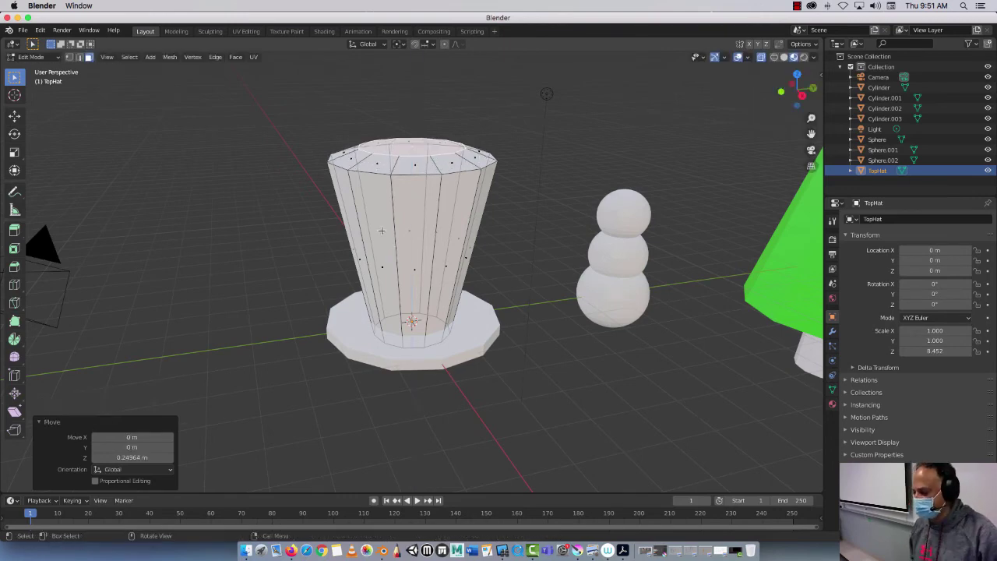
Select all the vertices at the top of the TopHat in vertex mode and rotate them about -16.4° around X
middle_click_drag(382, 231, 394, 249)
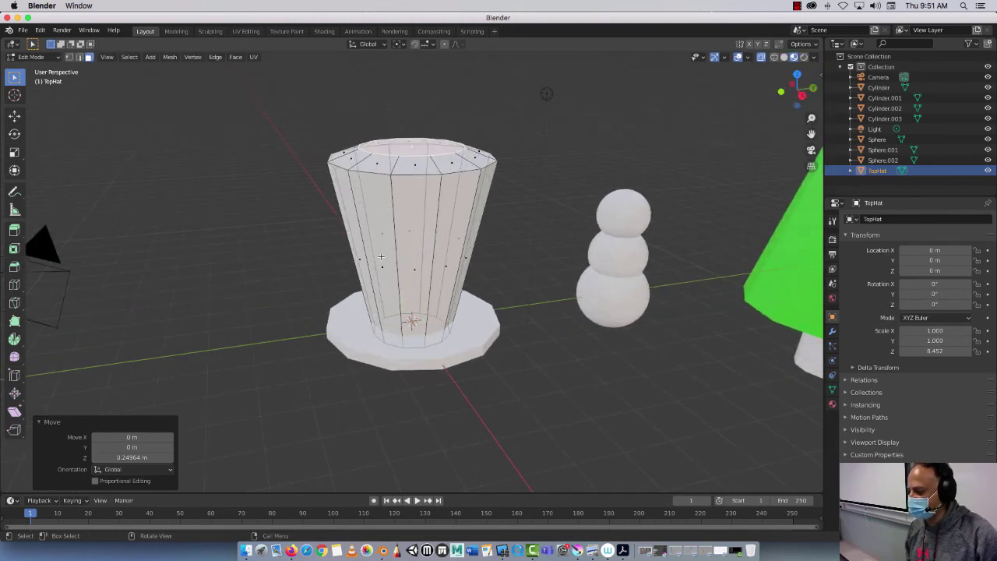
middle_click_drag(375, 168, 381, 197)
left_click(69, 57)
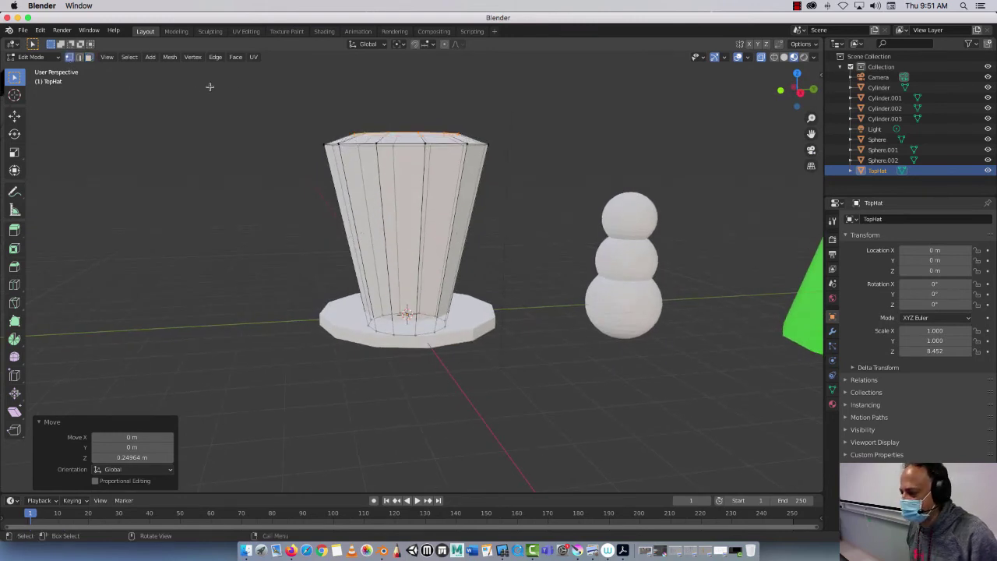
left_click_drag(251, 90, 522, 181)
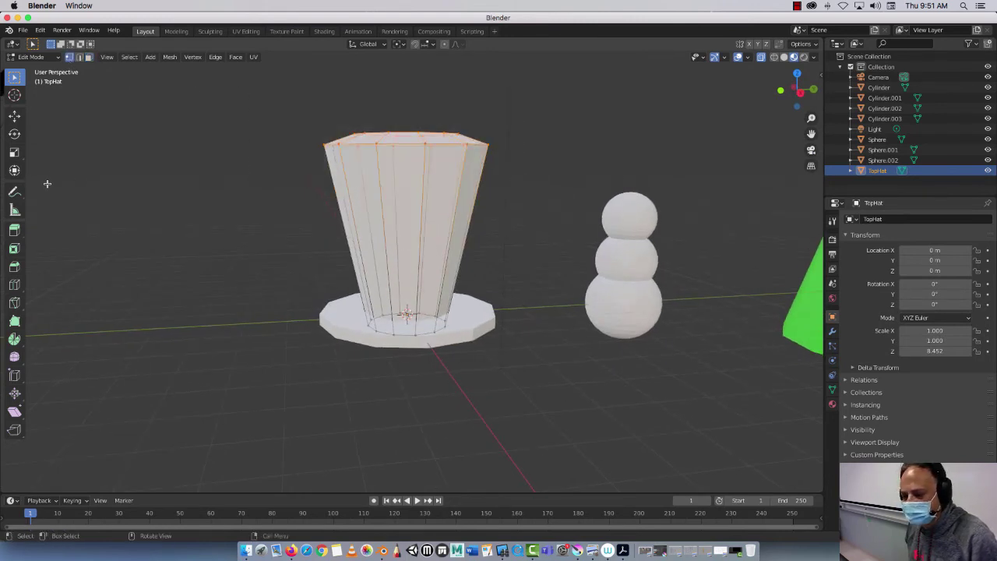
left_click(14, 134)
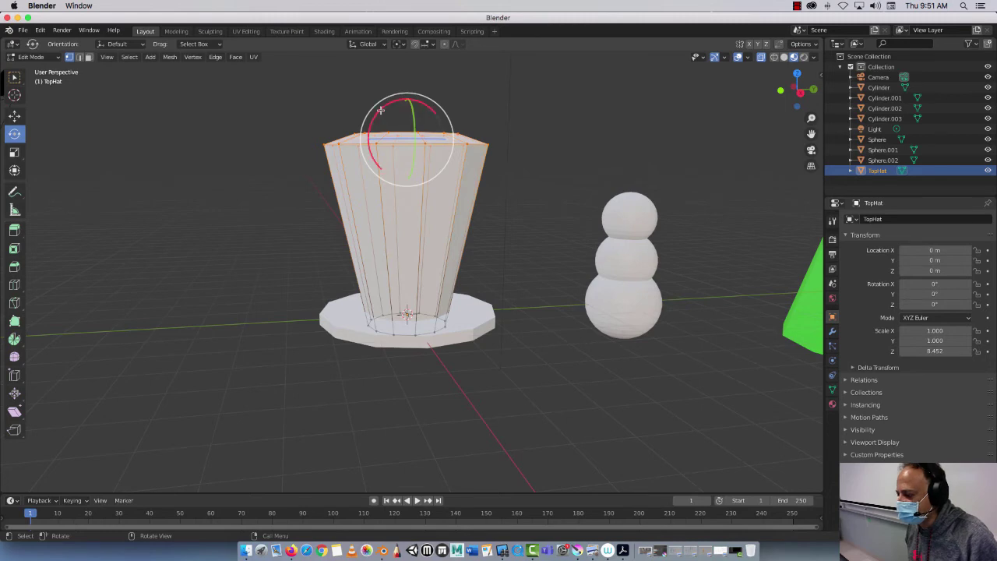
left_click_drag(384, 113, 390, 96)
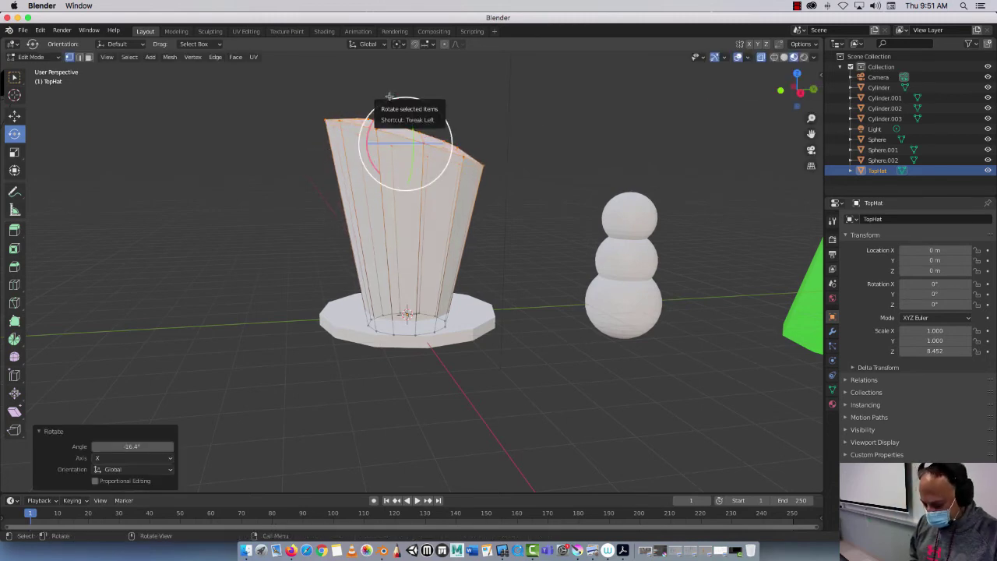
Lower the tilted top vertices about 1.35 m along Z and deselect everything
key("g")
key("z")
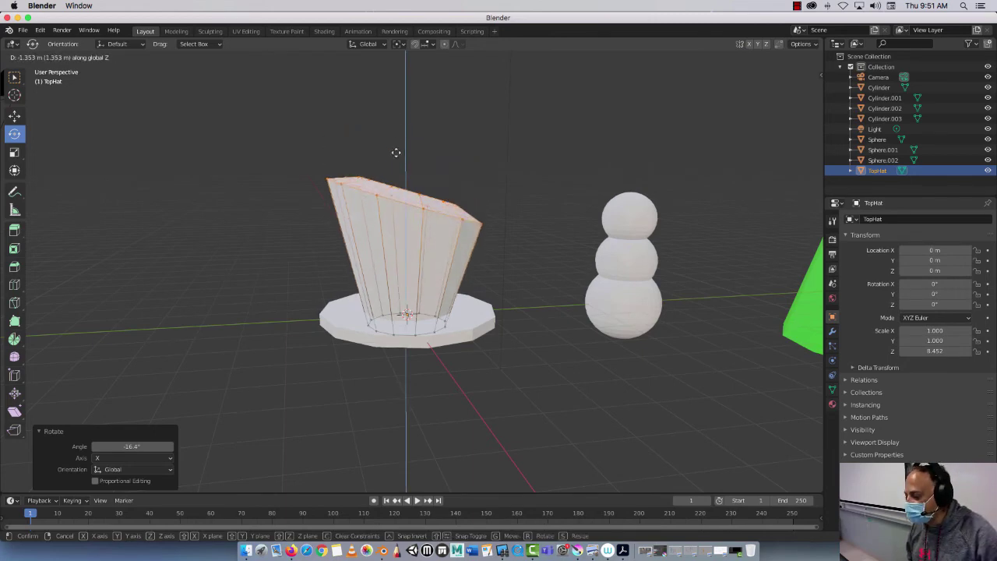
left_click(396, 153)
key("alt+a")
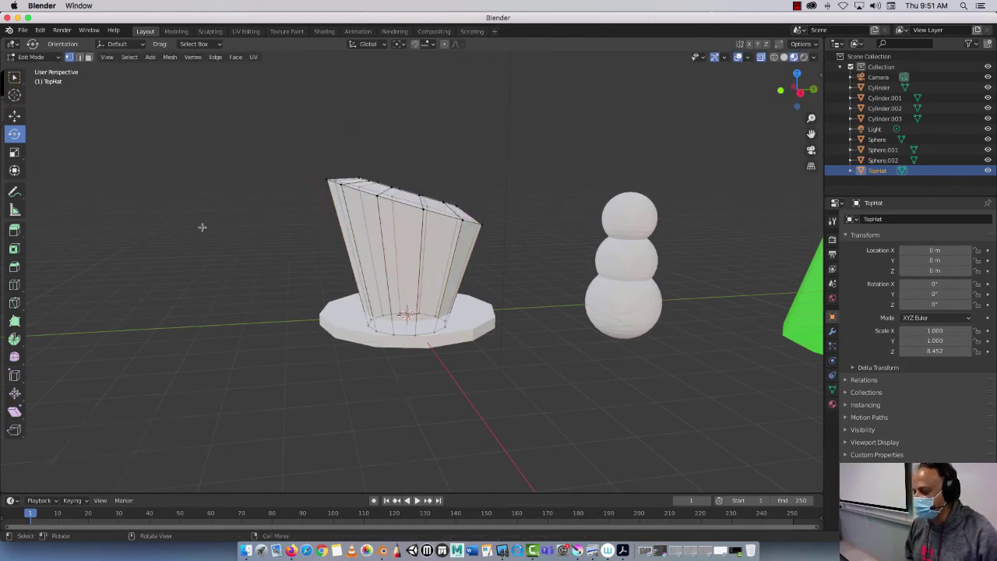
Set the viewport to Solid shading and return the TopHat to Object Mode in the Layout workspace
middle_click_drag(231, 283, 190, 303)
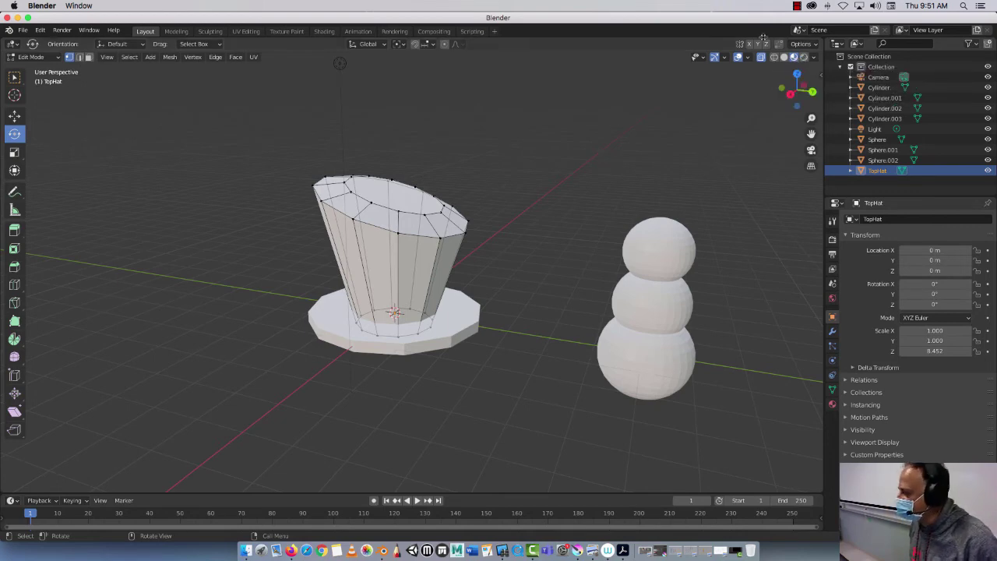
left_click(775, 58)
left_click(784, 59)
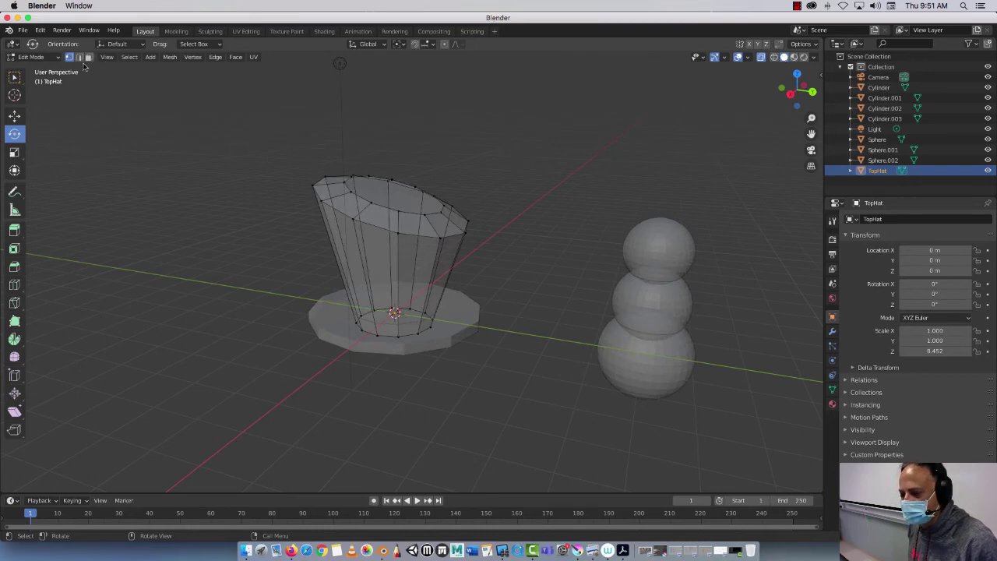
left_click(176, 32)
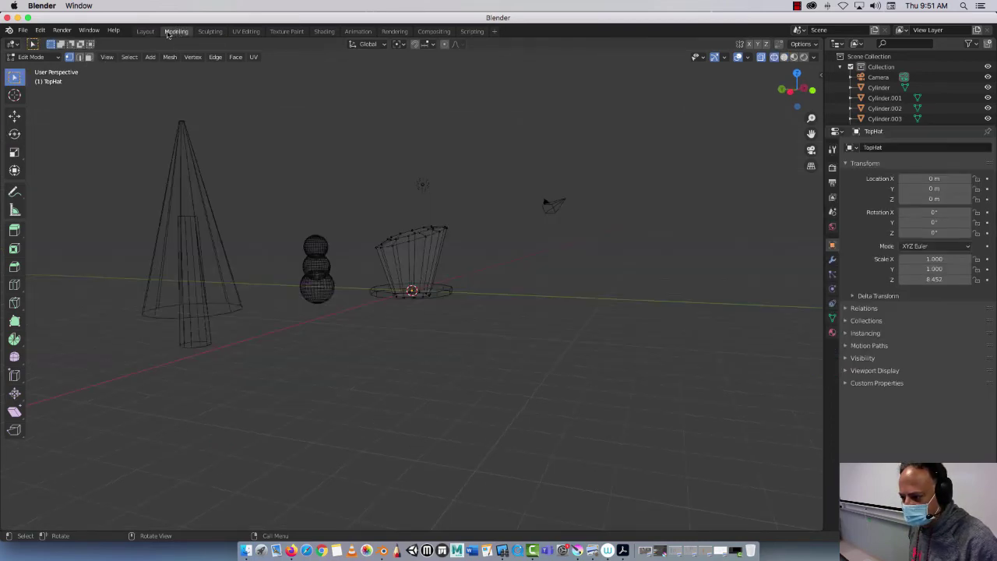
left_click(147, 31)
scroll(296, 156, "down", 3)
scroll(373, 248, "up", 5)
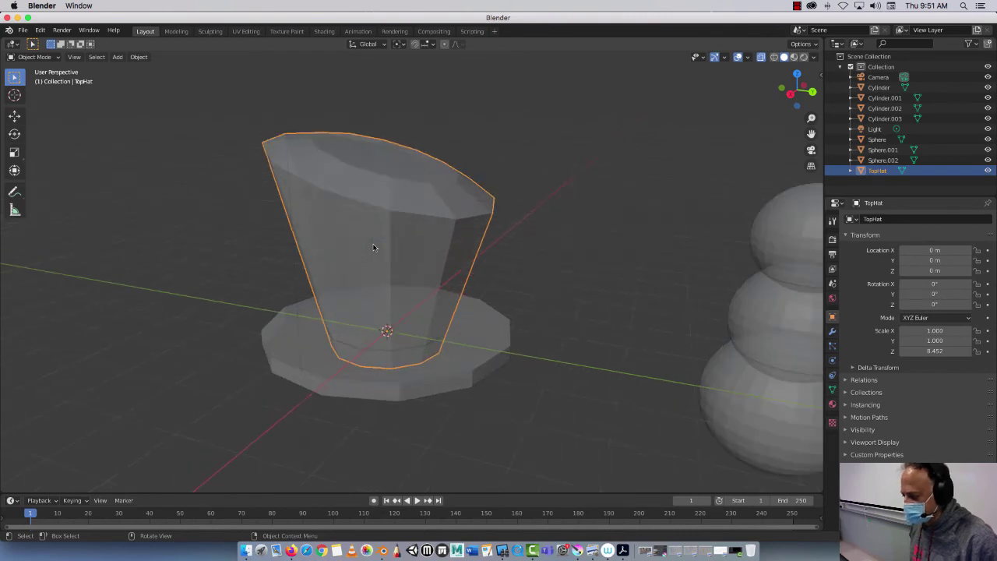
mouse_move(416, 281)
middle_mouse_down()
mouse_move(356, 278)
mouse_move(404, 267)
middle_mouse_up()
left_click(445, 350)
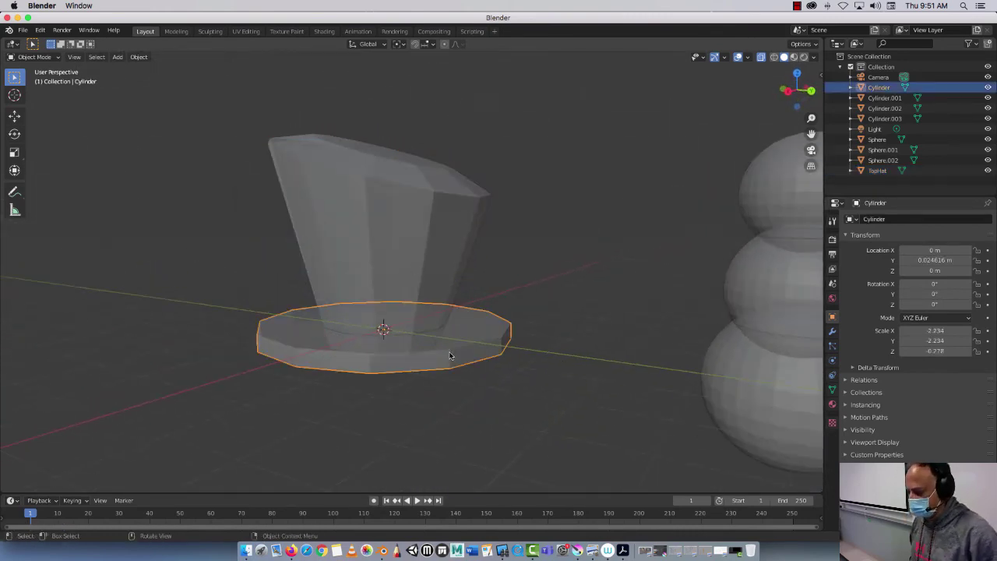
left_click(429, 271, "shift")
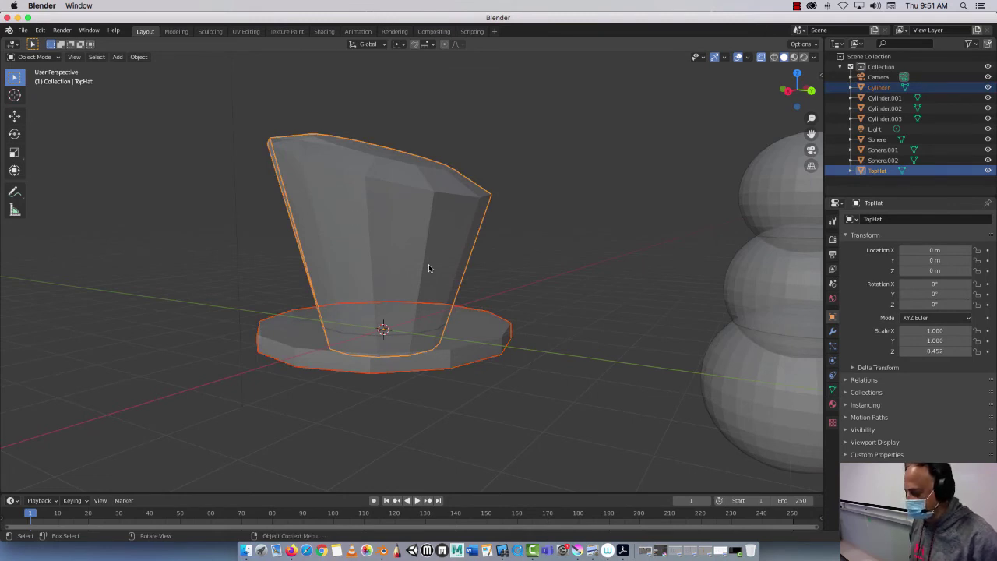
scroll(428, 268, "down", 6)
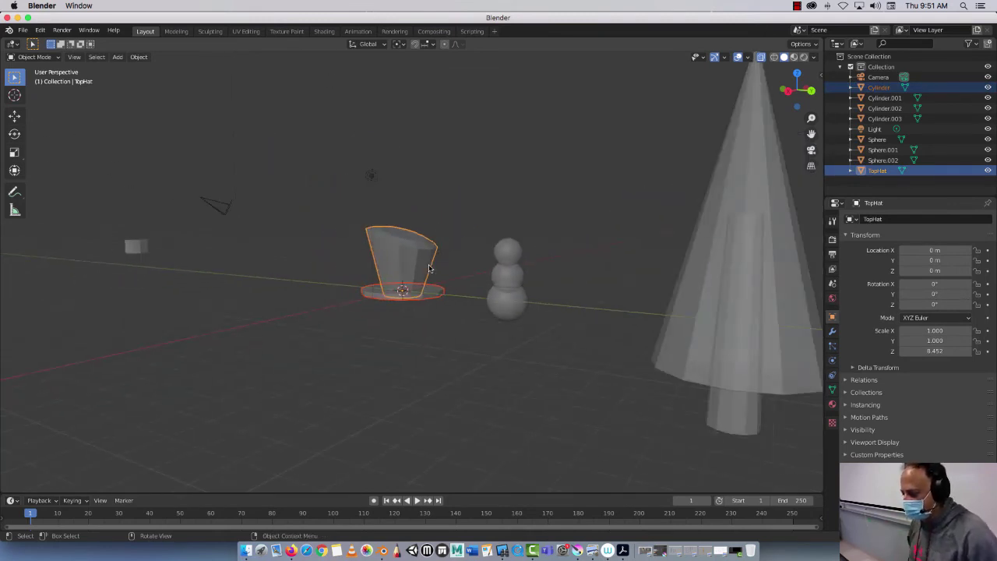
middle_click_drag(428, 268, 350, 200)
left_click(336, 193)
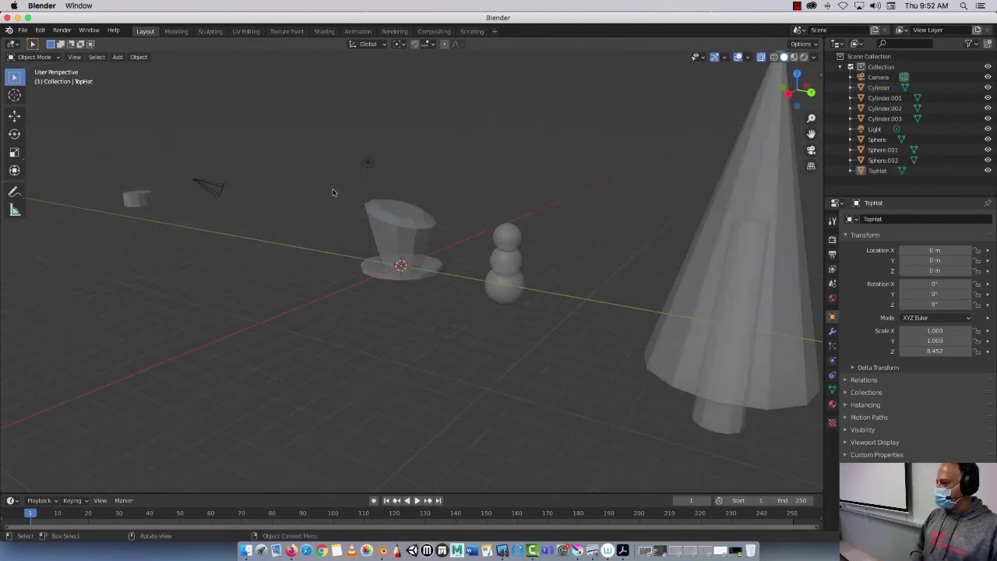
left_click(797, 6)
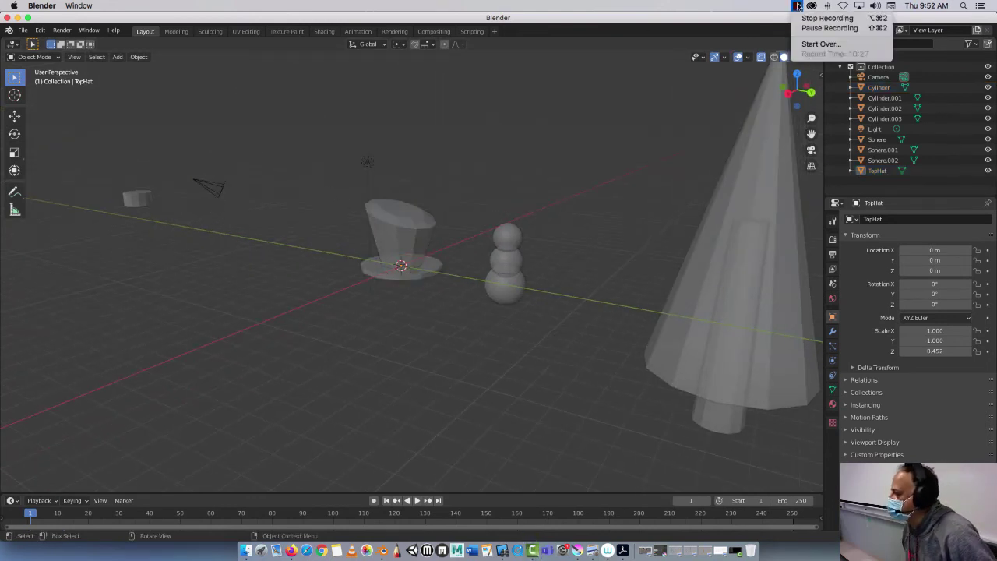
left_click(504, 194)
Select the TopHat and switch the viewport to Material Preview shading
left_click(422, 239)
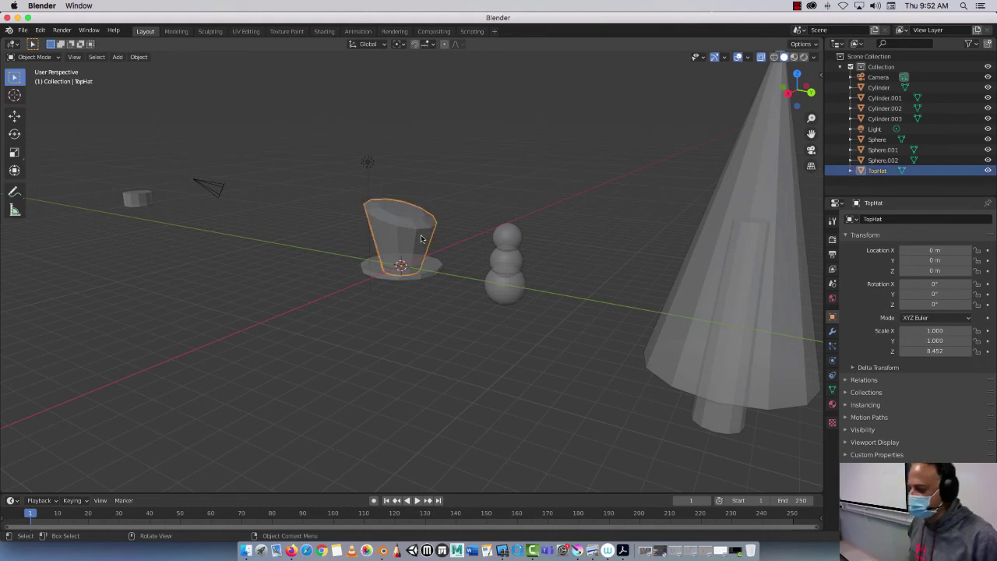
scroll(420, 239, "up", 8)
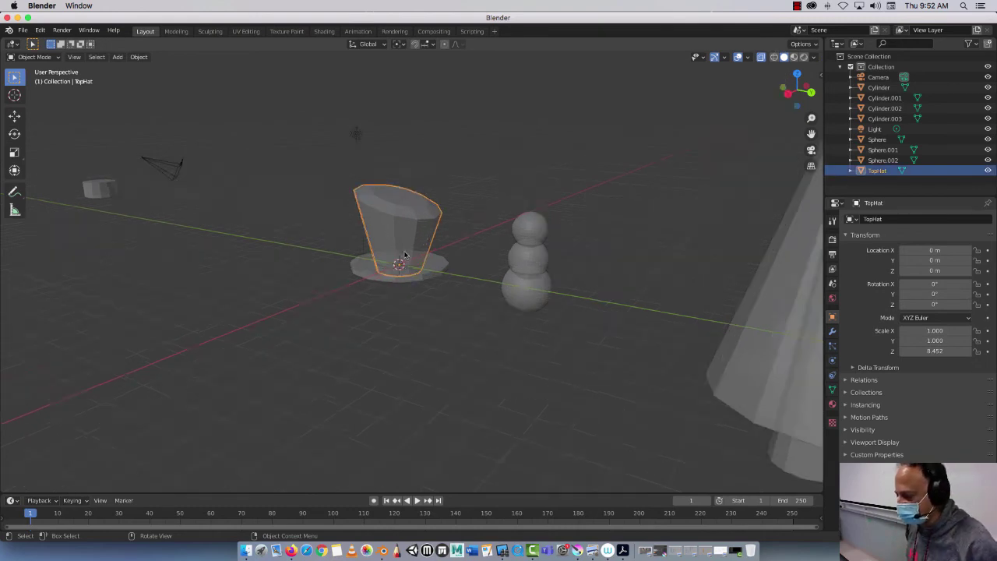
left_click(794, 57)
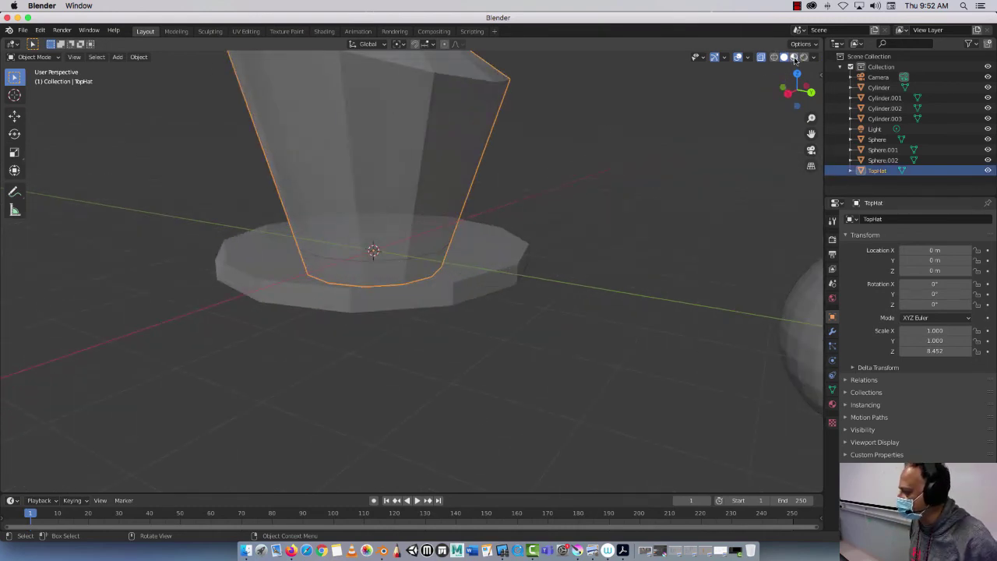
Duplicate the hat's brim cylinder and move the copy about 0.68 m up along Z
left_click(333, 288)
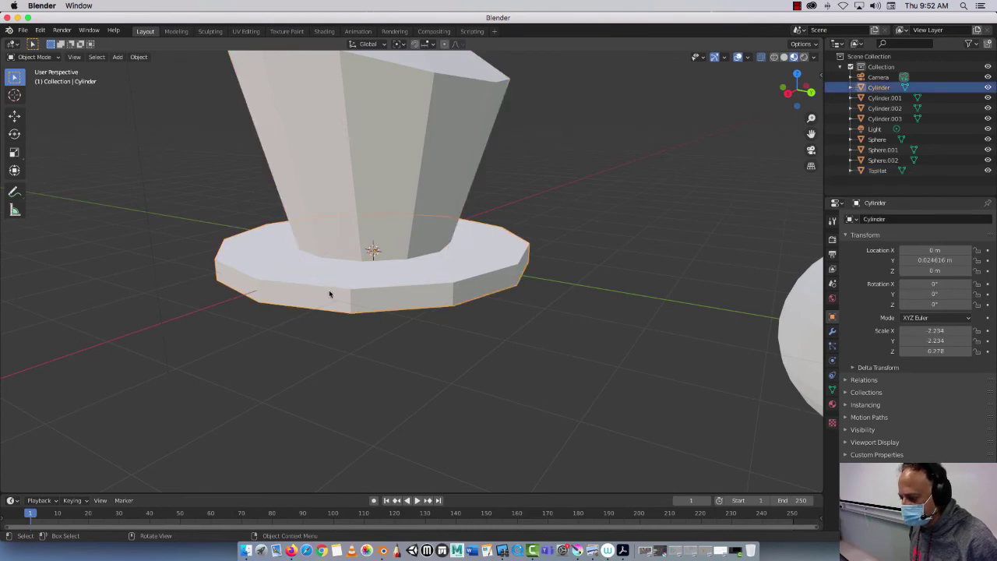
key("shift+d")
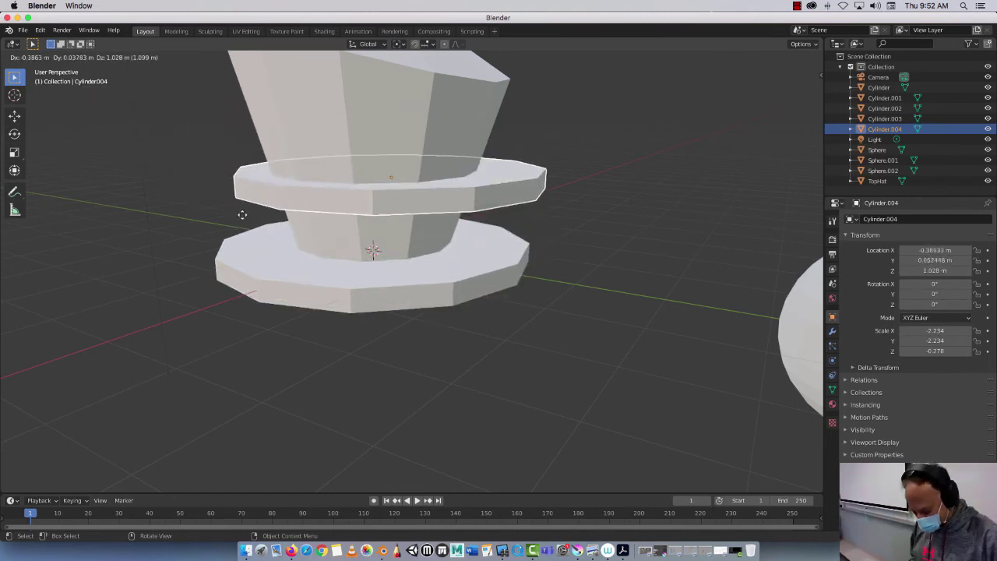
key("z")
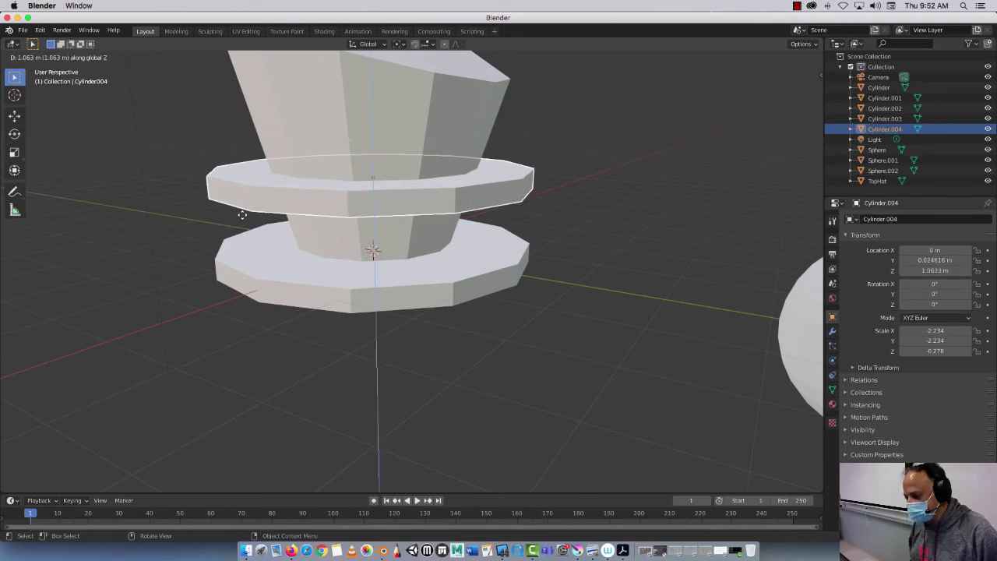
left_click(242, 242)
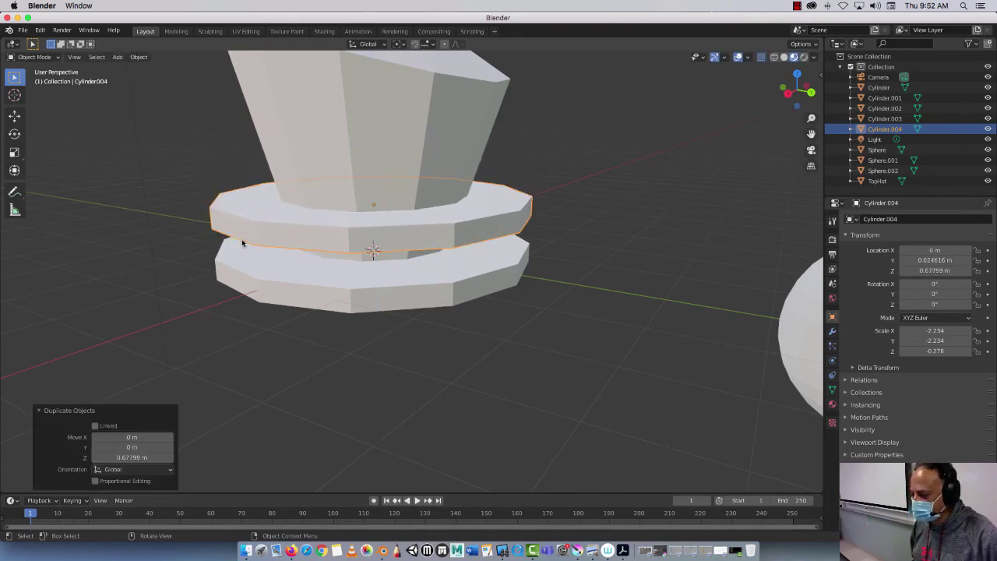
Scale the duplicated brim by about -2.15 along Z and by about 0.65 uniformly to form a band around the hat
key("s")
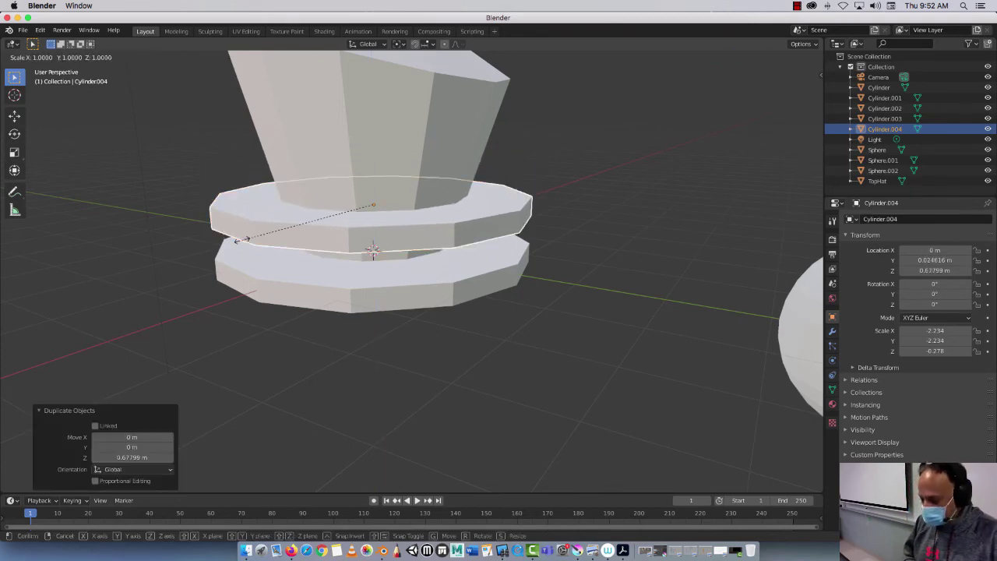
key("z")
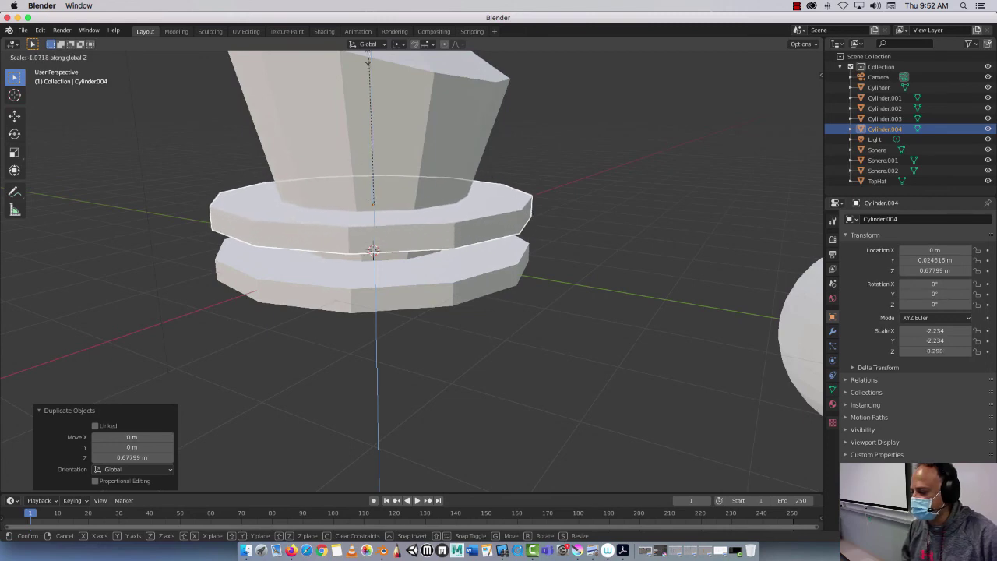
left_click(395, 352)
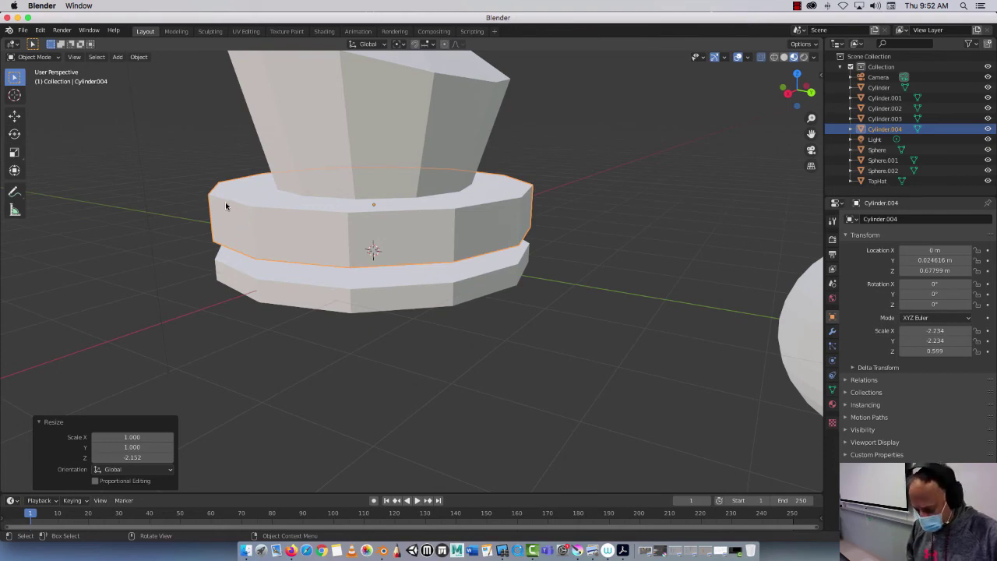
key("g")
key("s")
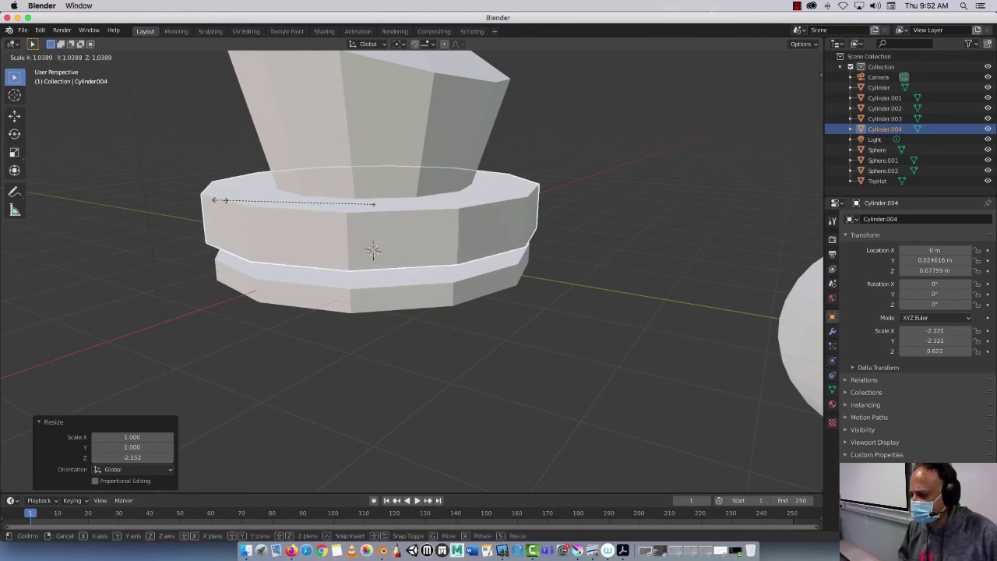
left_click(276, 201)
middle_click_drag(173, 208, 213, 219)
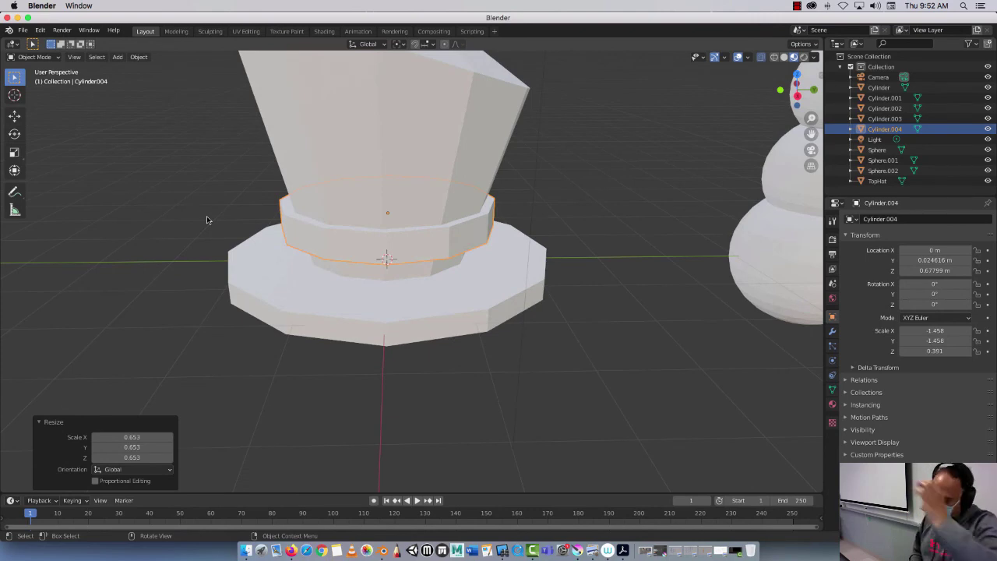
Make the hat band taller by scaling it about -1.62 along Z
scroll(207, 216, "down", 4)
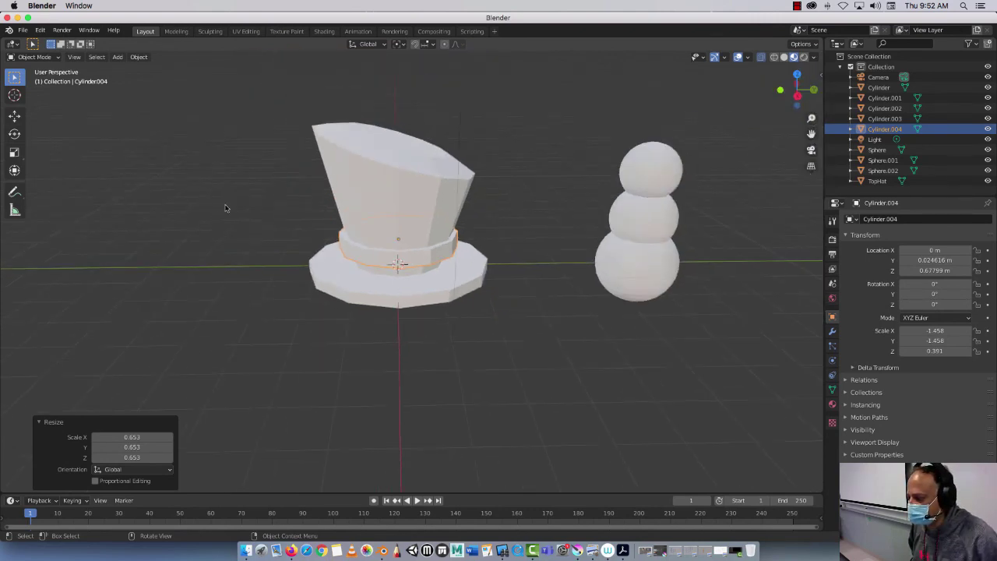
scroll(225, 209, "up", 4)
mouse_move(257, 230)
middle_mouse_down()
mouse_move(258, 205)
mouse_move(268, 216)
middle_mouse_up()
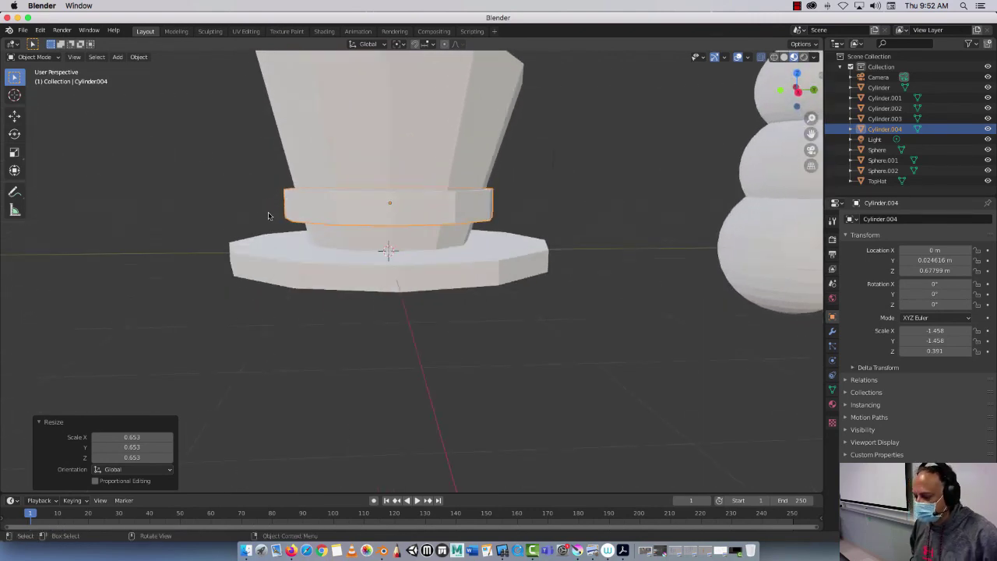
key("s")
key("z")
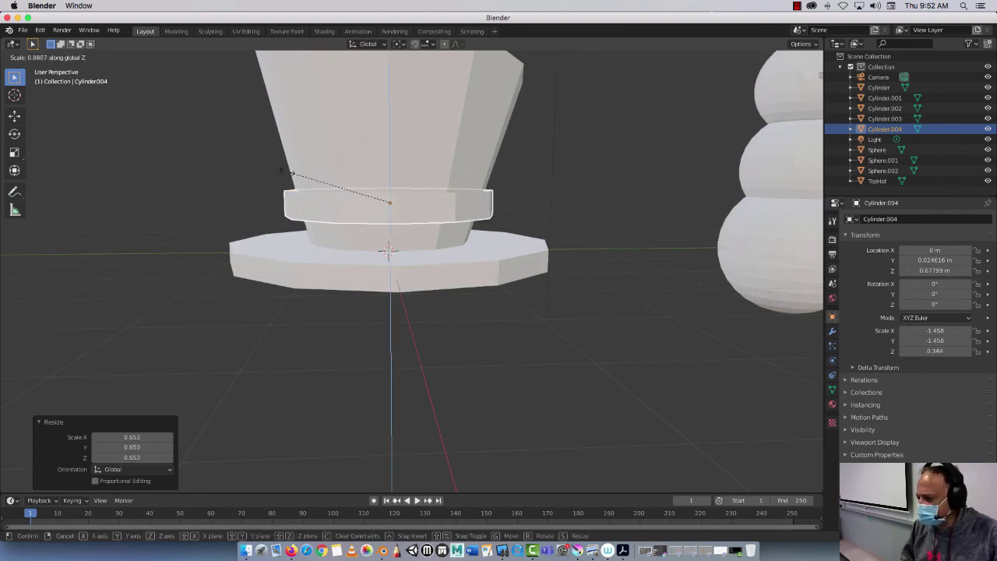
left_click(395, 445)
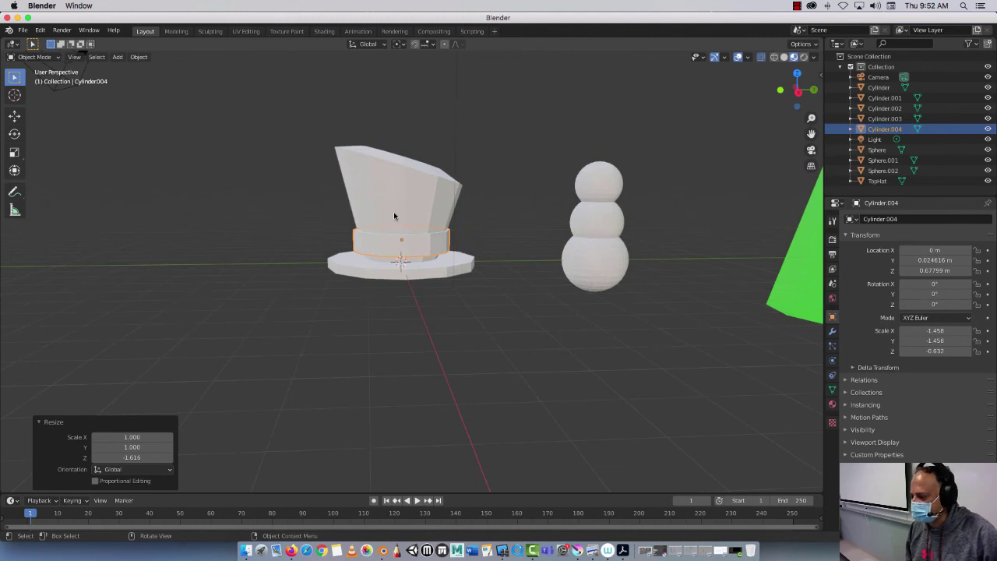
middle_click_drag(396, 218, 363, 219)
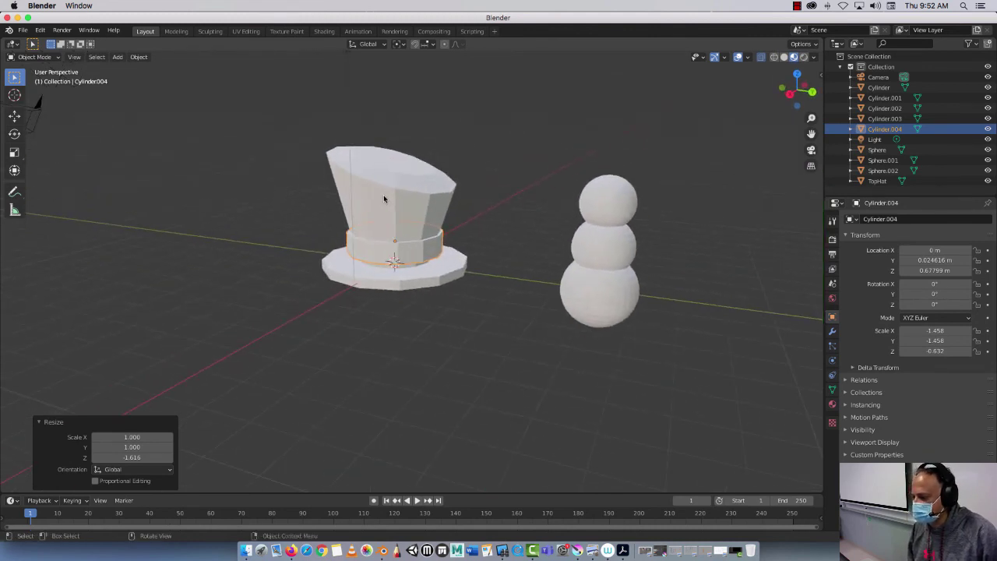
Add a new material to the TopHat and name it MTL_TopHat
left_click(384, 199)
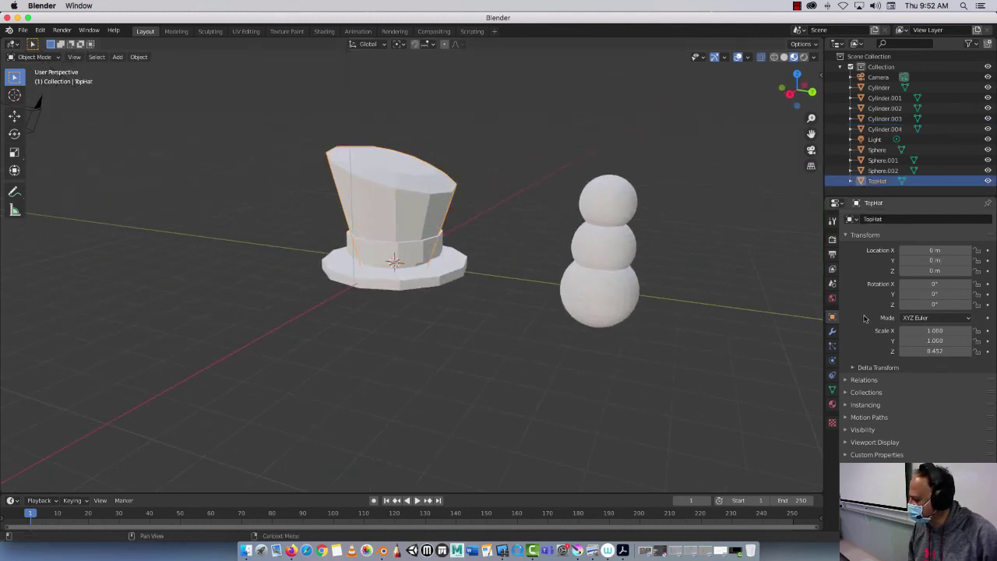
left_click(832, 406)
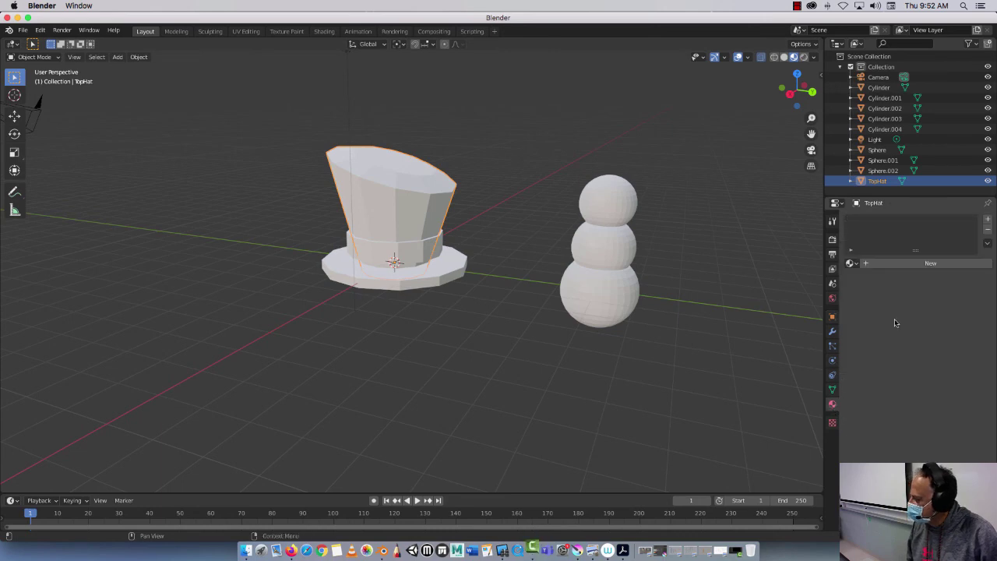
left_click(906, 265)
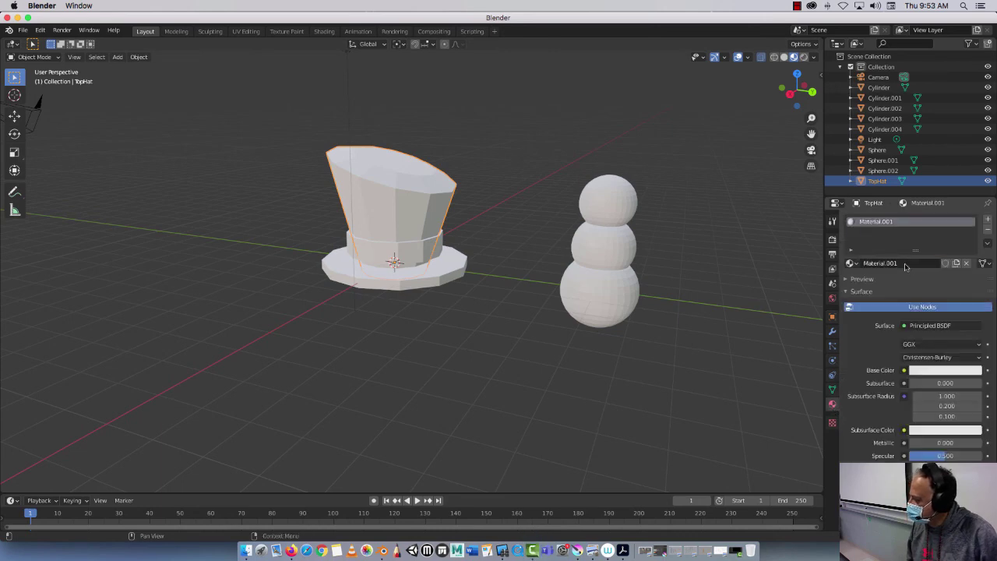
double_click(892, 222)
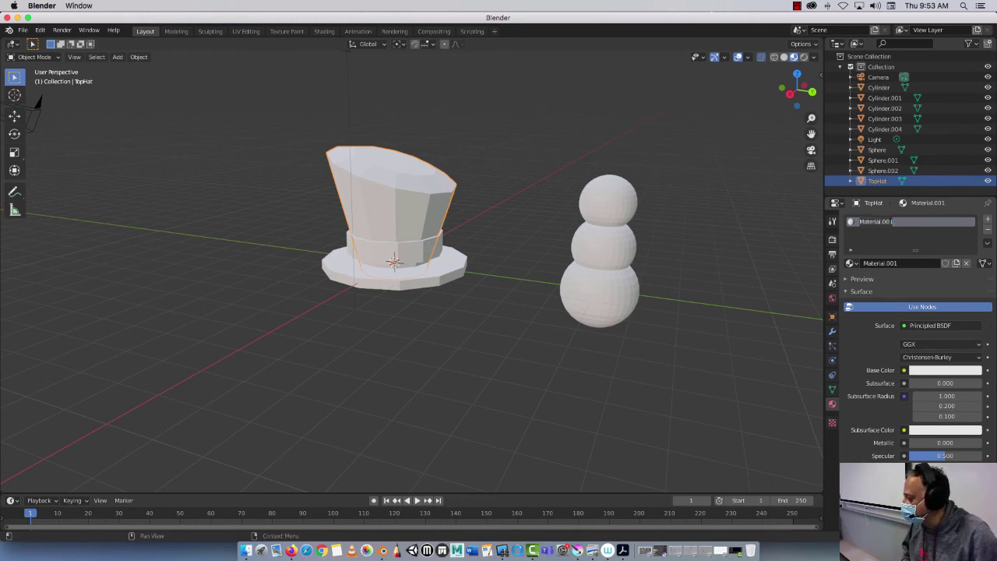
type("MTL")
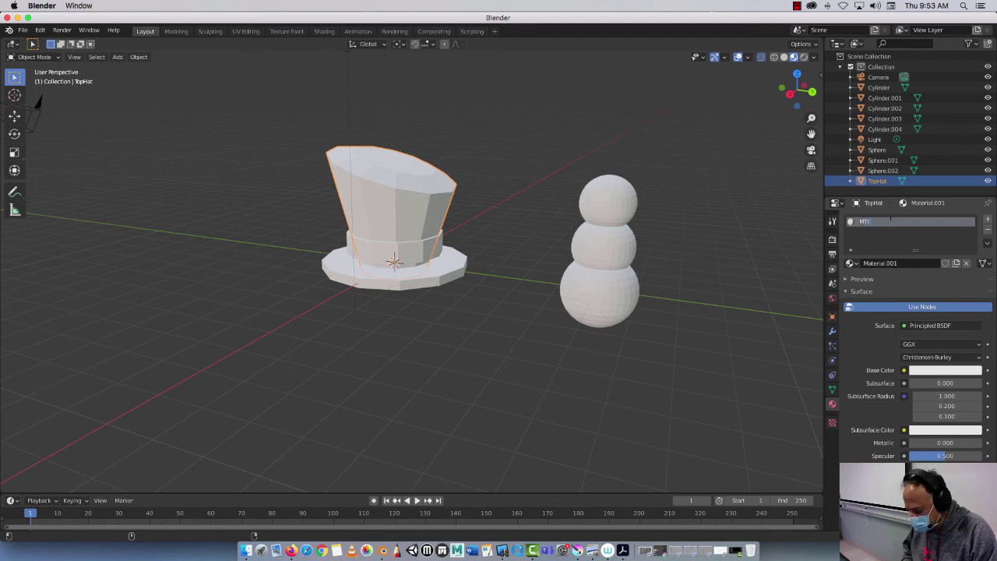
type("_To")
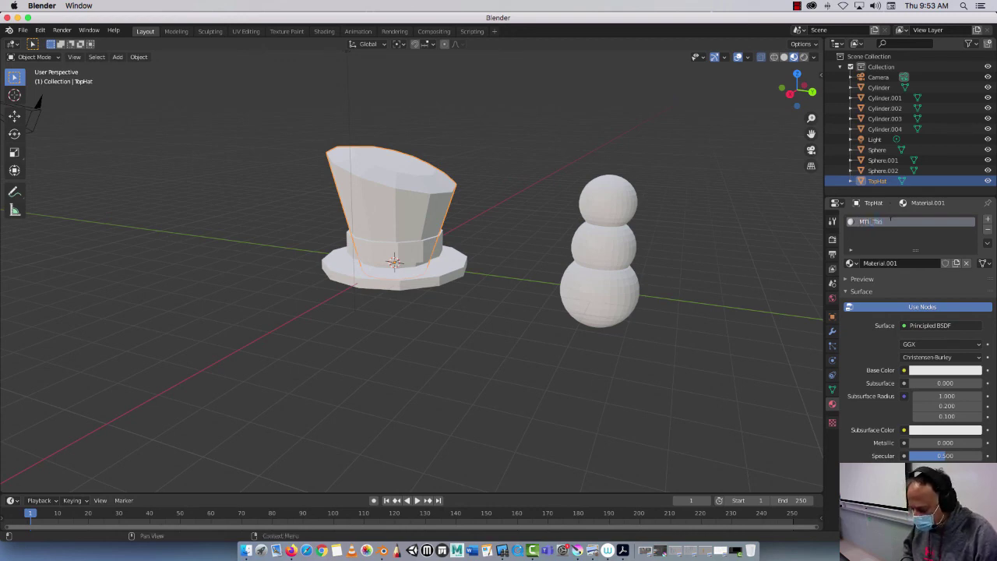
type("pHat")
key("Return")
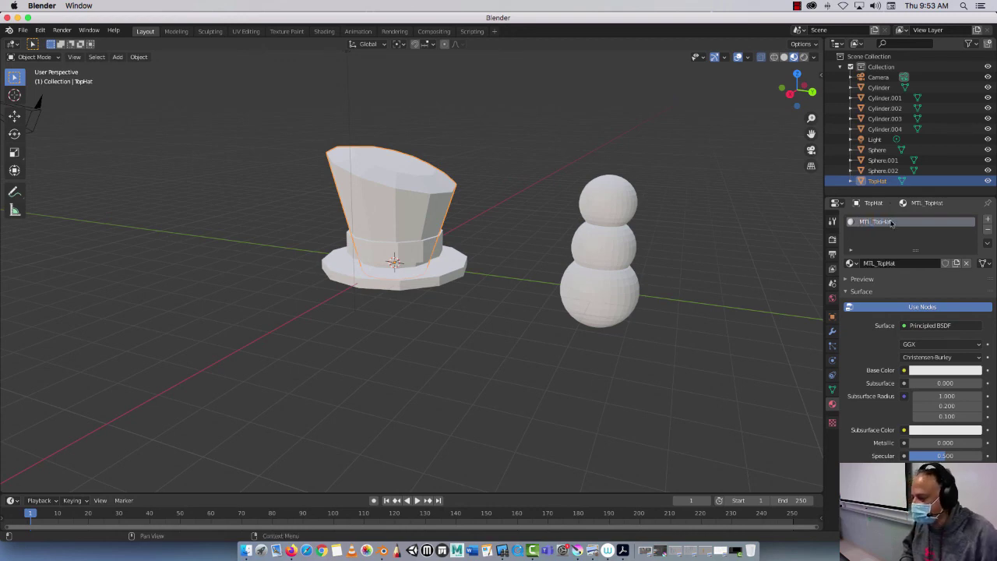
Set the MTL_TopHat base color to a dark reddish brown at about H 0.034, S 1.000, V 0.113 and deselect the hat
left_click(935, 375)
left_click_drag(925, 283, 919, 297)
left_click_drag(974, 279, 974, 289)
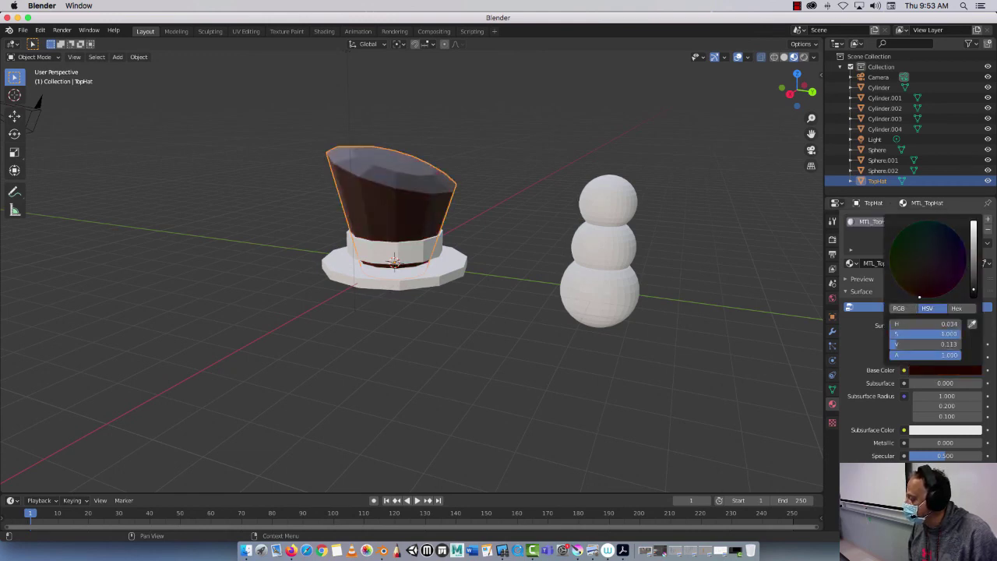
left_click(489, 184)
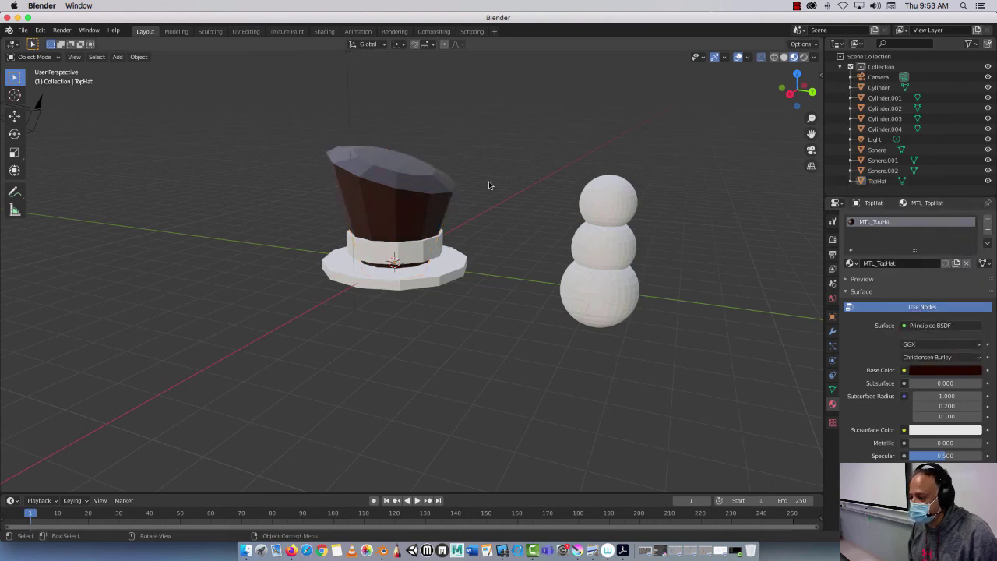
Select the TopHat together with its band and brim
scroll(550, 156, "down", 5)
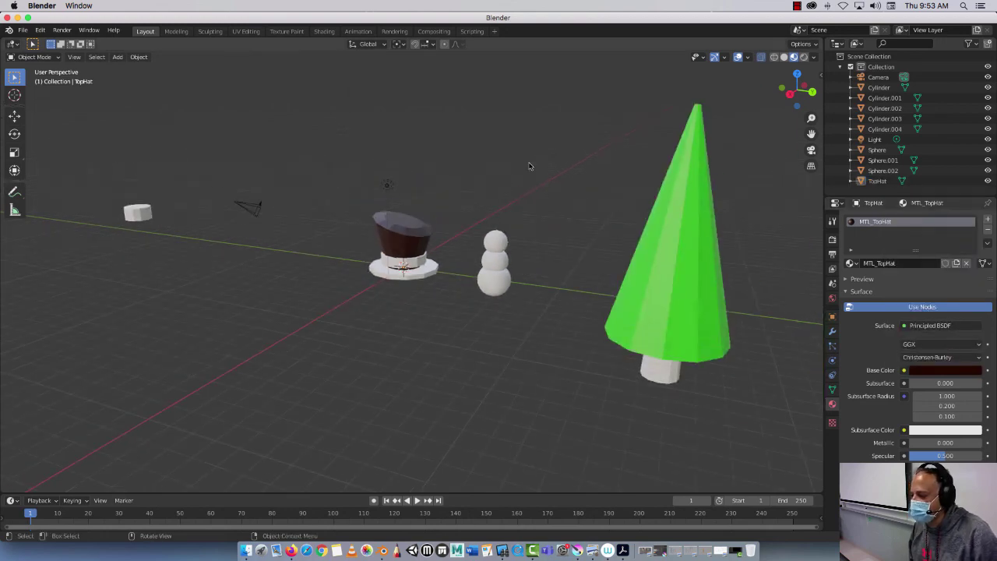
middle_click_drag(453, 346, 478, 333)
left_click_drag(366, 205, 389, 287)
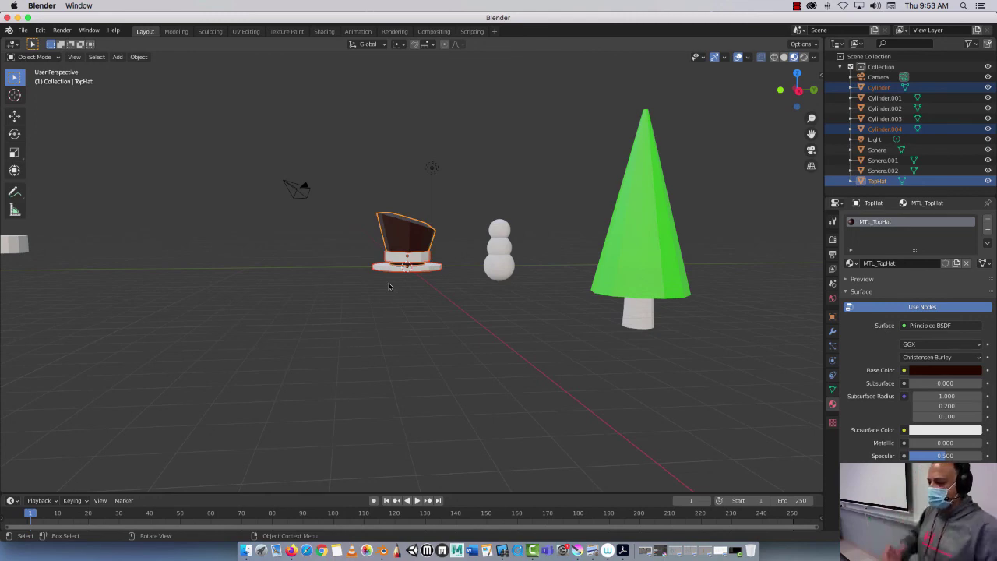
left_click(797, 5)
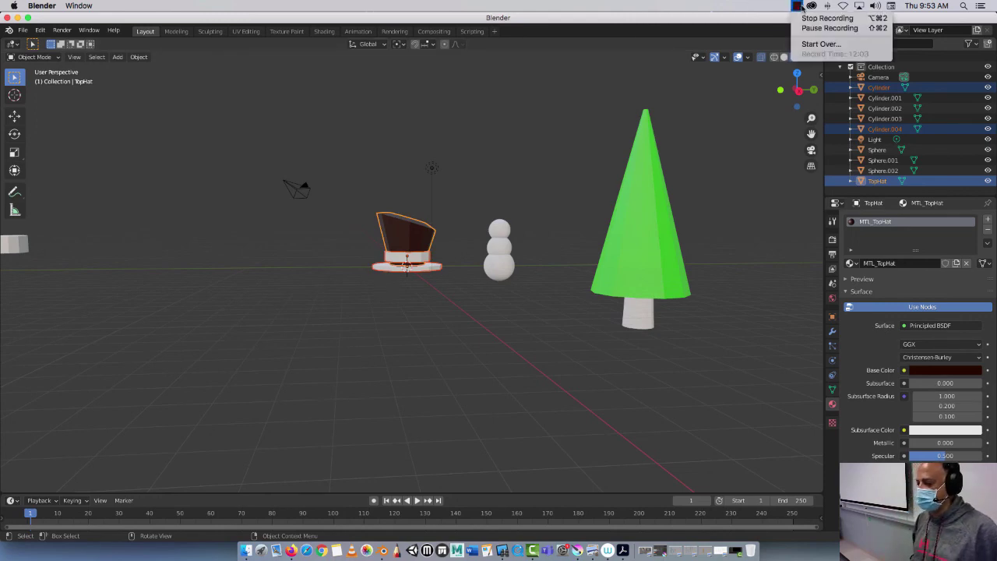